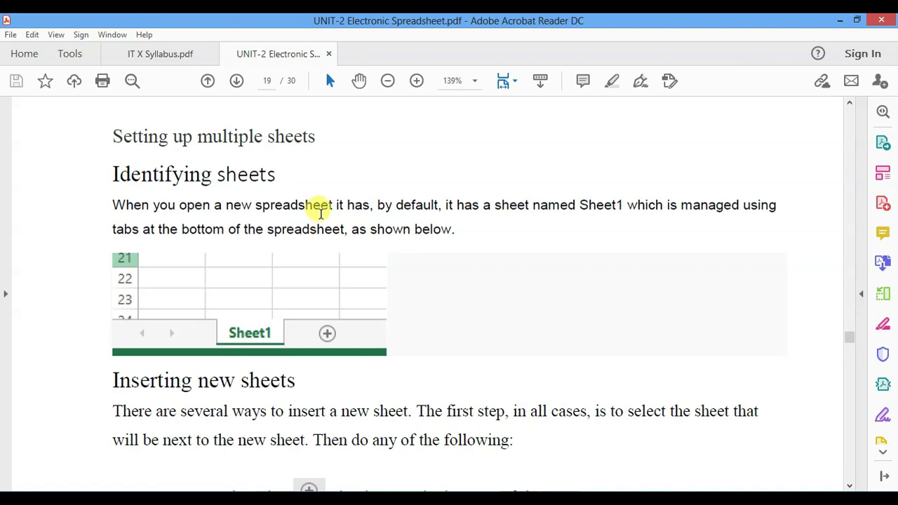
Read the PDF's page 19 sections on linking cells, setting up multiple sheets and identifying sheets.
left_click(286, 280)
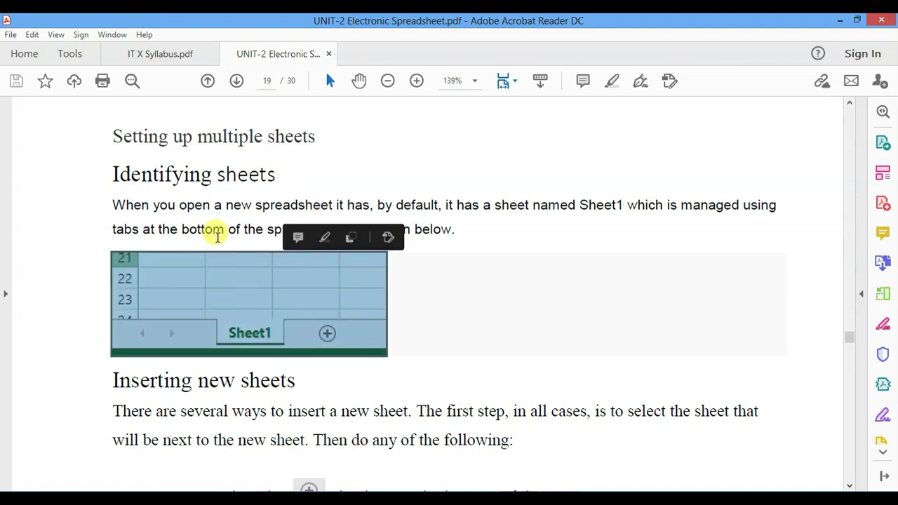
scroll(224, 225, "up", 5)
scroll(267, 256, "down", 3)
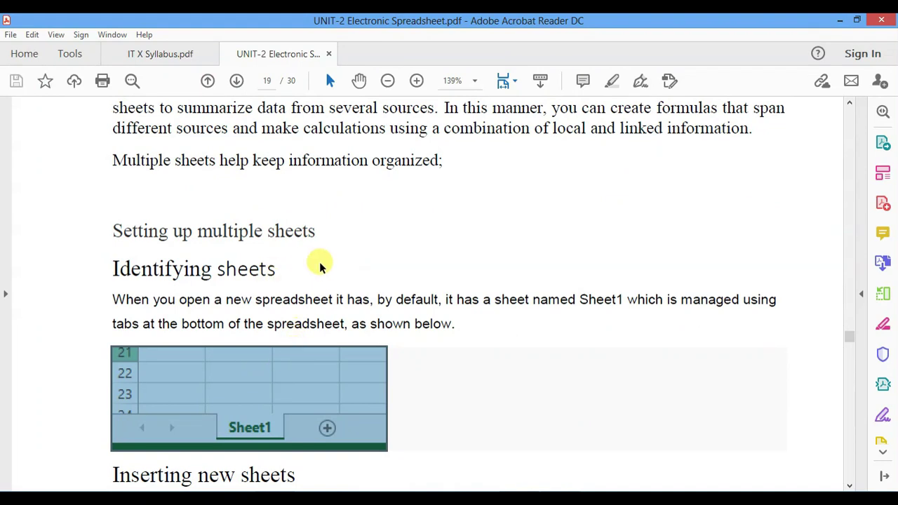
scroll(321, 265, "up", 3)
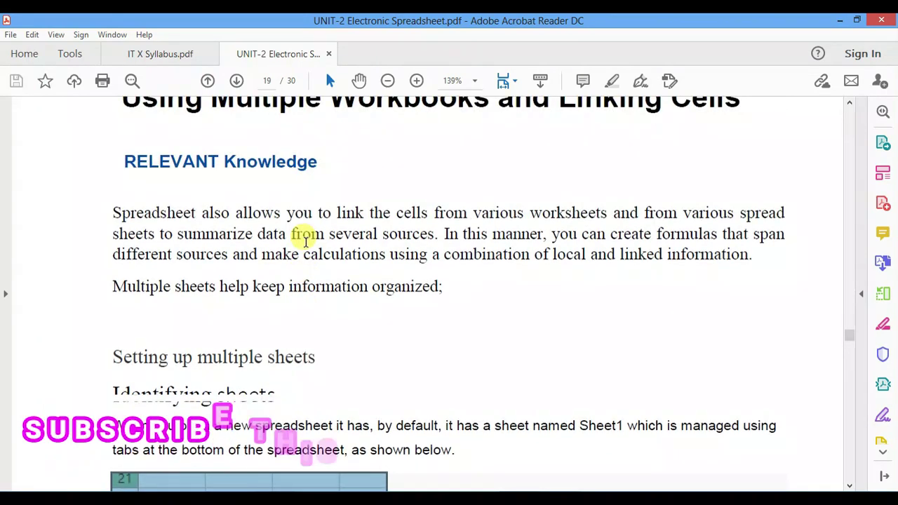
scroll(308, 294, "down", 1)
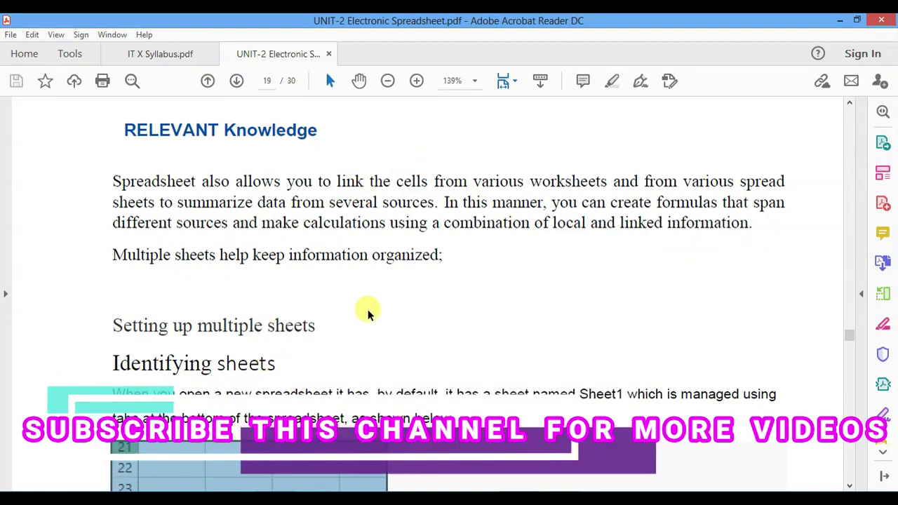
scroll(369, 311, "down", 3)
scroll(300, 329, "down", 1)
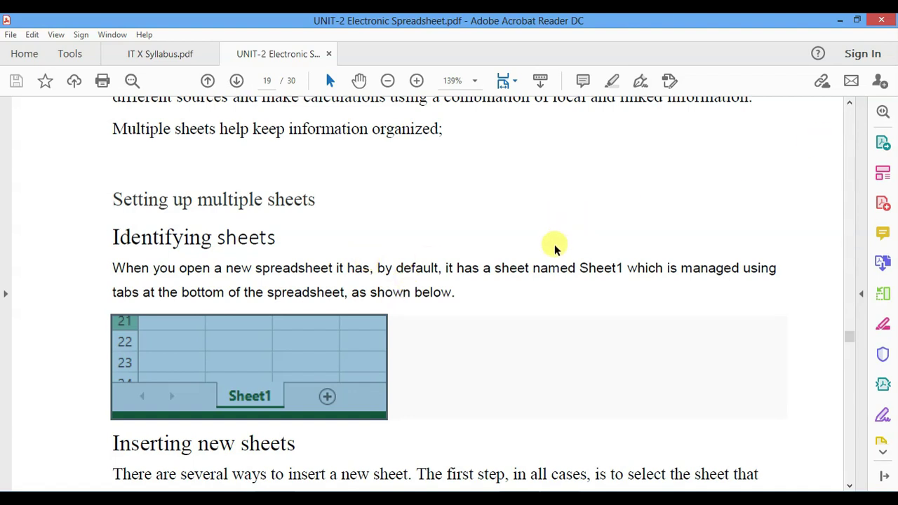
left_click(345, 345)
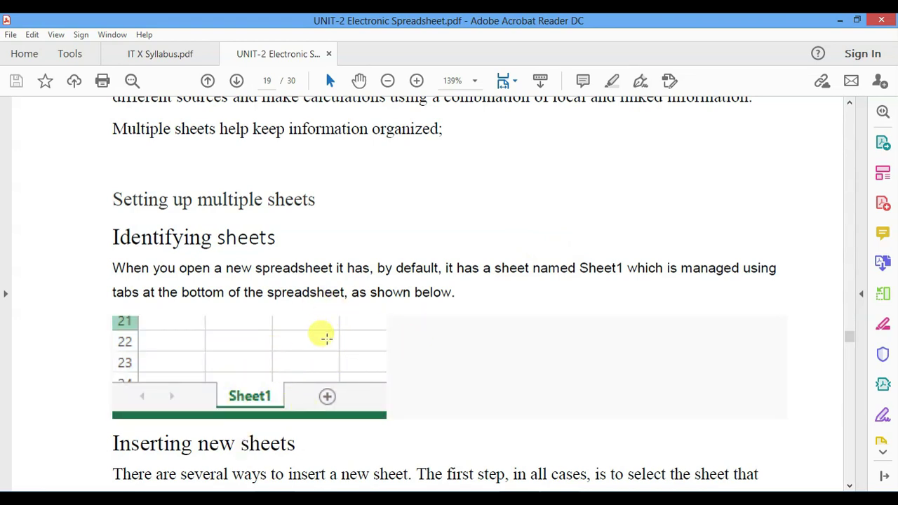
scroll(317, 267, "up", 4)
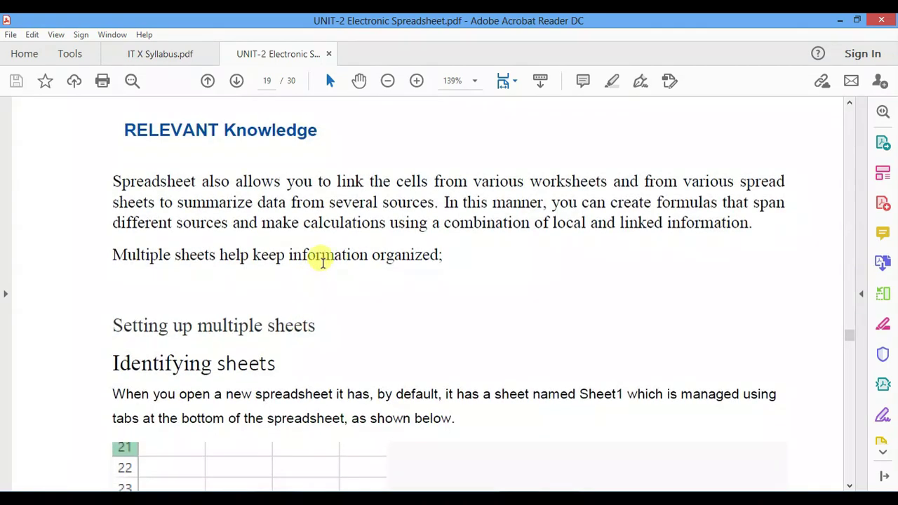
scroll(332, 244, "up", 4)
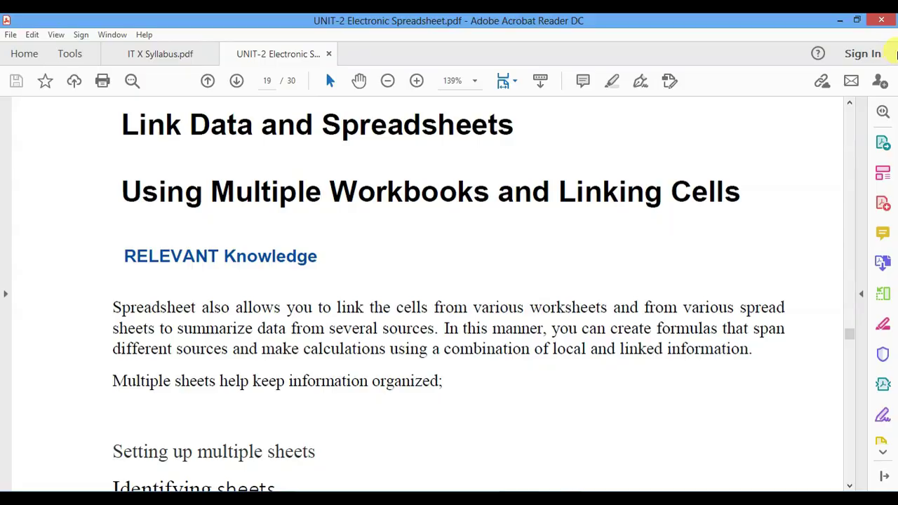
Switch to OpenOffice from the desktop and create a new blank spreadsheet.
key("super+d")
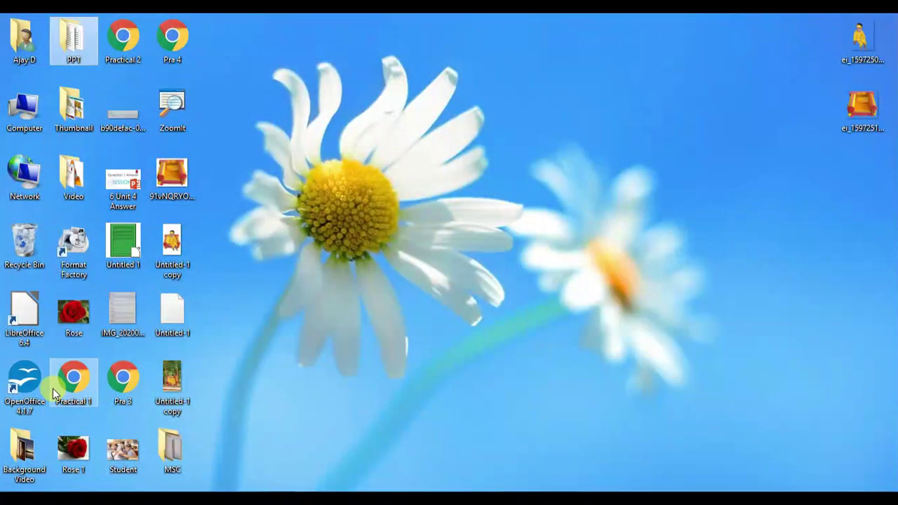
double_click(30, 380)
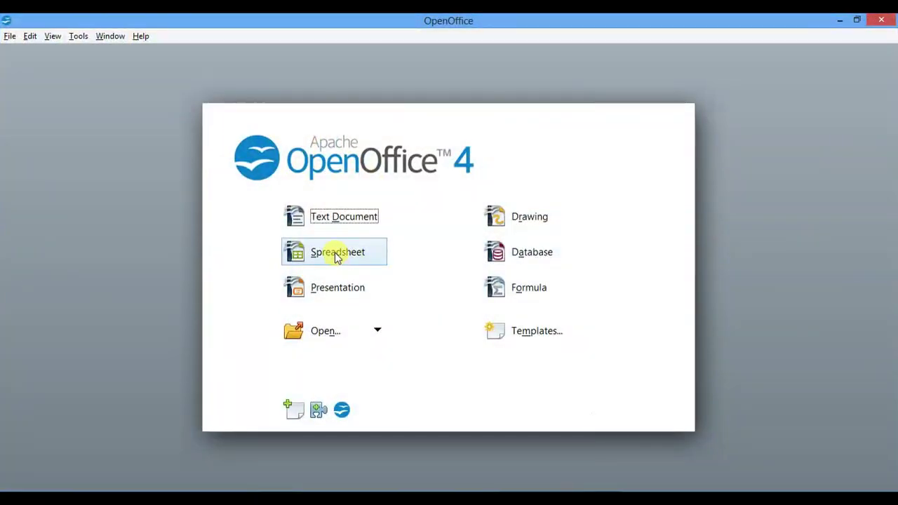
left_click(336, 256)
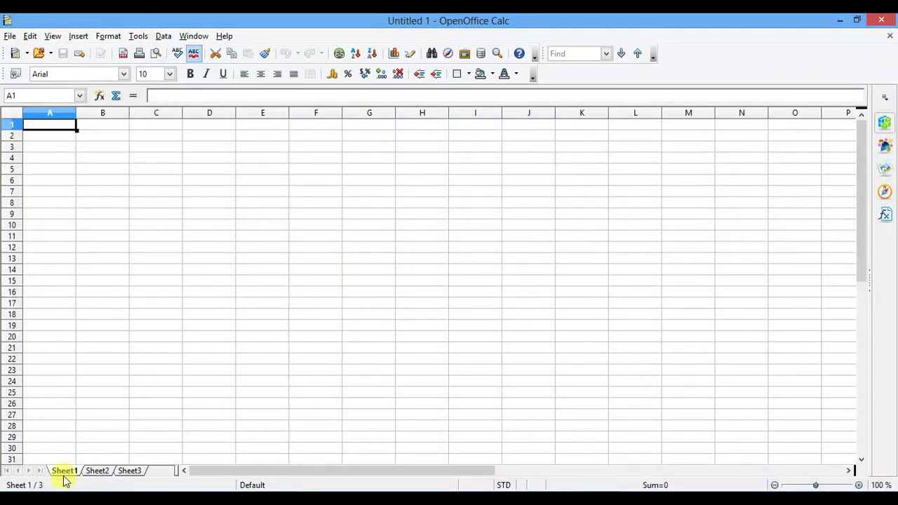
Look through the default sheets Sheet2 and Sheet3, returning to Sheet1.
left_click(95, 472)
left_click(137, 475)
left_click(63, 471)
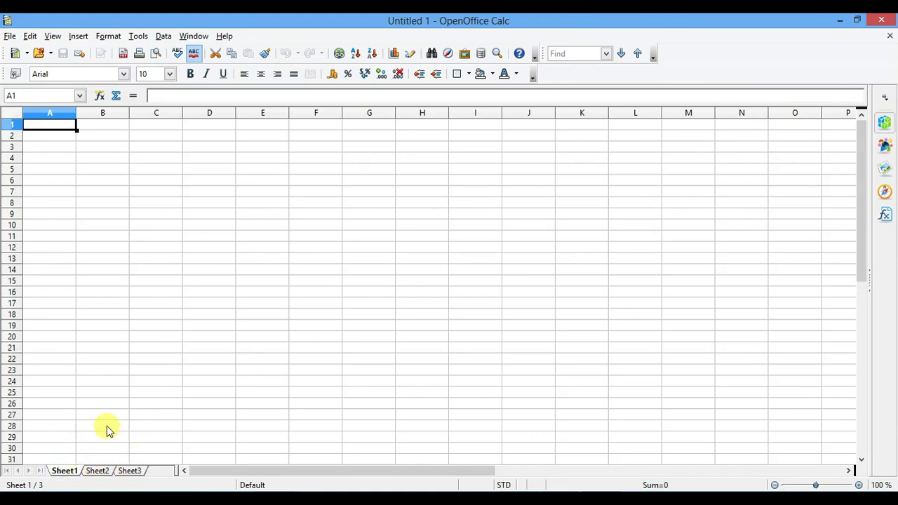
Launch Excel 2013, create a blank workbook, dismiss the file association window and maximize the workbook.
left_click(5, 501)
scroll(62, 461, "down", 10)
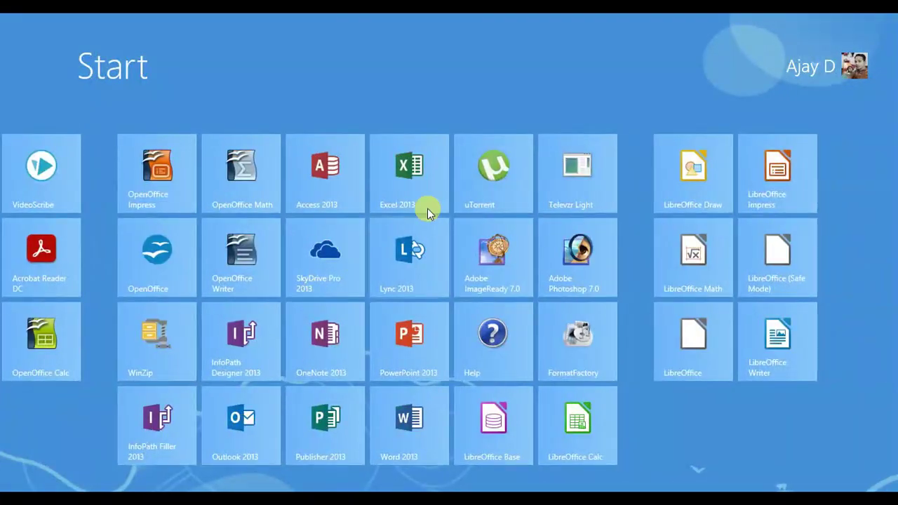
left_click(407, 176)
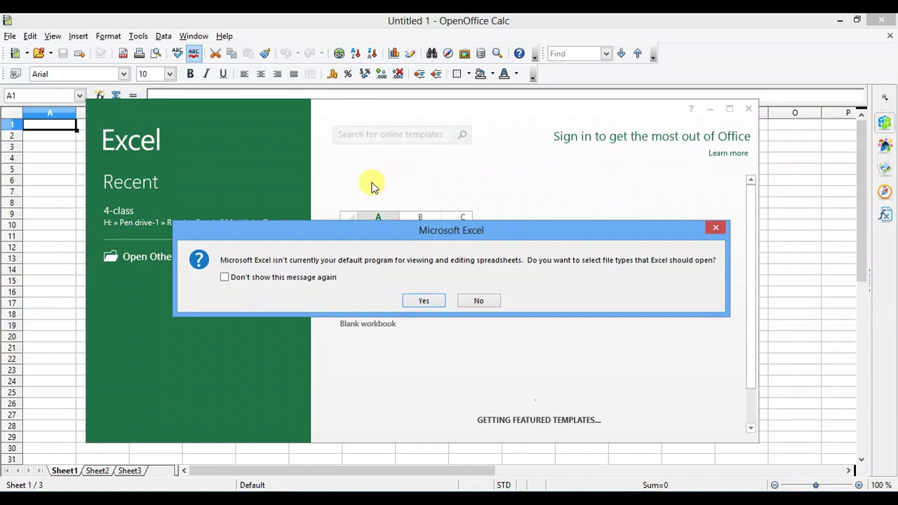
left_click(423, 301)
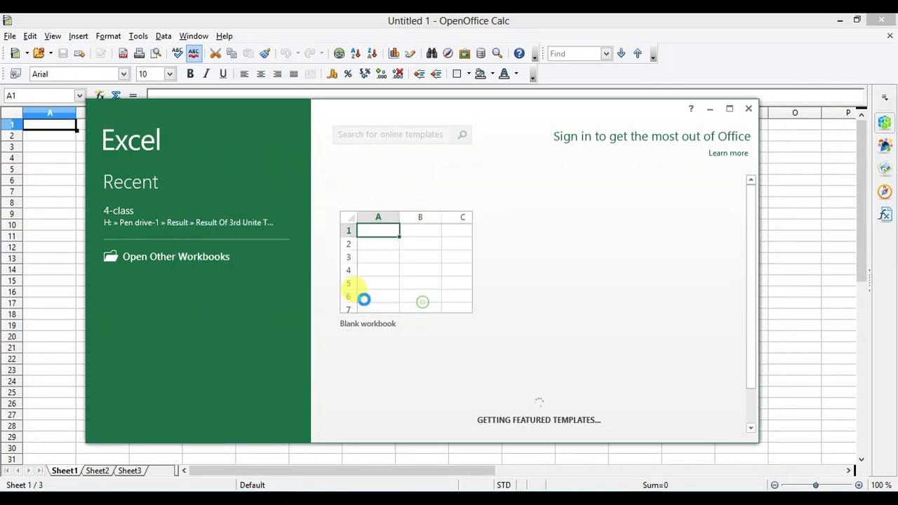
left_click(416, 272)
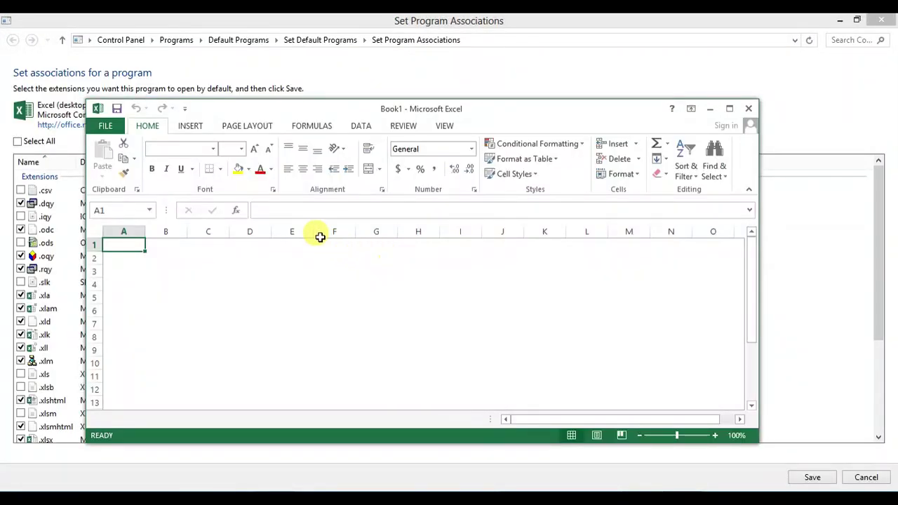
left_click(881, 20)
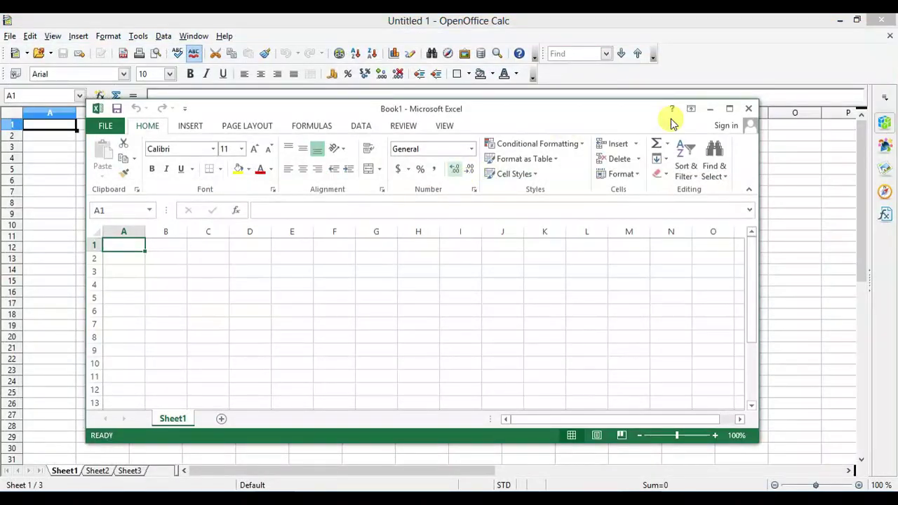
left_click(730, 109)
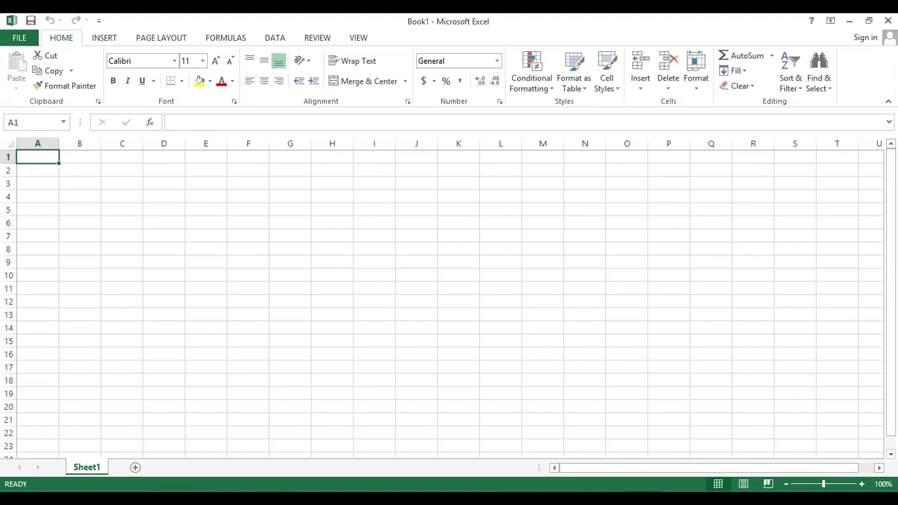
Switch to the UNIT-2 Electronic Spreadsheet PDF in Acrobat Reader and review the Identifying sheets section.
mouse_move(559, 479)
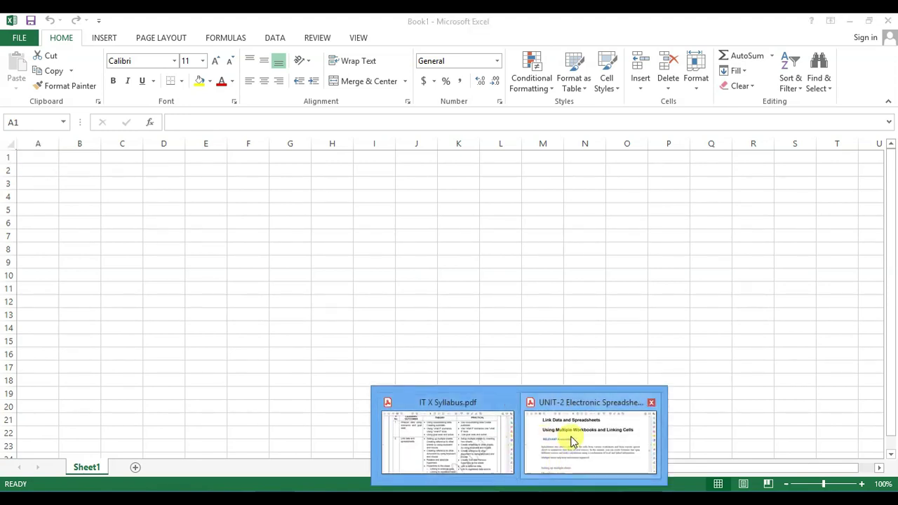
left_click(571, 439)
scroll(421, 290, "down", 5)
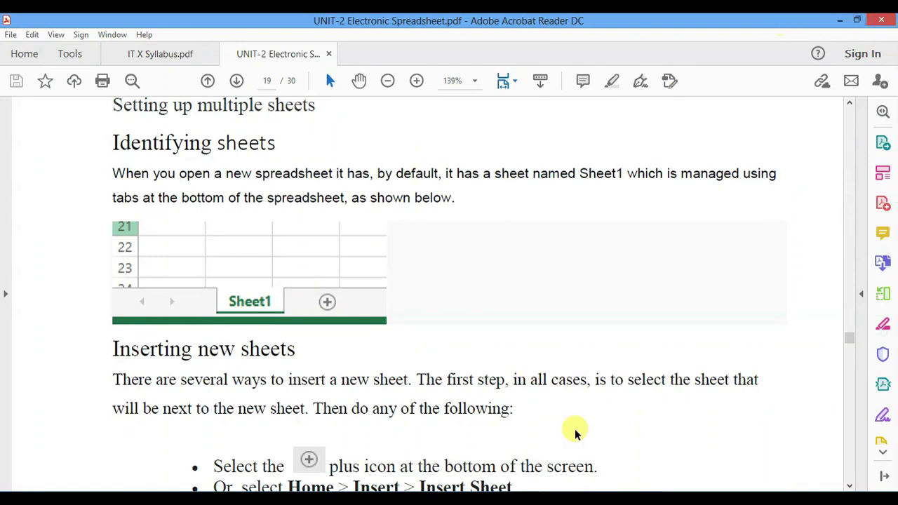
Minimize the blank Excel workbook and close the untitled OpenOffice Calc spreadsheet.
left_click(607, 502)
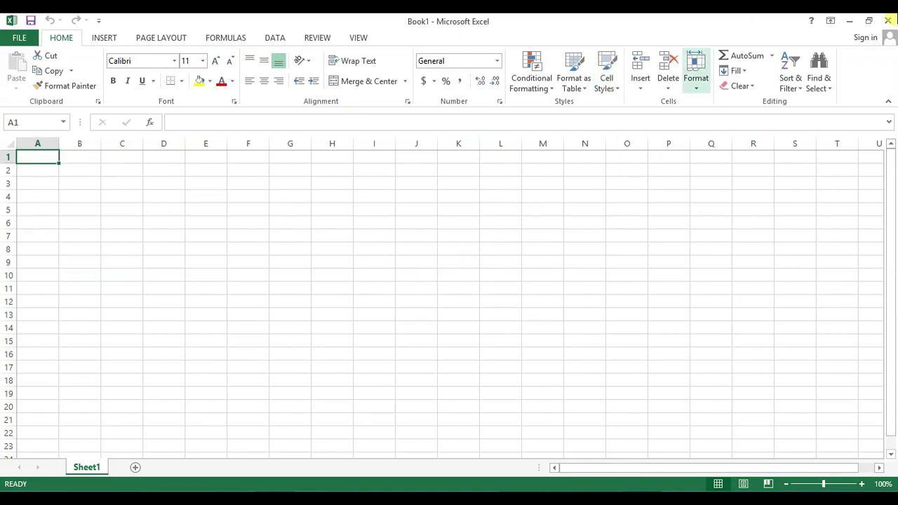
left_click(851, 21)
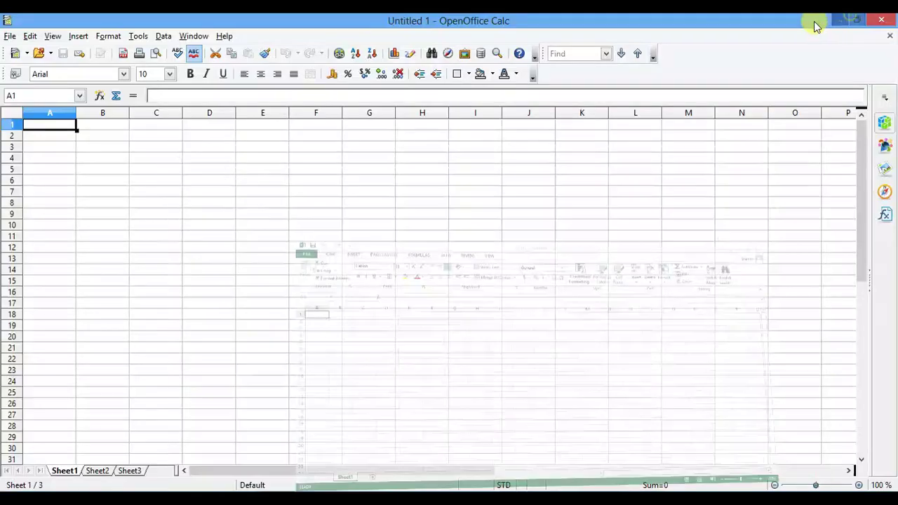
left_click(881, 21)
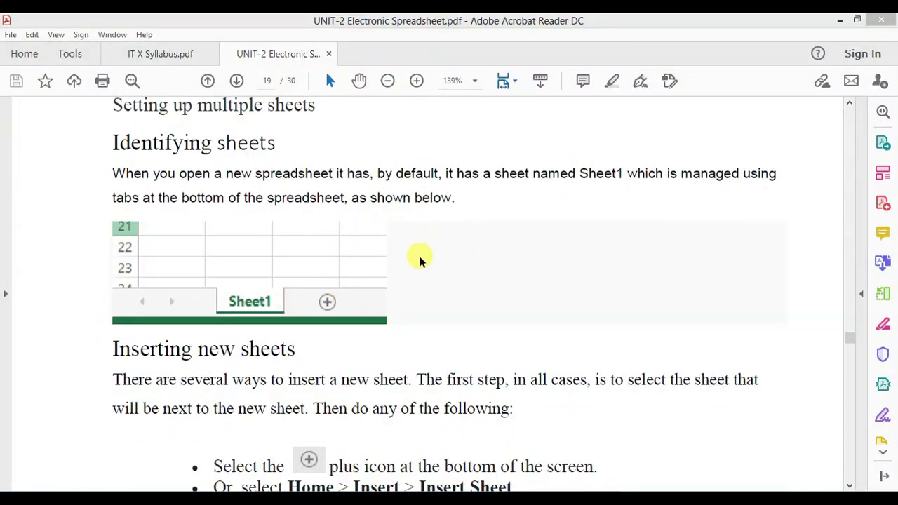
Review the PDF's Link Data and Spreadsheets headings and the paragraph on linking cells from various worksheets.
scroll(437, 239, "up", 5)
scroll(437, 238, "down", 2)
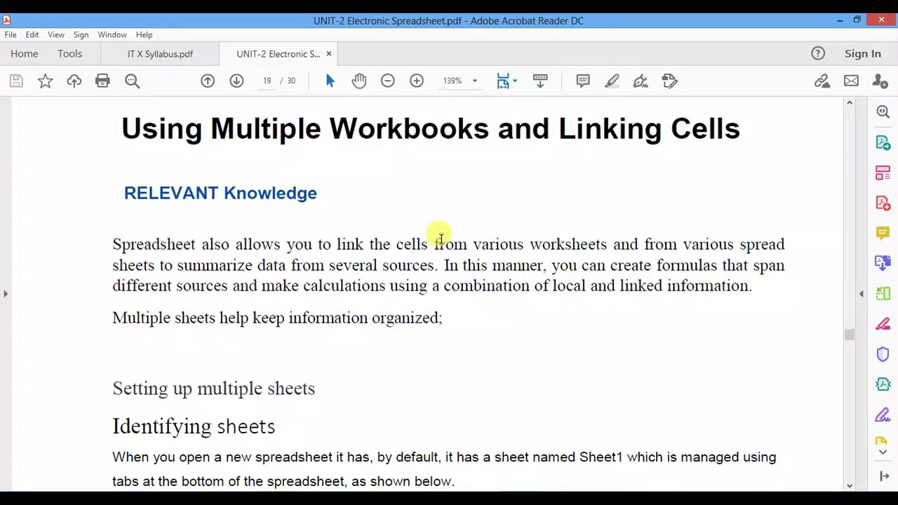
scroll(439, 233, "up", 3)
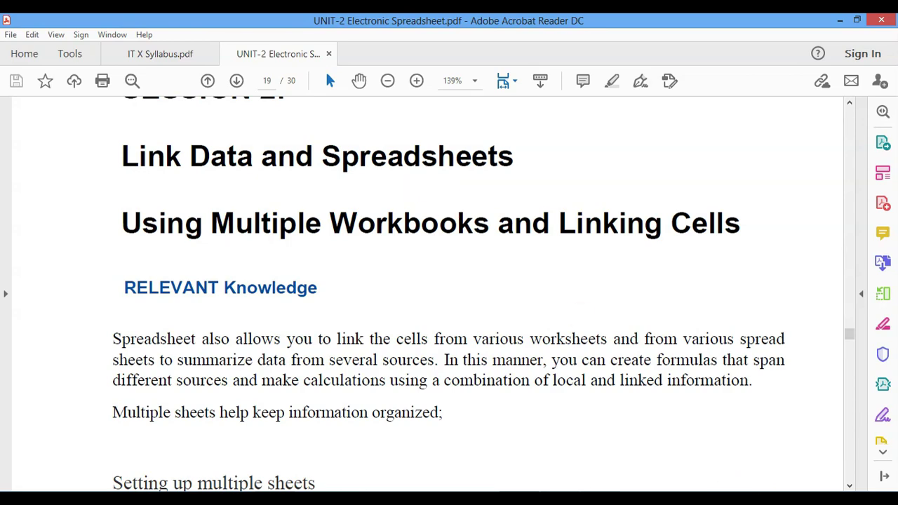
Switch to the blank Excel workbook and highlight columns A, B and C and row 1 in turn, ending on cell B1.
left_click(664, 500)
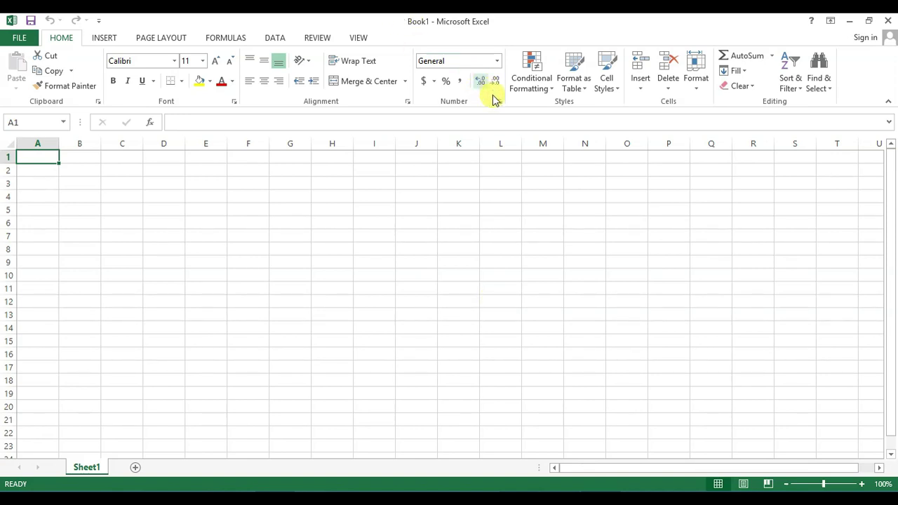
left_click(342, 184)
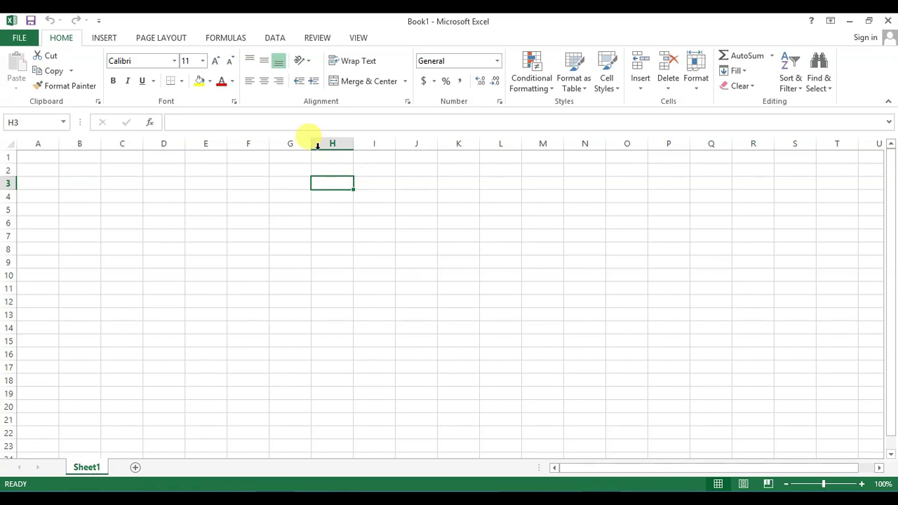
left_click(38, 142)
left_click(73, 140)
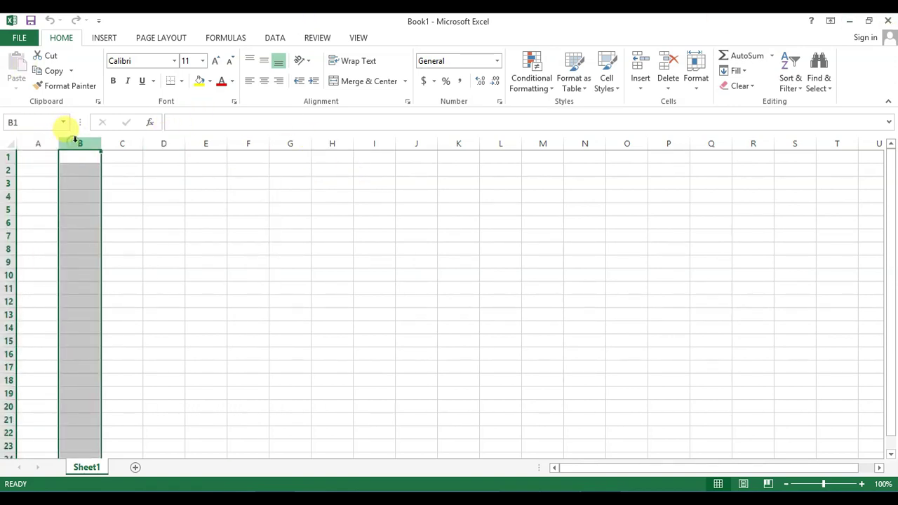
left_click(111, 139)
left_click(8, 157)
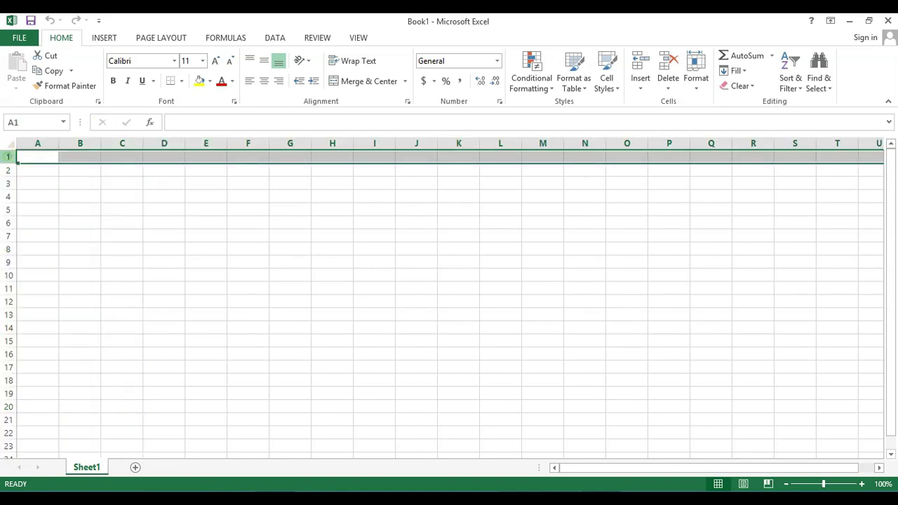
left_click(87, 156)
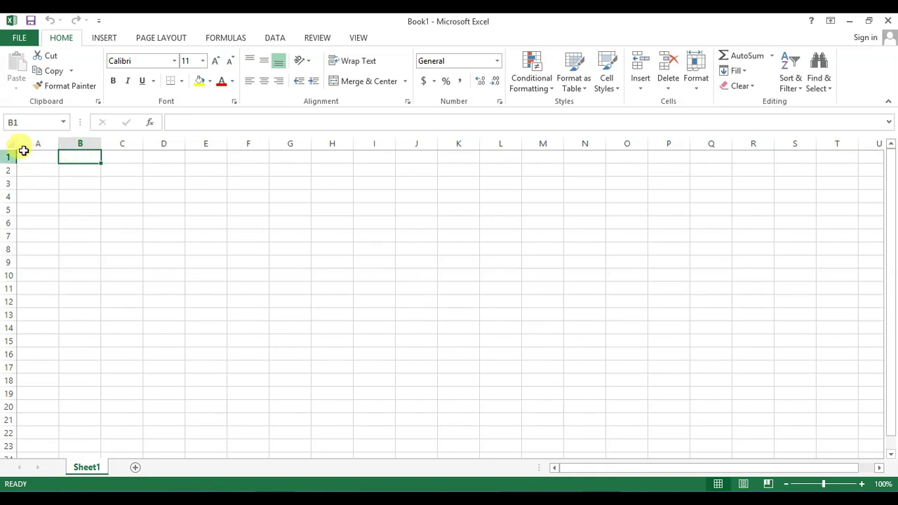
Highlight column B and row 1 alternately to show where they intersect, and select cell B1.
left_click(76, 138)
left_click(77, 142)
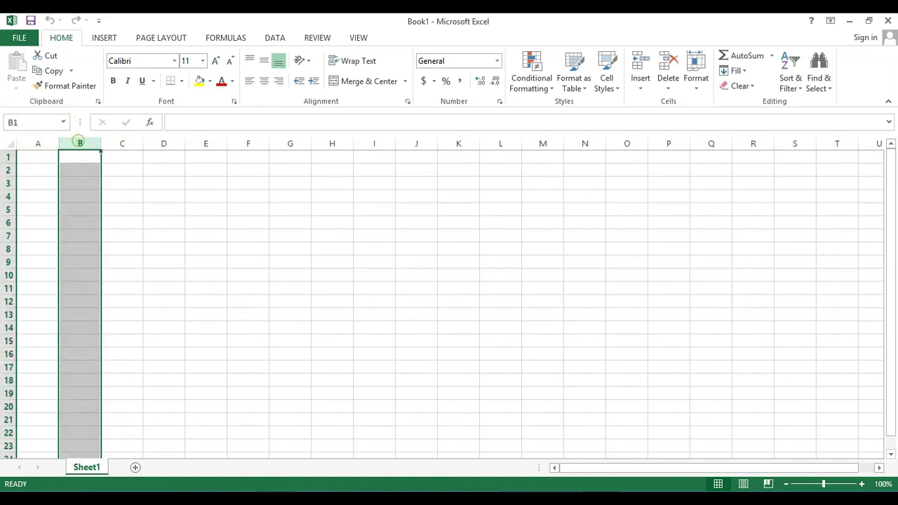
left_click(9, 156)
left_click(77, 143)
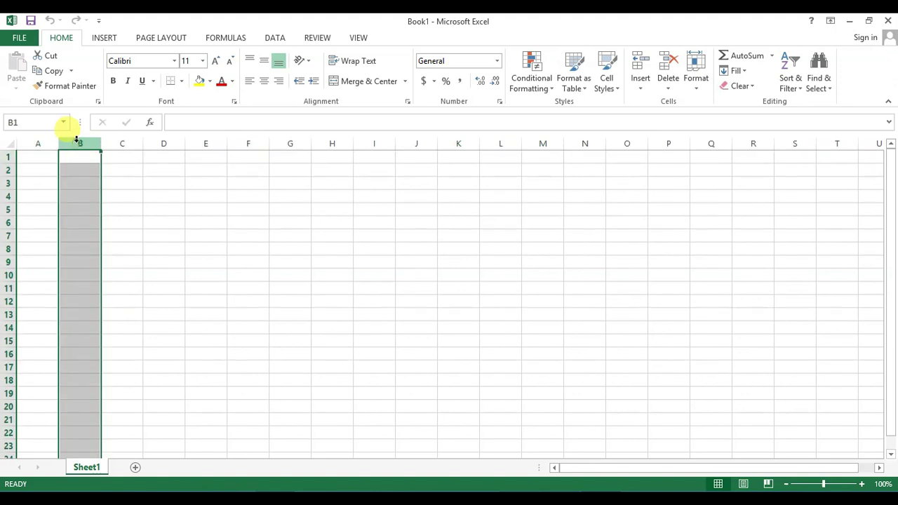
left_click(80, 155)
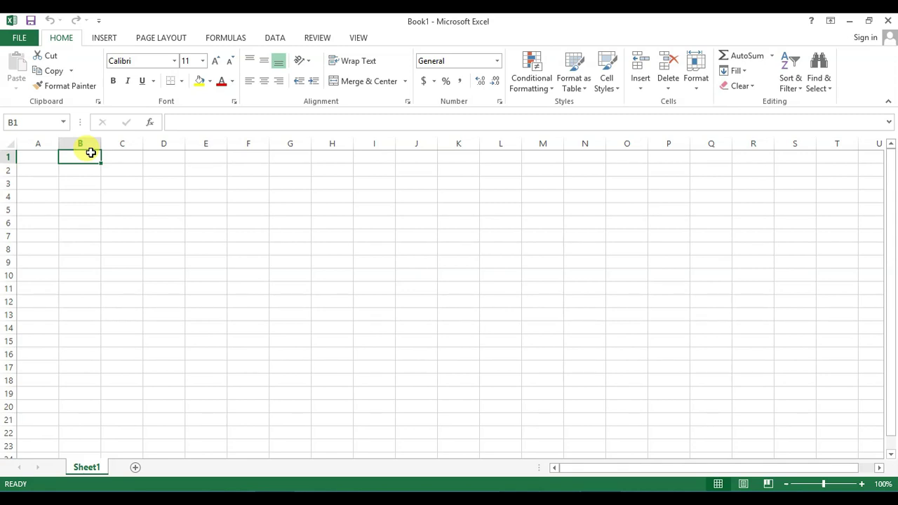
Highlight a large block of cells from A1, repeat with the range A1:M22, and finish on cell L12.
left_click_drag(35, 161, 797, 439)
left_click(151, 204)
left_click_drag(38, 161, 543, 429)
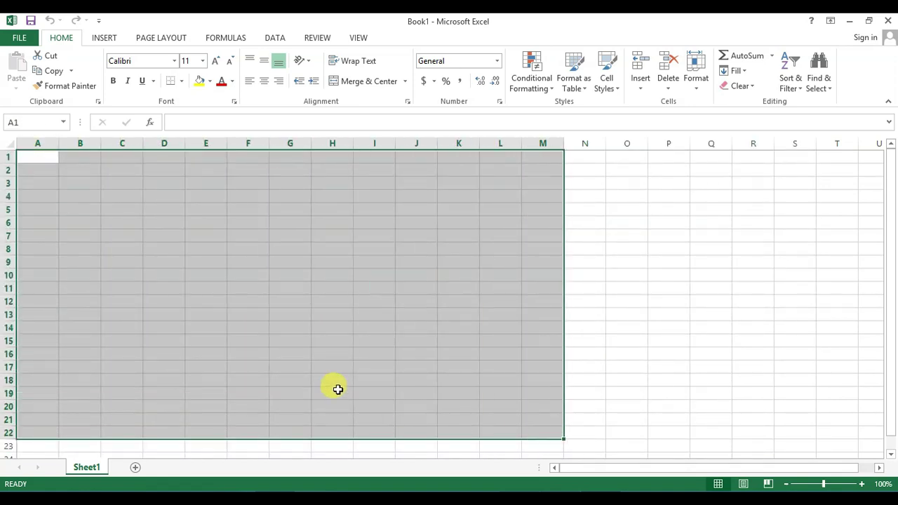
left_click(489, 303)
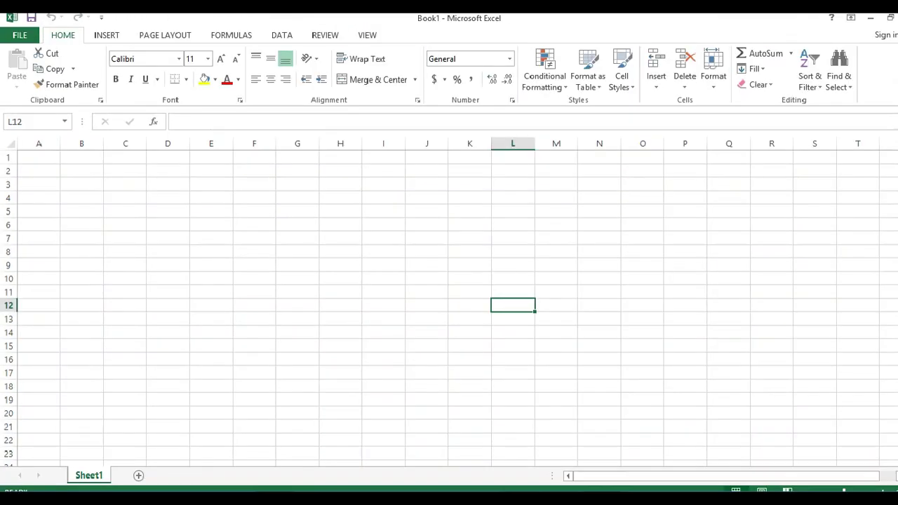
Select single cells at the start of column A, moving through A3, A1 and A2 and returning to A1.
left_click(61, 182)
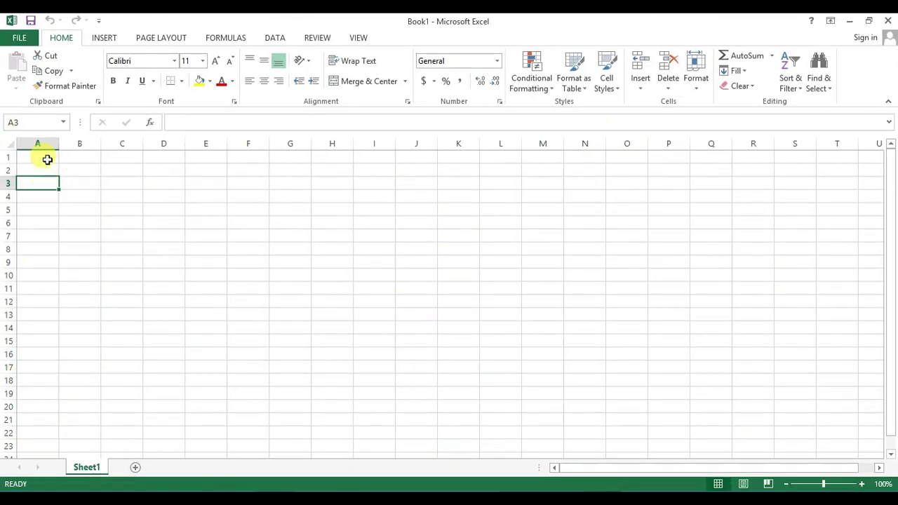
left_click(46, 159)
left_click(48, 170)
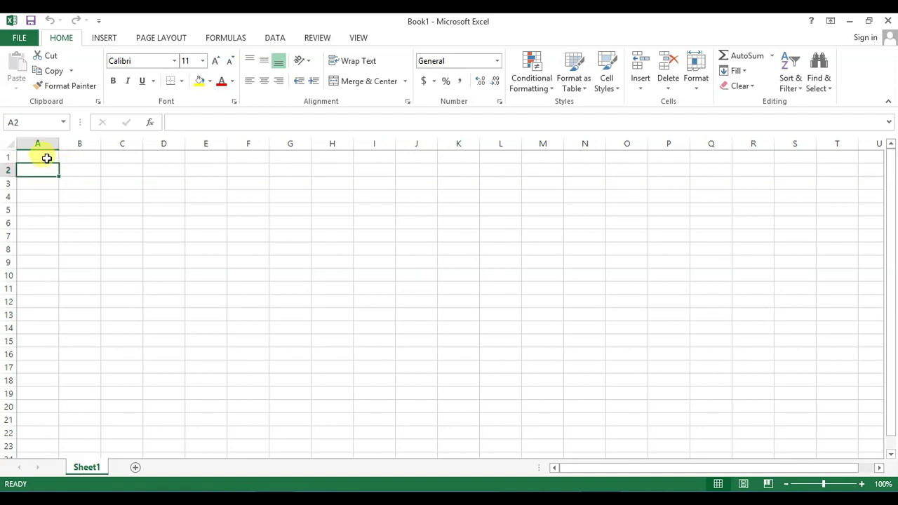
left_click(44, 157)
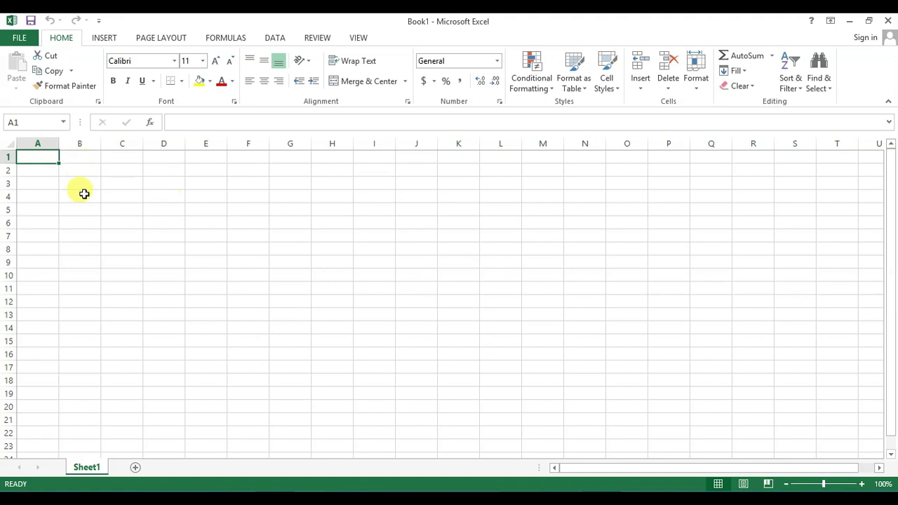
Highlight the range A1:M20, extend the selection to the whole sheet, and finish with only cell D3 selected.
left_click_drag(45, 155, 540, 401)
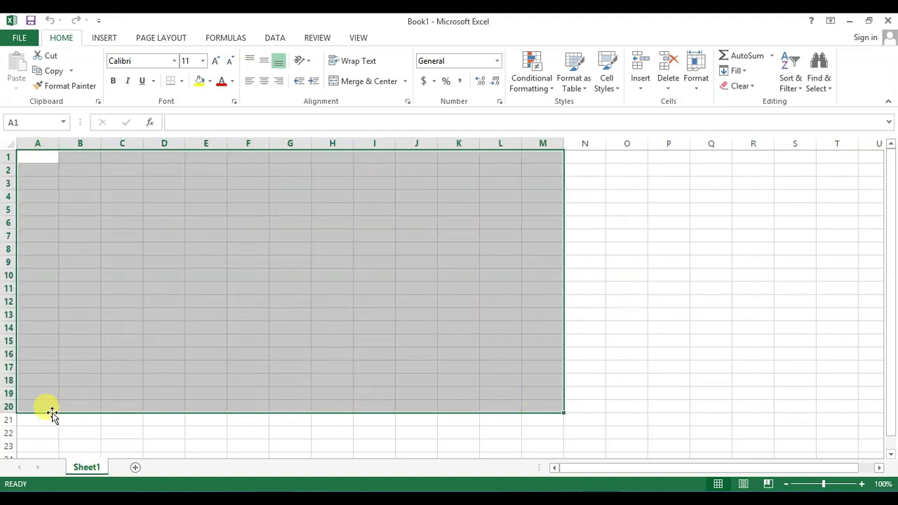
key("ctrl+a")
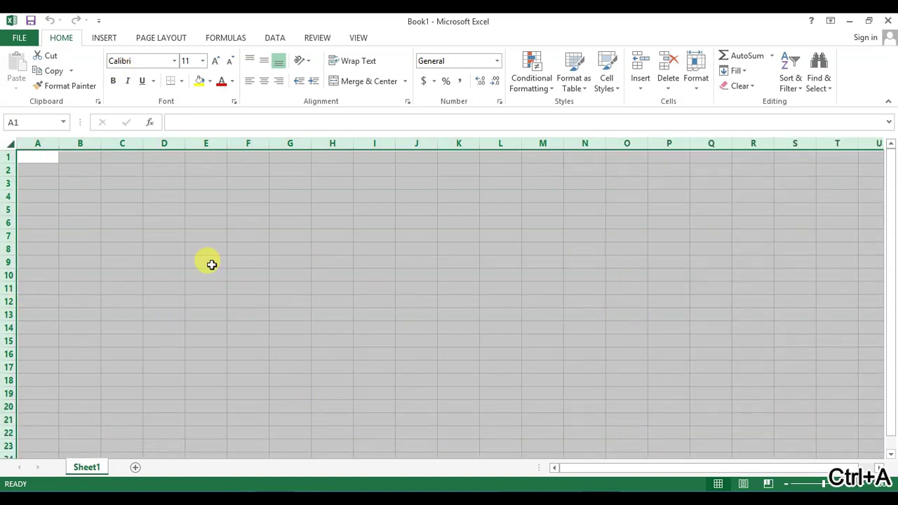
left_click(114, 241)
left_click(139, 186)
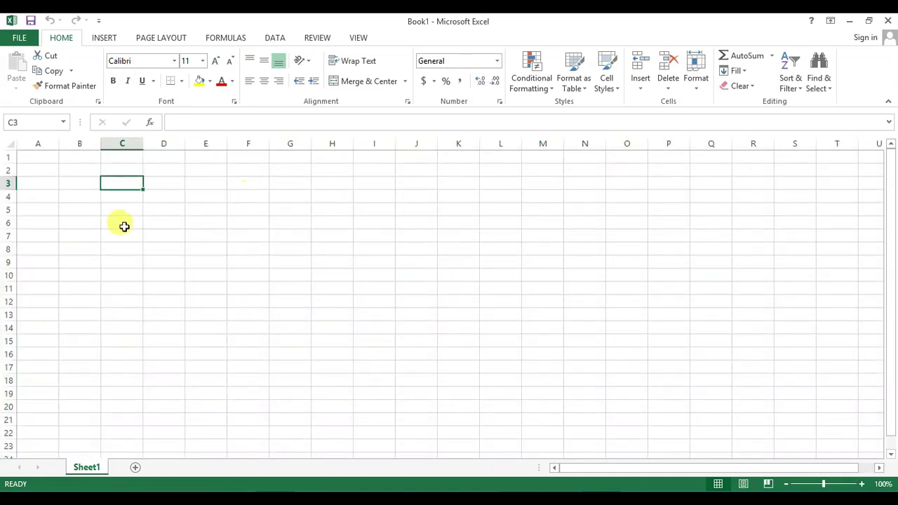
left_click(169, 184)
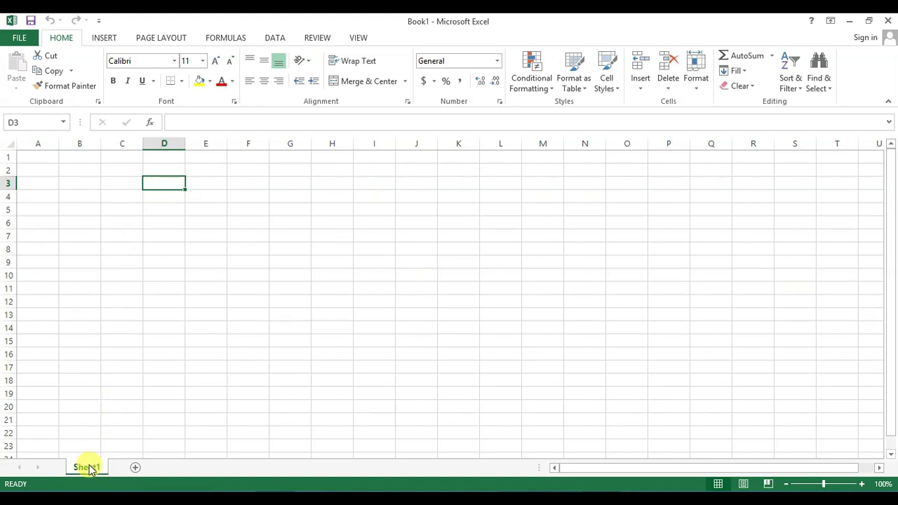
Add a second worksheet and switch between Sheet1 and Sheet2, ending on Sheet1.
left_click(134, 468)
left_click(100, 468)
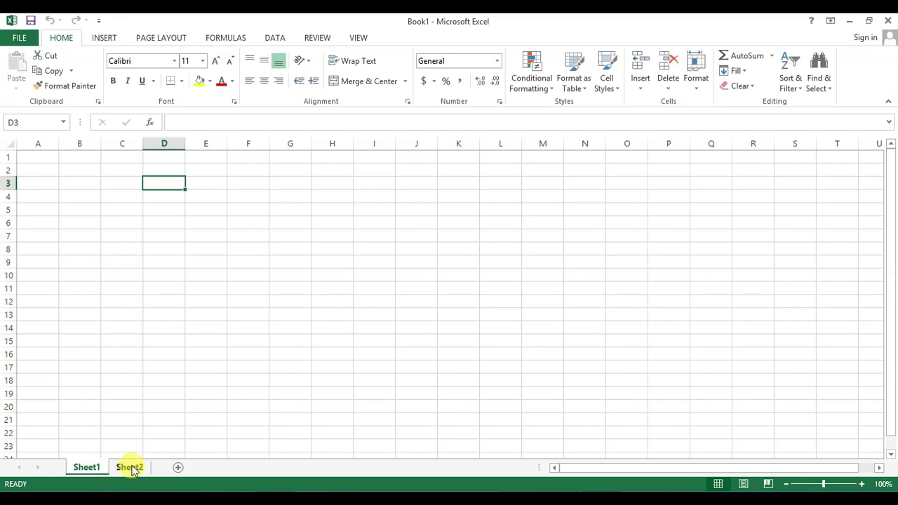
left_click(131, 467)
left_click(95, 468)
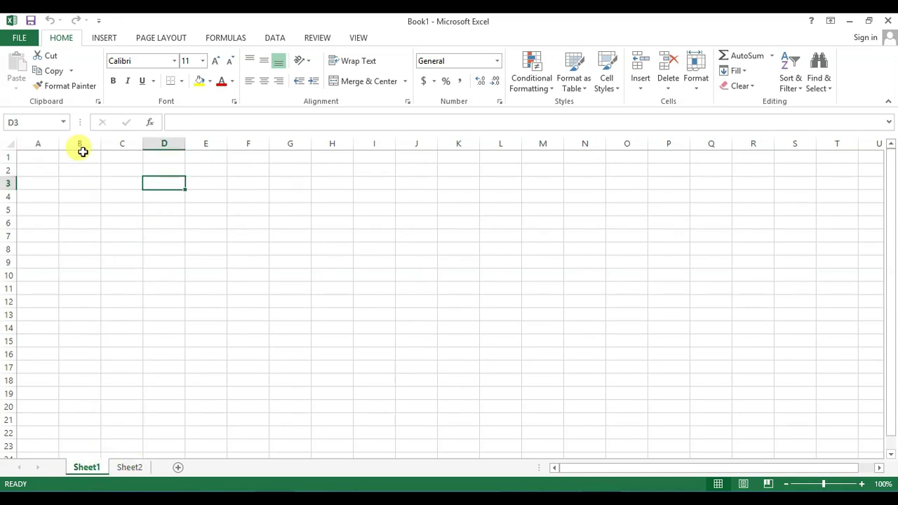
Highlight cells A1:N1 along row 1, and select B1 and A1 individually, ending on A1.
left_click(43, 159)
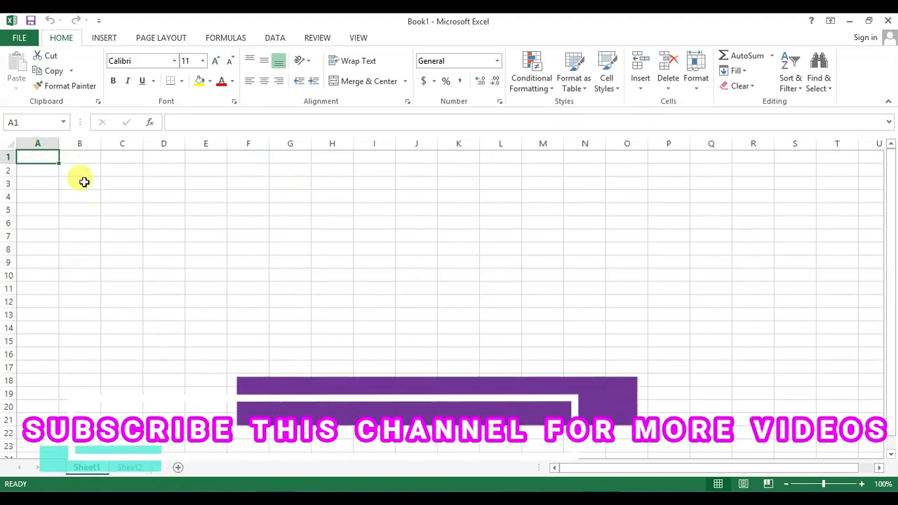
left_click_drag(49, 158, 574, 119)
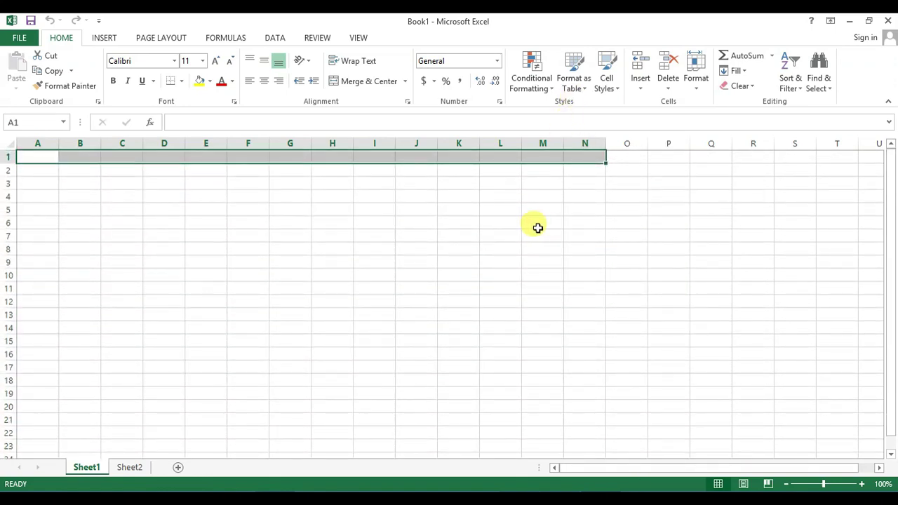
left_click(50, 152)
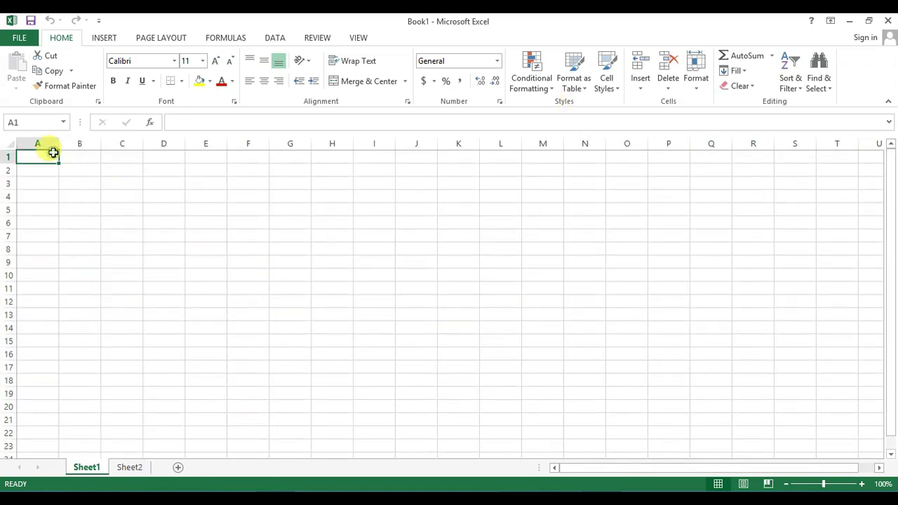
left_click(94, 152)
left_click(30, 153)
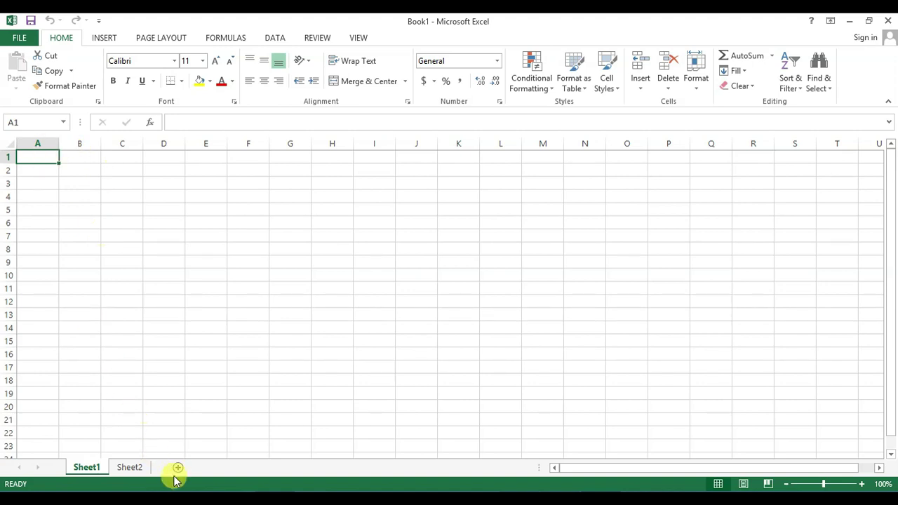
Delete Sheet2 from the workbook.
right_click(136, 467)
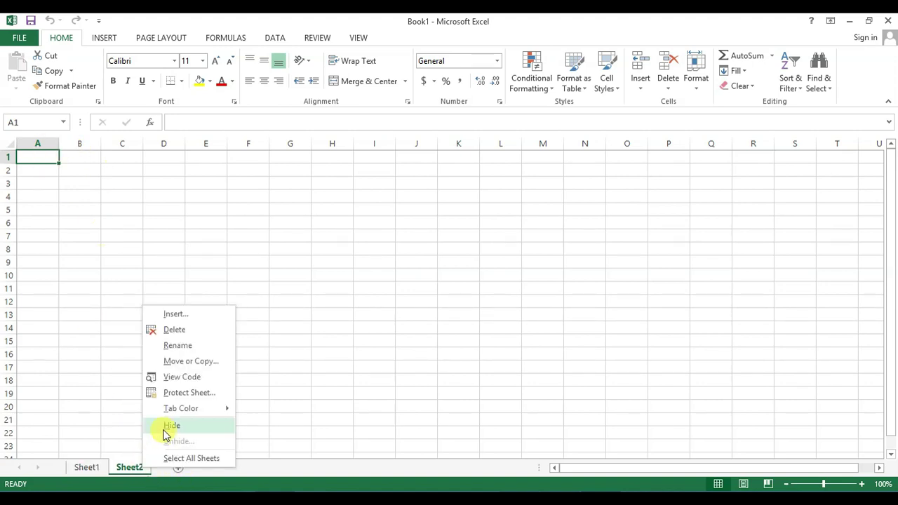
left_click(185, 335)
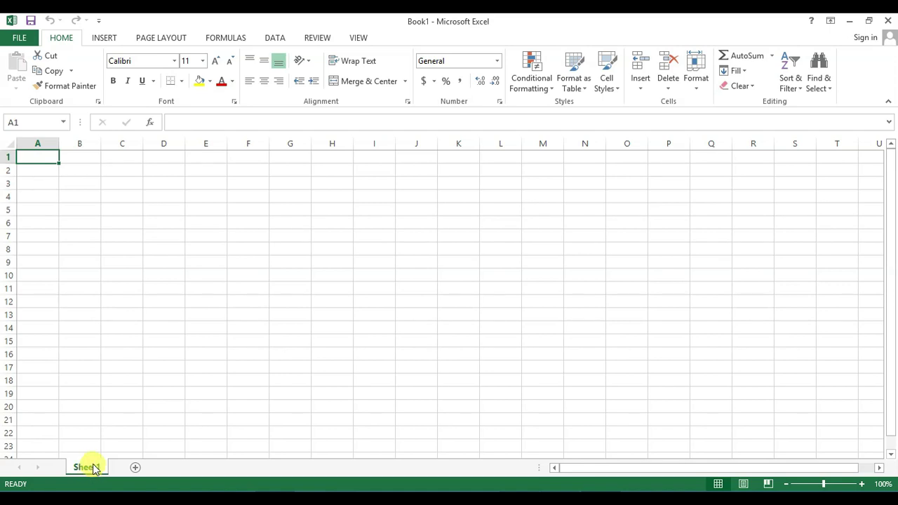
Switch to UNIT-2 Electronic Spreadsheet.pdf and review the Setting up multiple sheets section, highlighting the Identifying sheets paragraph about the default Sheet1.
left_click(521, 499)
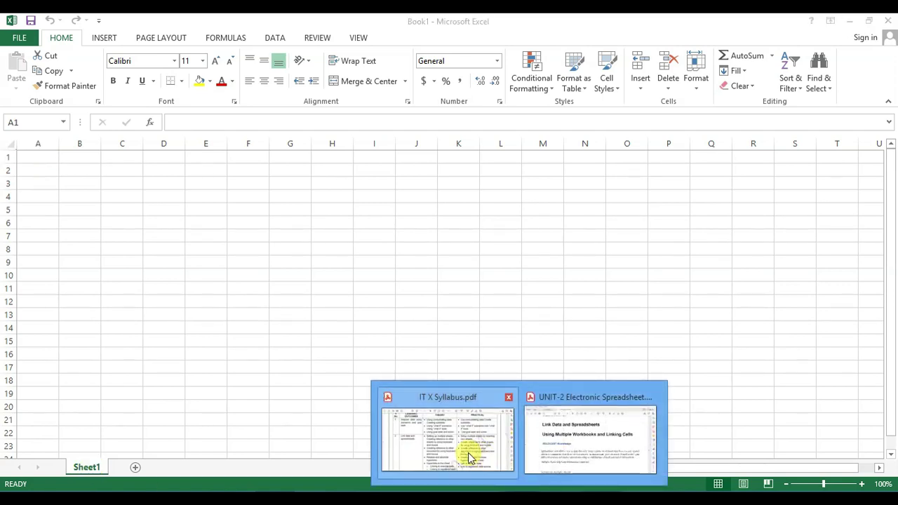
left_click(580, 459)
scroll(445, 327, "down", 6)
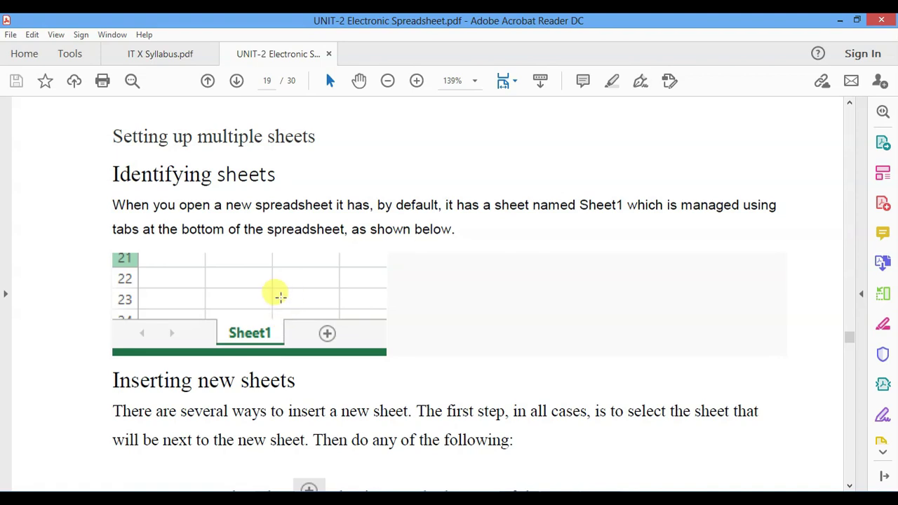
left_click_drag(96, 132, 554, 446)
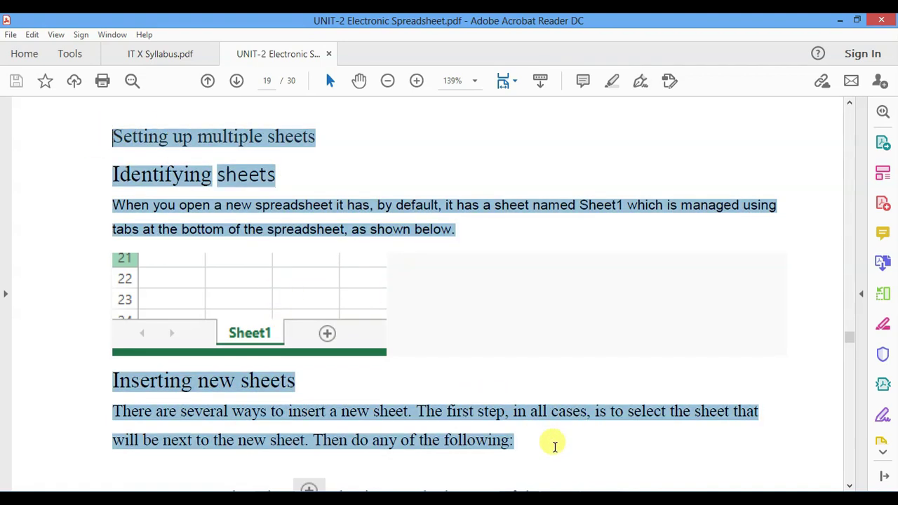
left_click(433, 230)
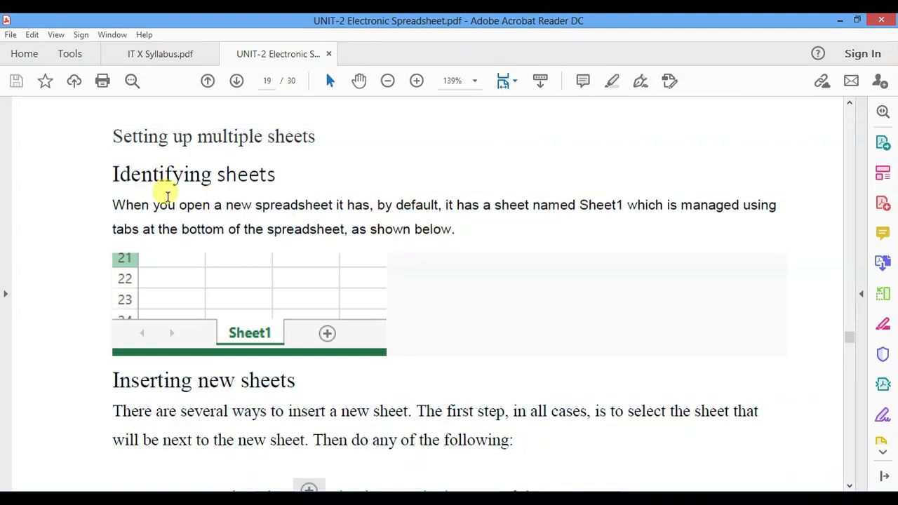
left_click_drag(117, 205, 459, 231)
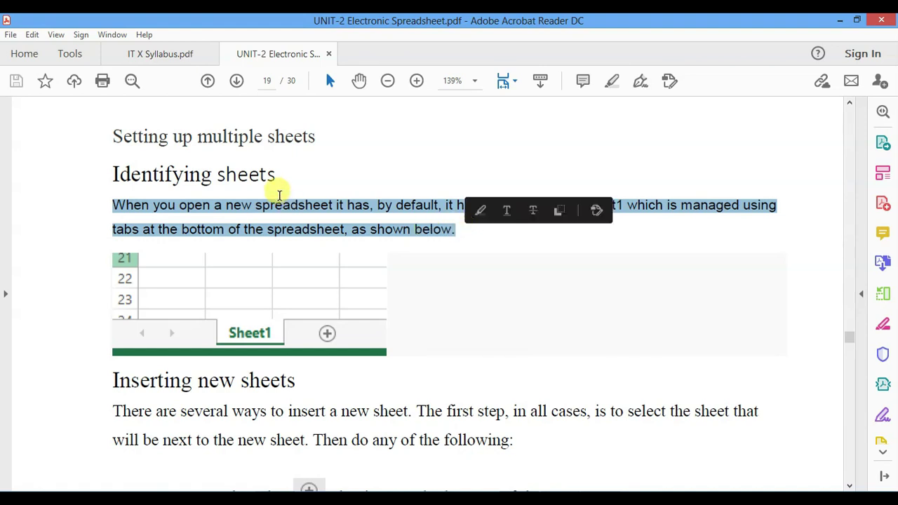
left_click(281, 197)
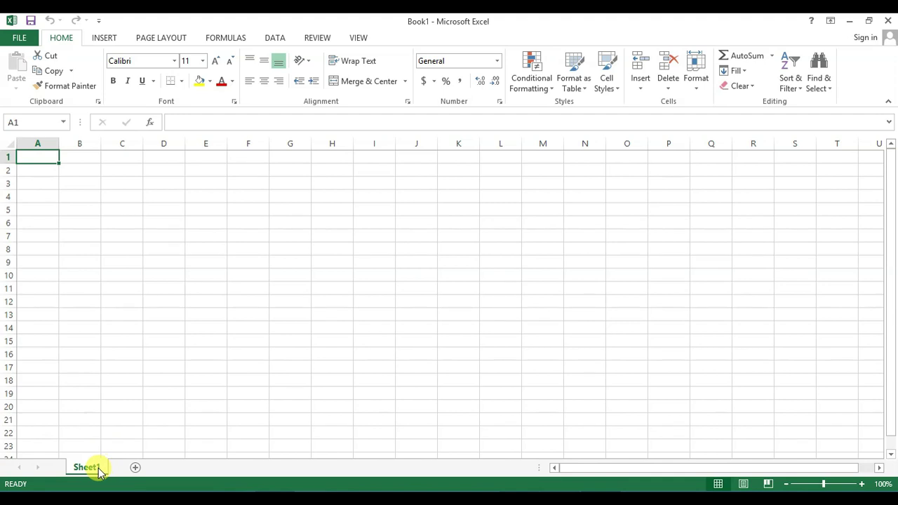
Save the blank Excel workbook to the Desktop as an Excel Workbook named Class 10.
left_click(31, 39)
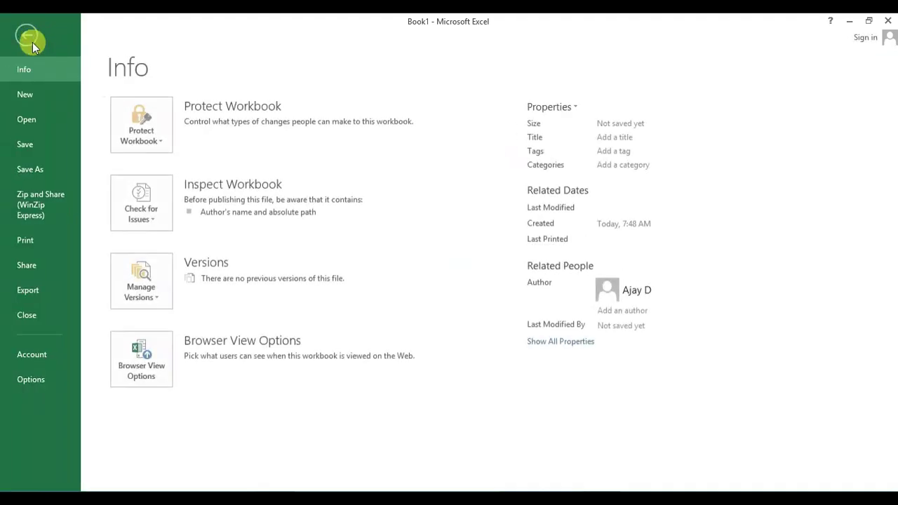
left_click(38, 144)
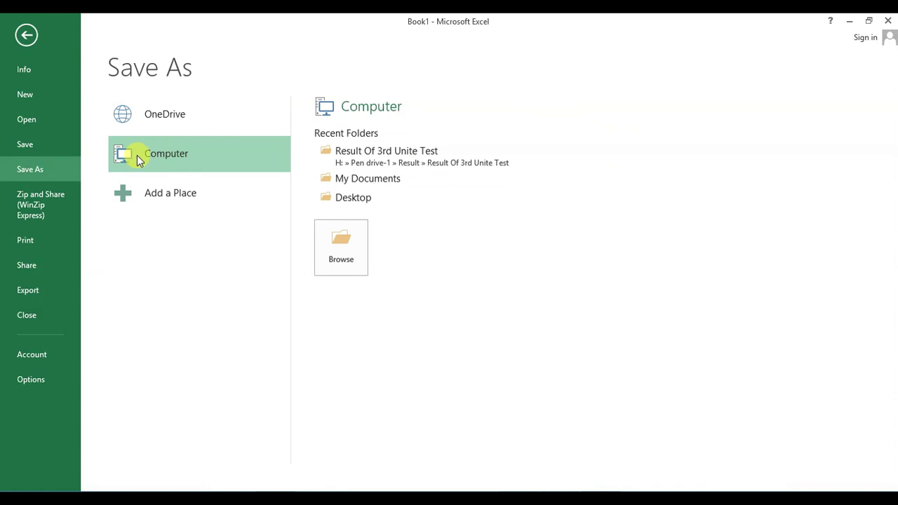
left_click(36, 170)
left_click(339, 235)
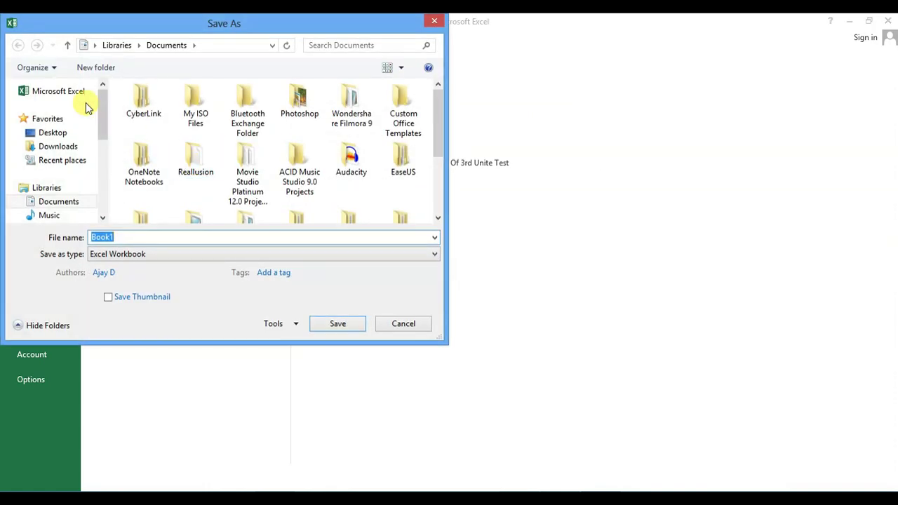
left_click(53, 133)
left_click(136, 238)
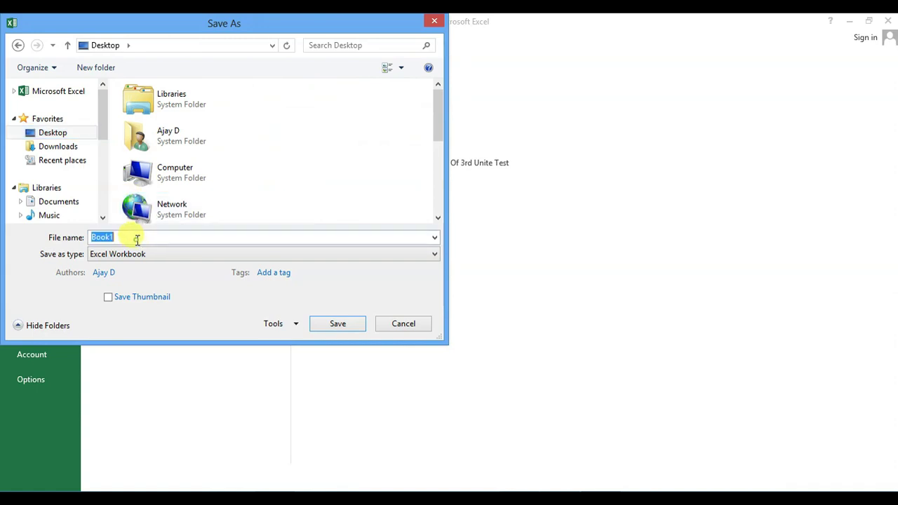
type("Class 1")
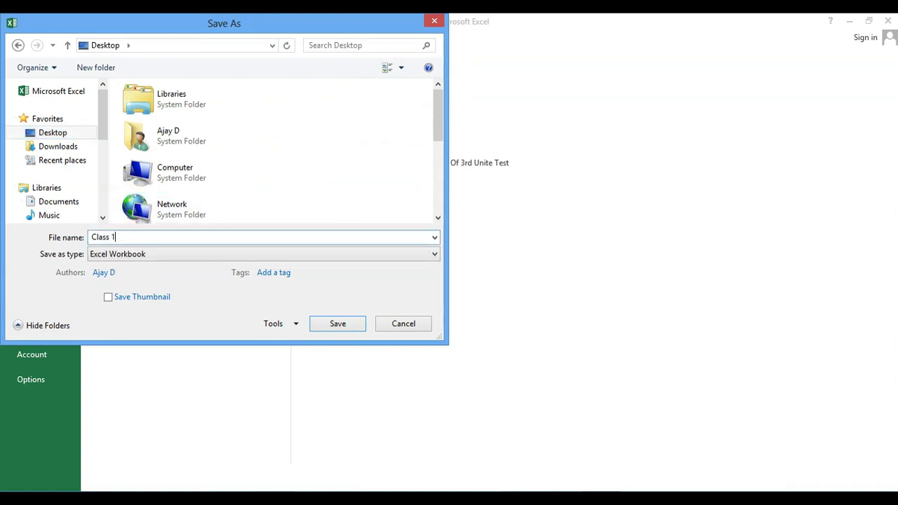
left_click(339, 324)
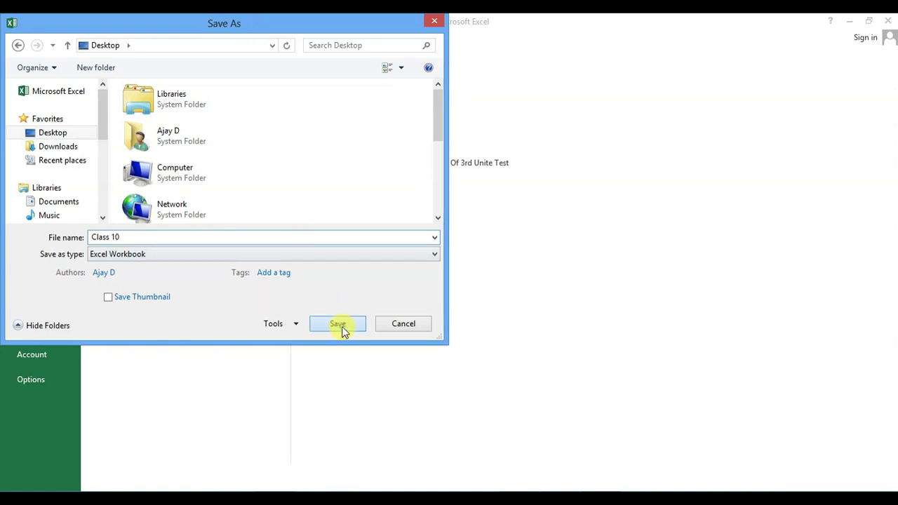
Minimize the open windows and check the desktop for the saved Class 10 workbook.
left_click(854, 22)
left_click(857, 22)
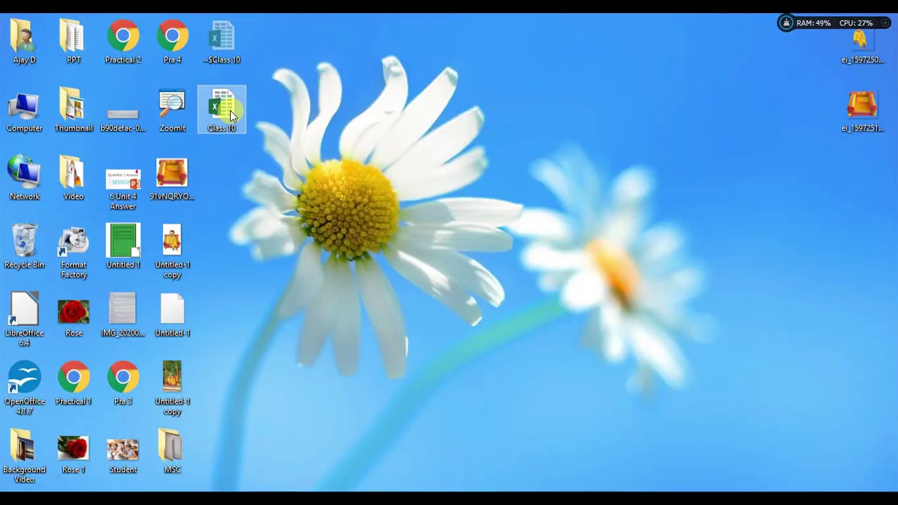
right_click(309, 94)
left_click(344, 131)
right_click(305, 99)
left_click(338, 133)
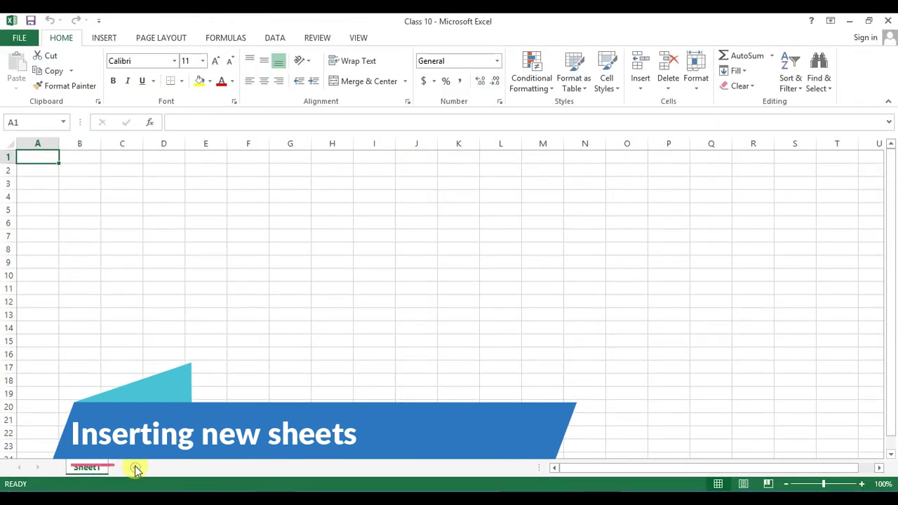
Insert four new worksheets one after another following Sheet1 in the Class 10 workbook.
left_click(136, 470)
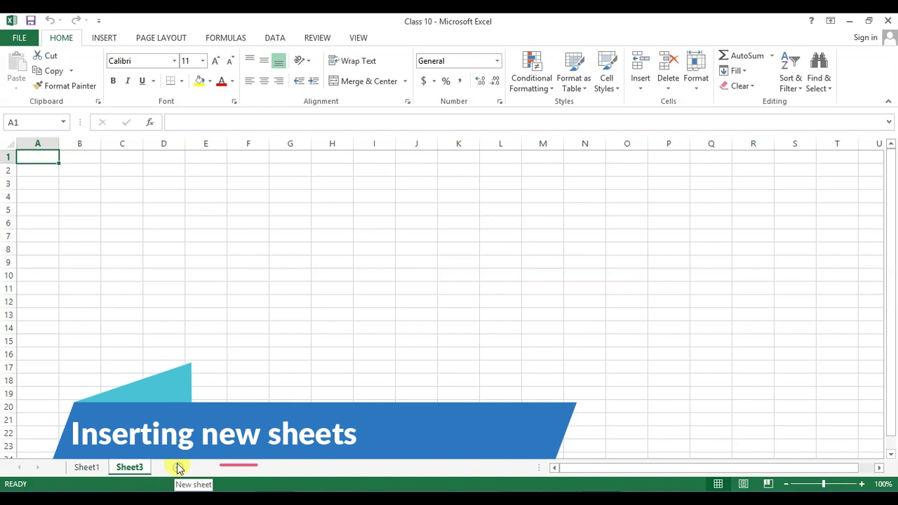
left_click(177, 469)
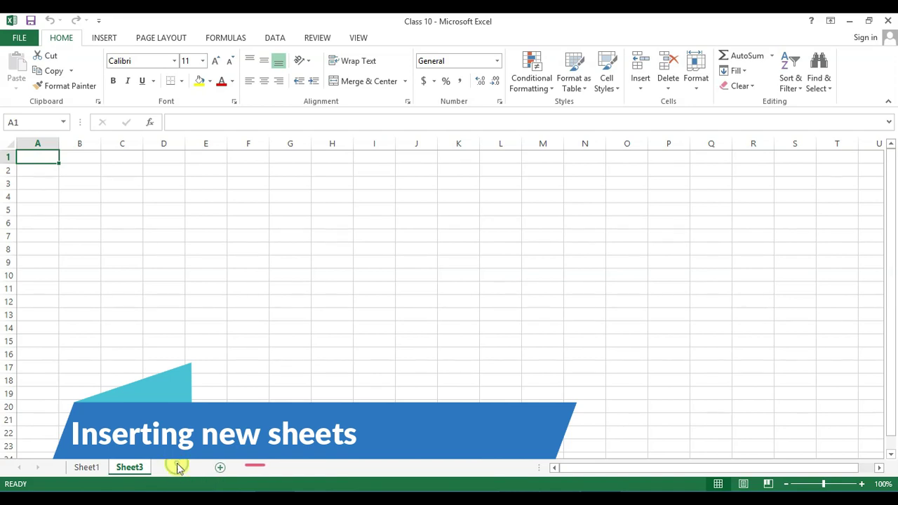
left_click(219, 468)
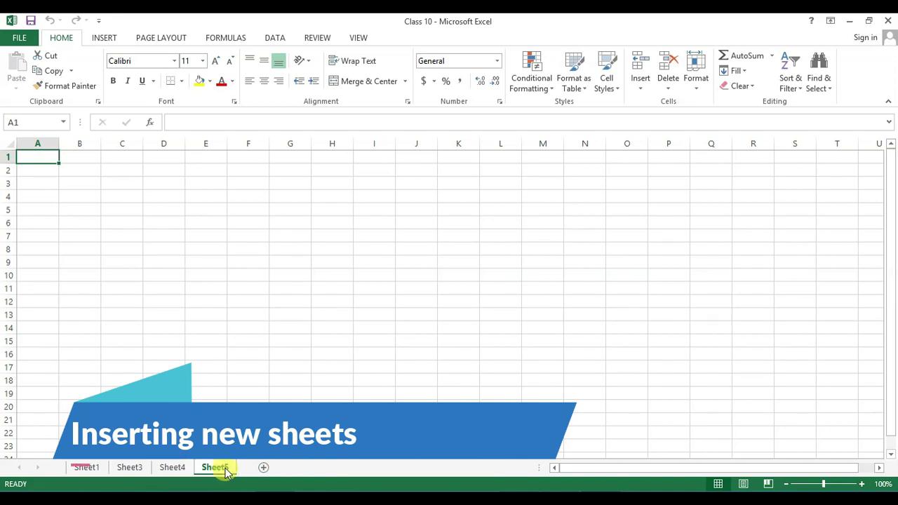
left_click(267, 469)
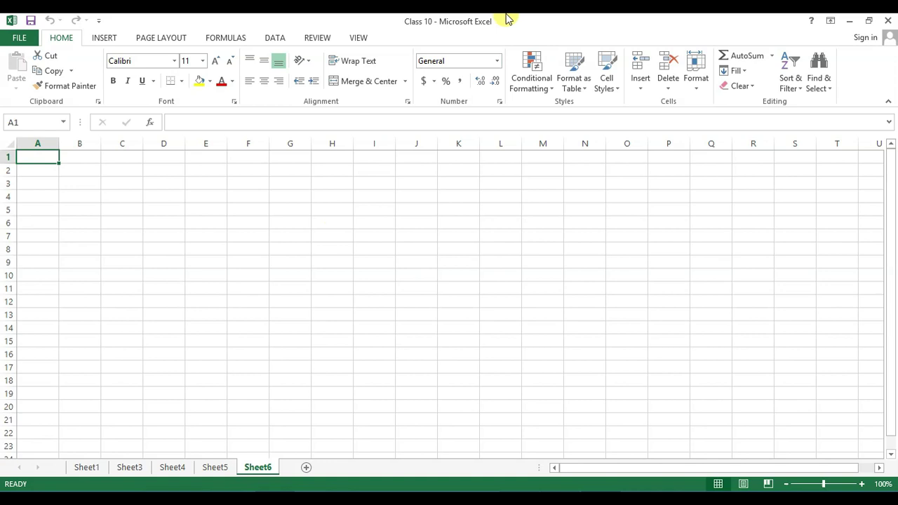
left_click(93, 39)
left_click(75, 37)
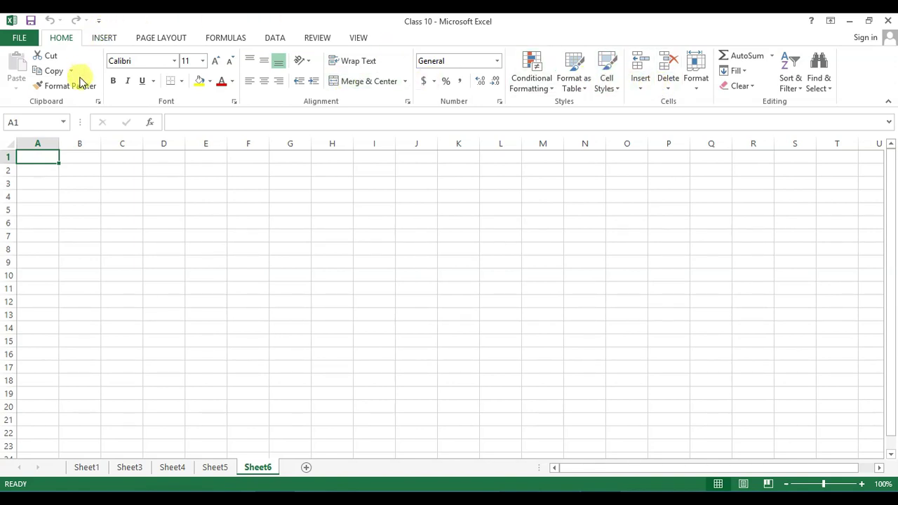
key("ctrl+1")
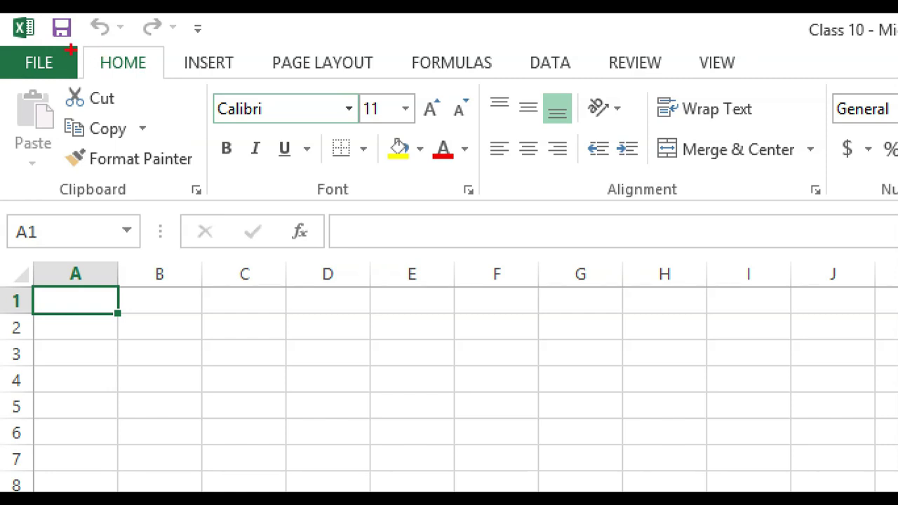
mouse_move(8, 87)
left_mouse_down()
mouse_move(116, 206)
mouse_move(896, 224)
left_mouse_up()
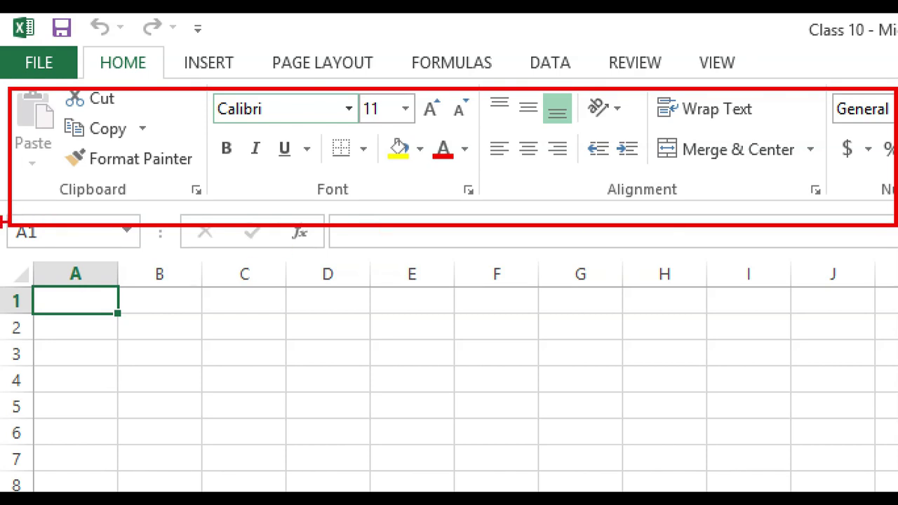
mouse_move(4, 212)
left_mouse_down()
mouse_move(64, 270)
mouse_move(164, 257)
mouse_move(148, 256)
left_mouse_up()
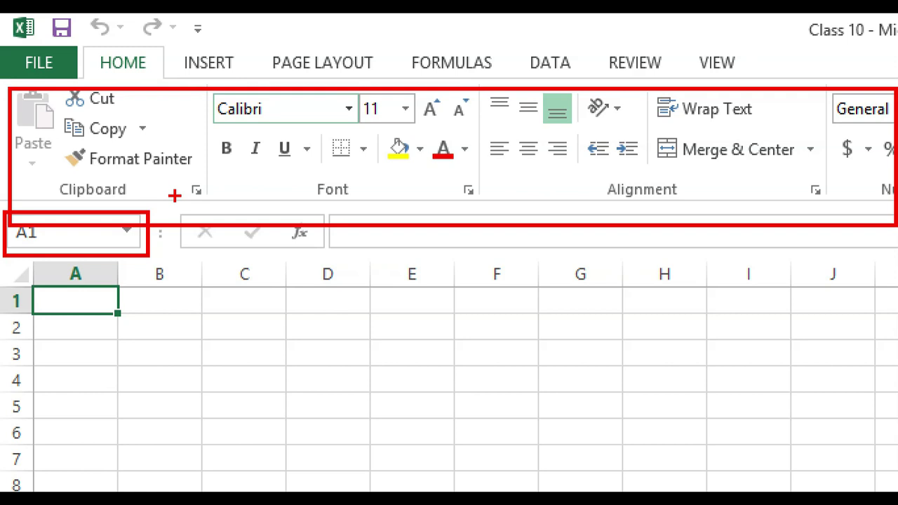
mouse_move(177, 209)
left_mouse_down()
mouse_move(262, 260)
mouse_move(596, 279)
mouse_move(757, 259)
mouse_move(891, 257)
left_mouse_up()
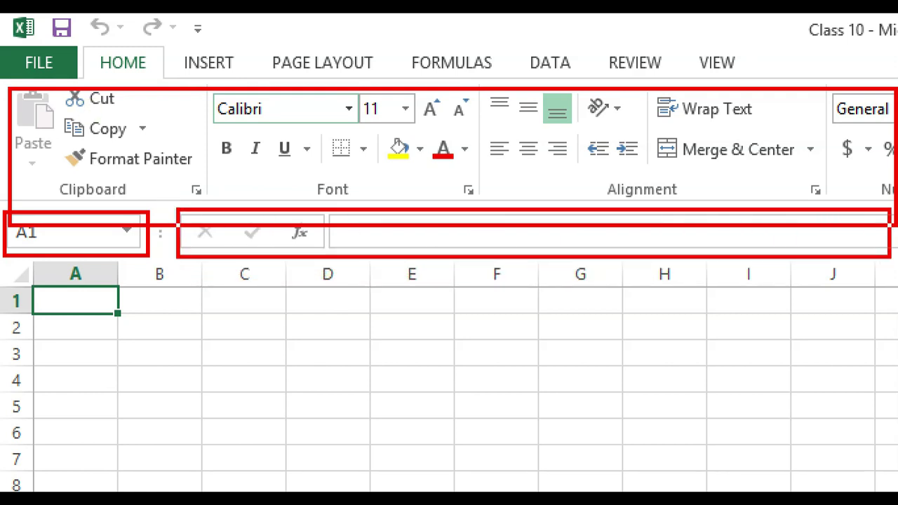
key("ctrl+1")
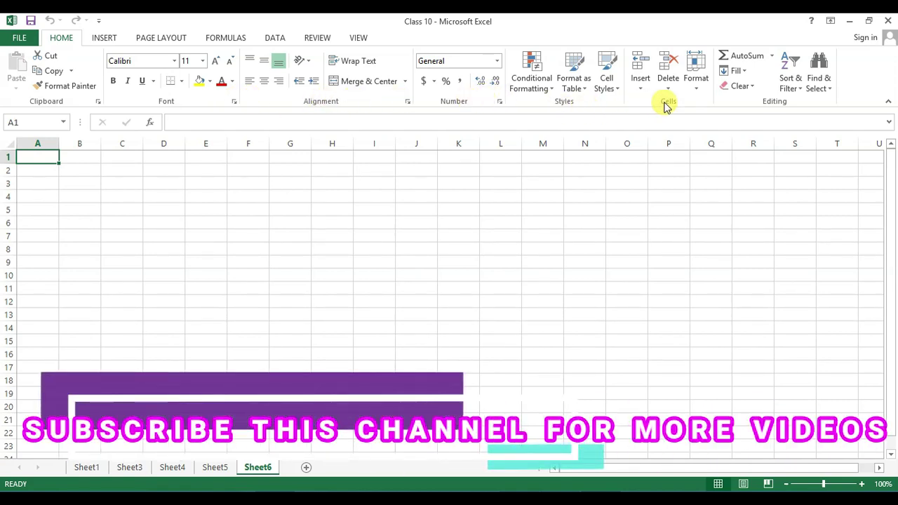
Insert two more worksheets one after another between Sheet5 and Sheet6 using the Insert Sheet command.
left_click(641, 88)
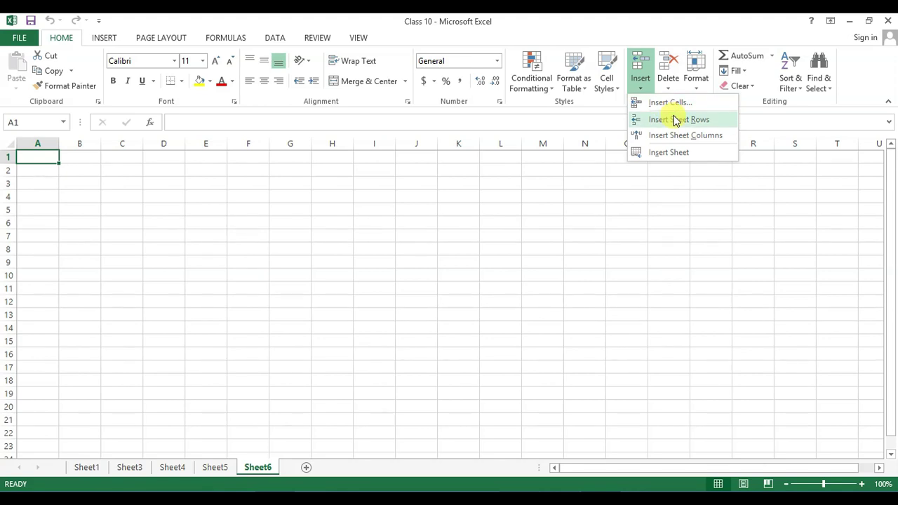
left_click(669, 153)
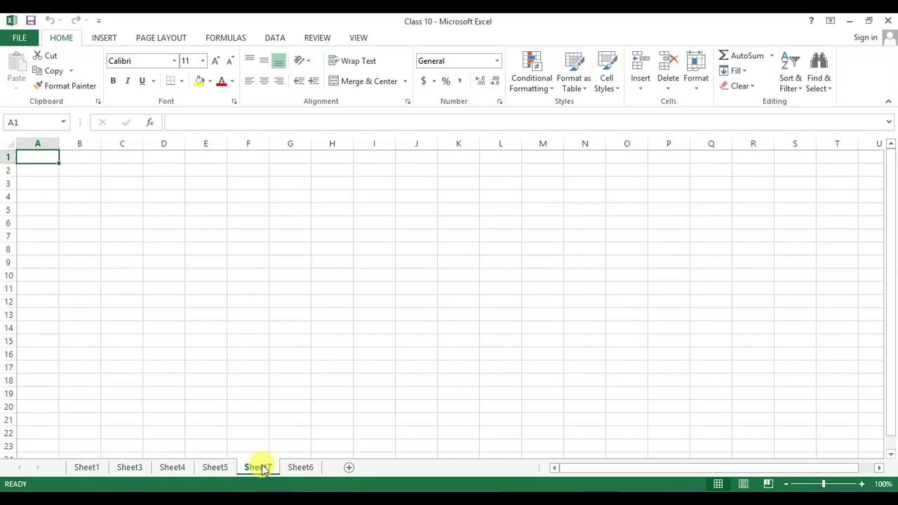
left_click(641, 87)
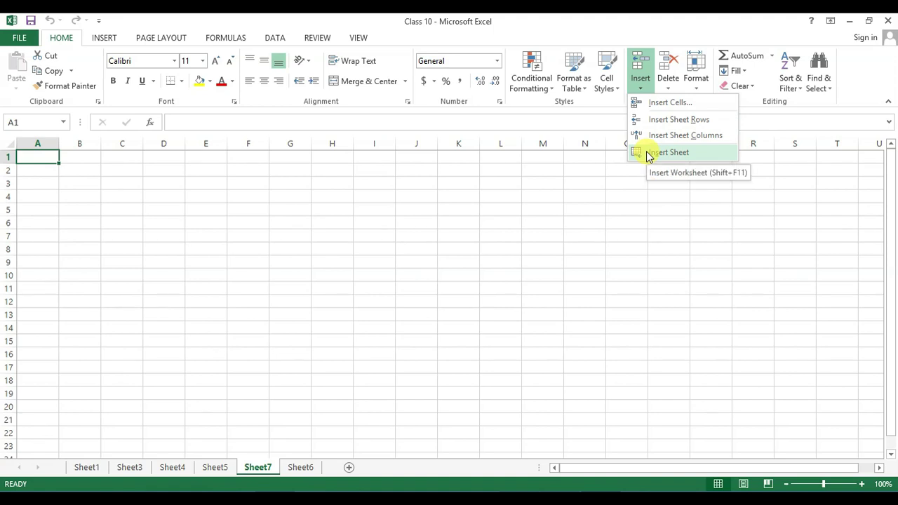
left_click(647, 153)
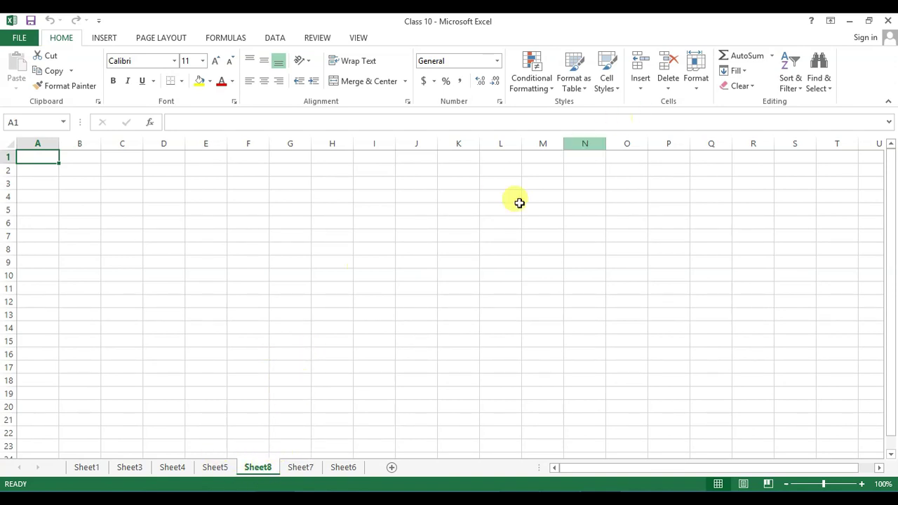
left_click(441, 407)
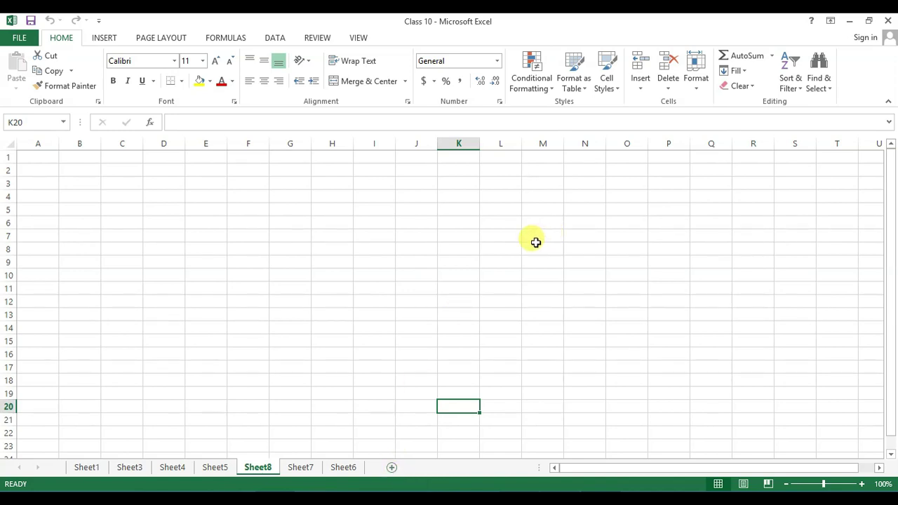
left_click(640, 89)
left_click(698, 84)
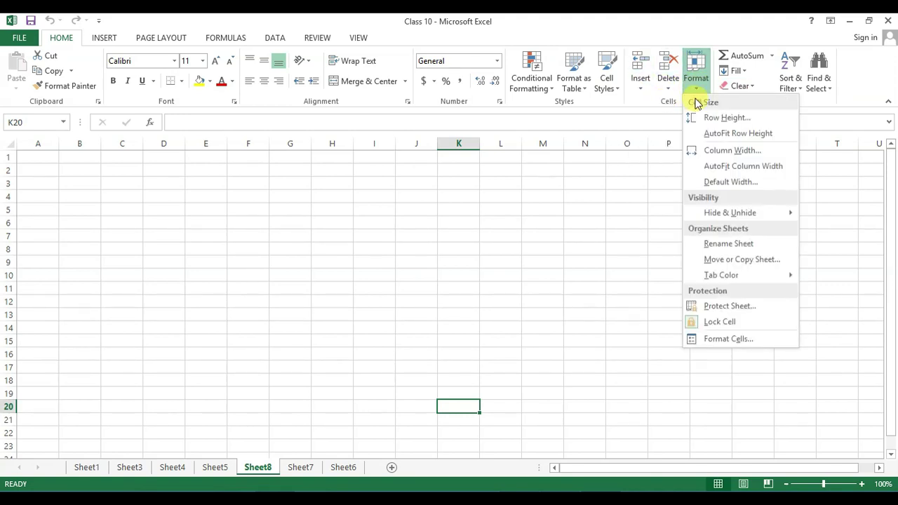
left_click(571, 197)
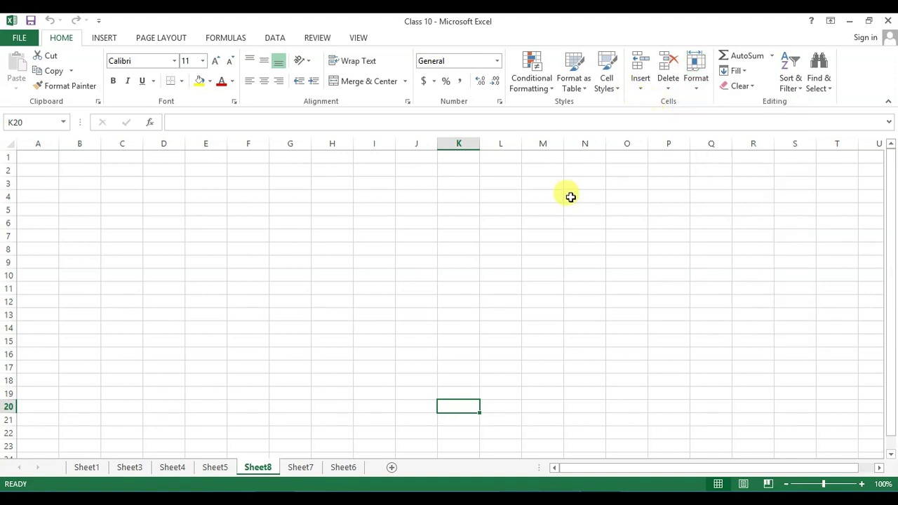
left_click(158, 220)
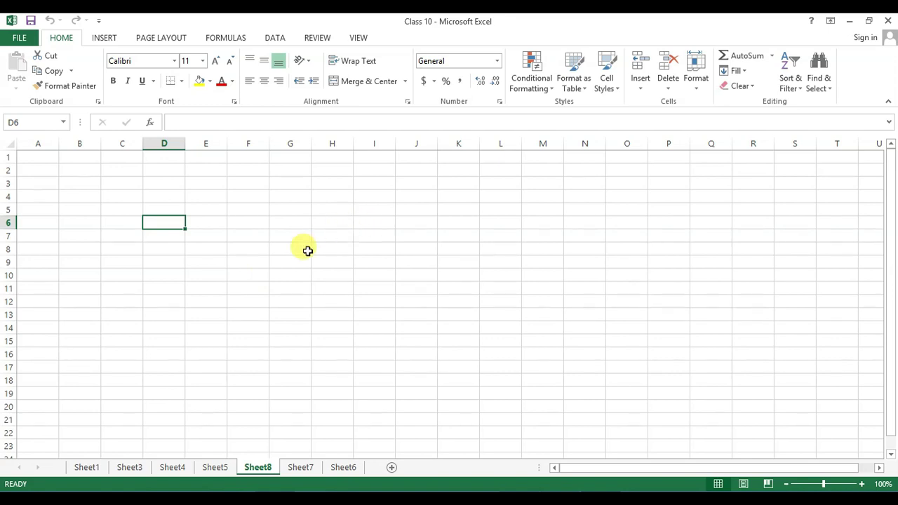
left_click(84, 470)
left_click(128, 468)
left_click(178, 468)
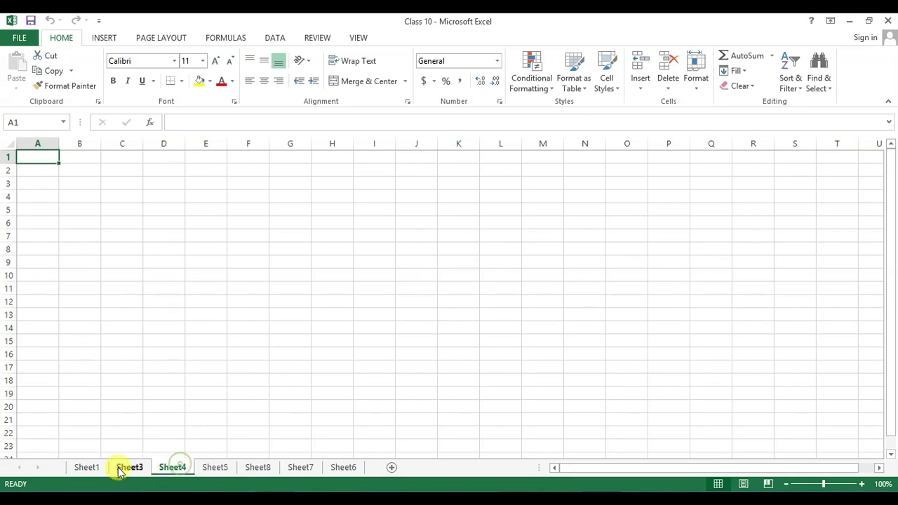
Rename the Sheet1 worksheet as Class1.
left_click(87, 468)
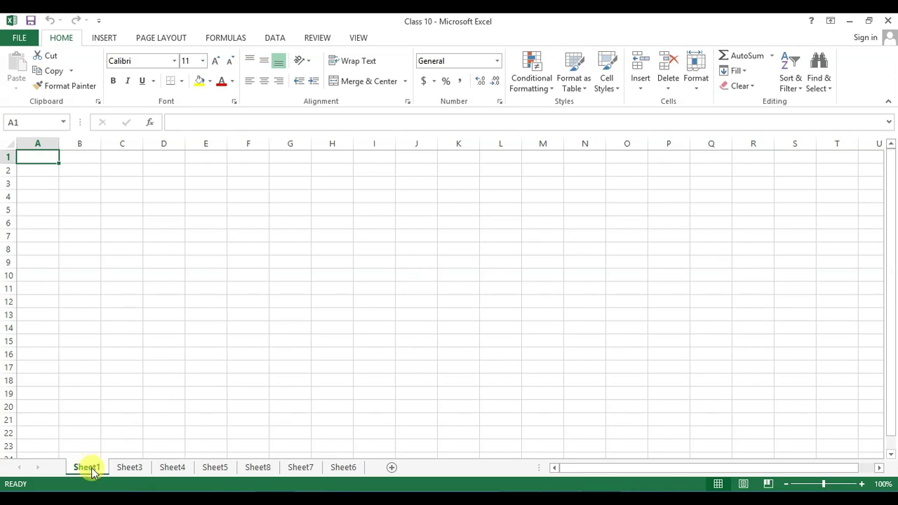
left_click_drag(92, 472, 151, 479)
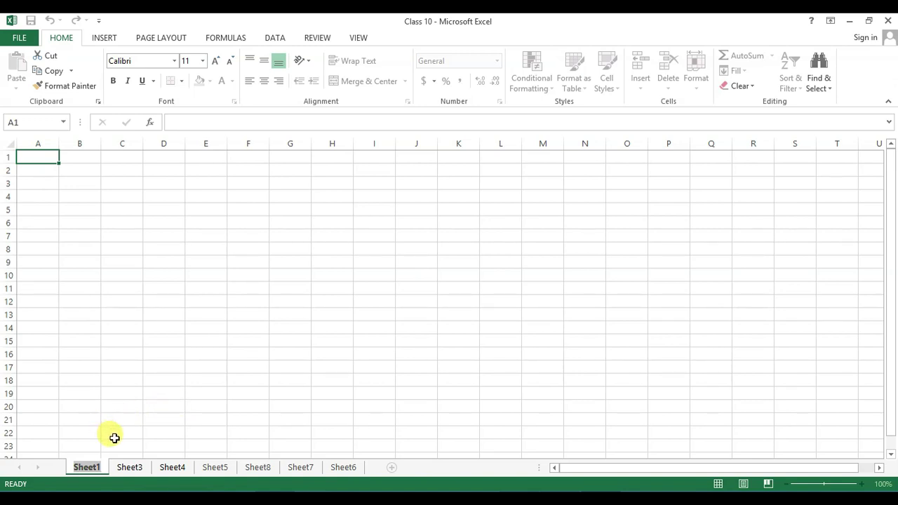
key("Return")
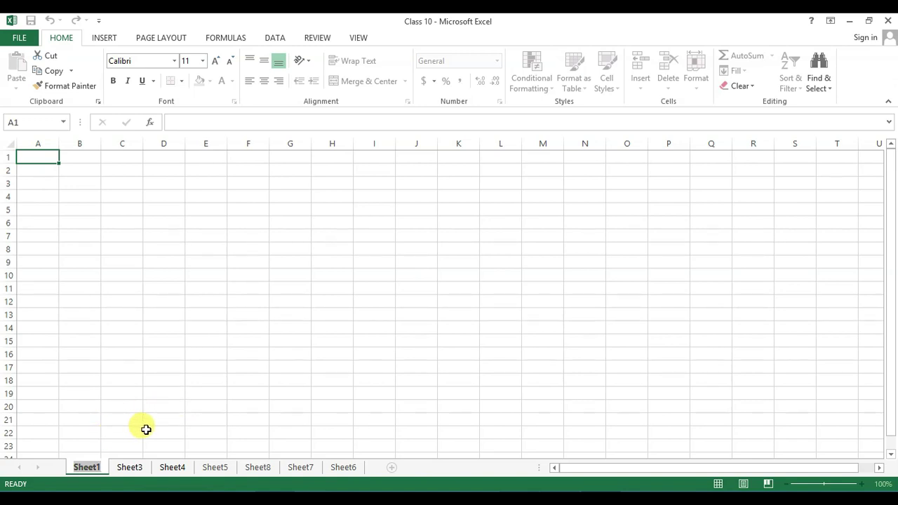
key("BackSpace")
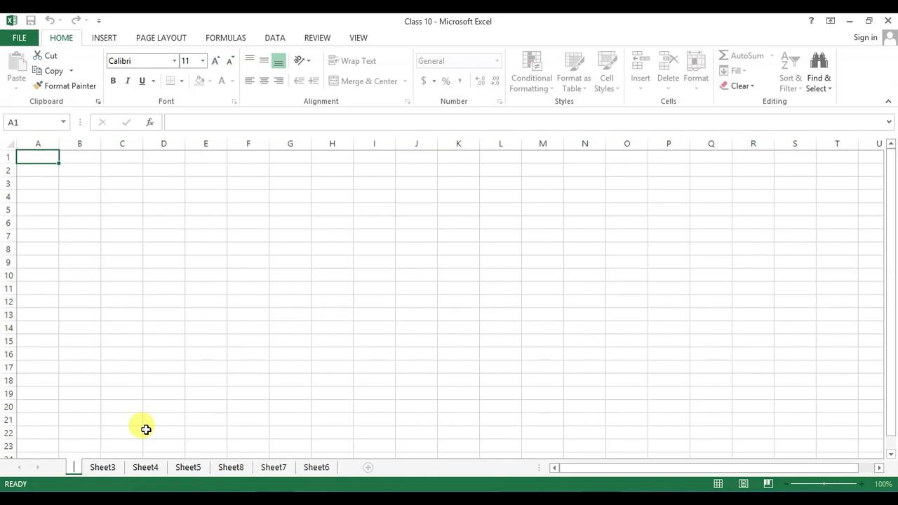
type("Class")
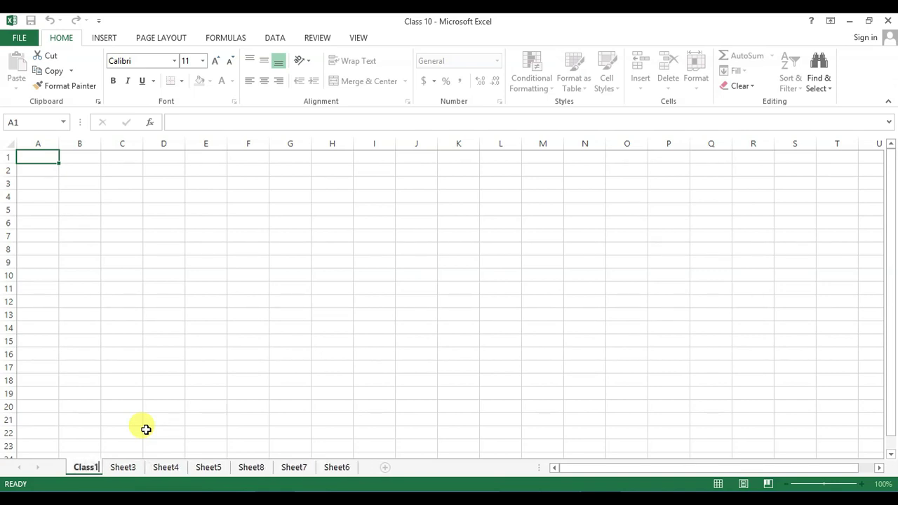
type("1")
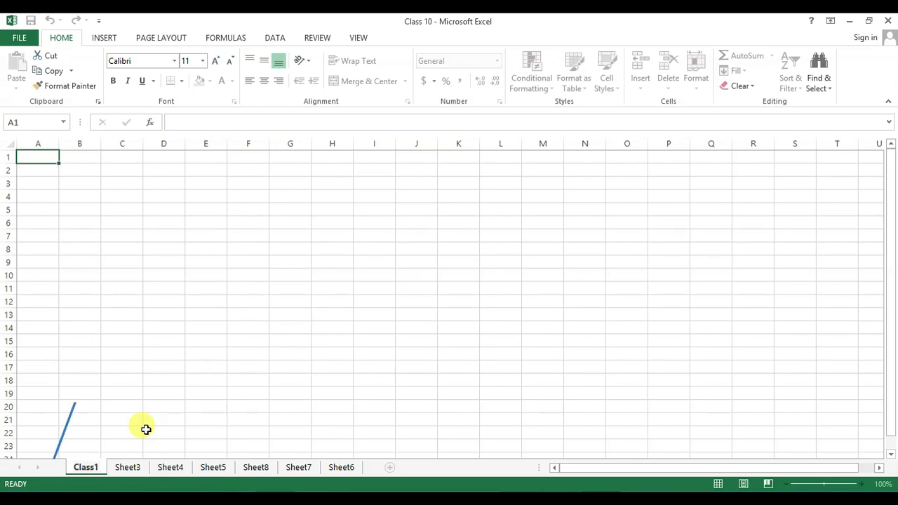
Rename the Sheet3 worksheet as Class2 and return to the cell grid.
left_click(129, 468)
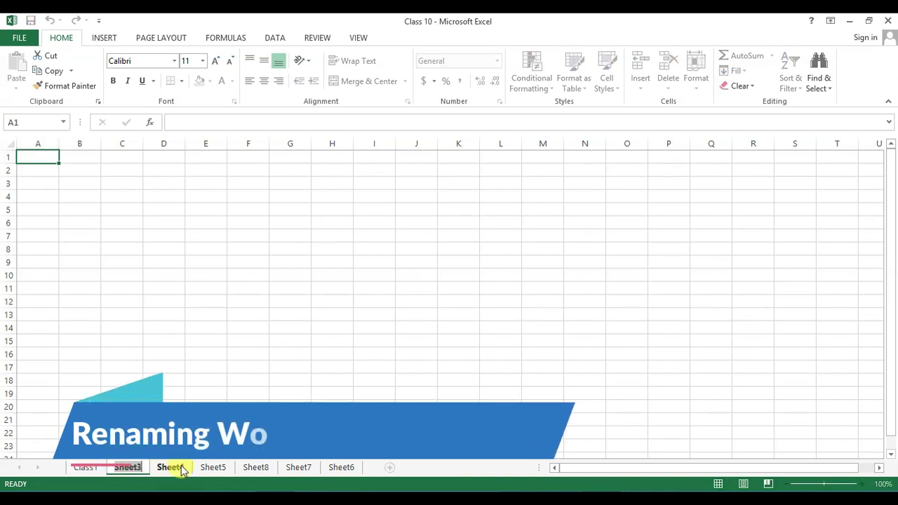
type("Class2")
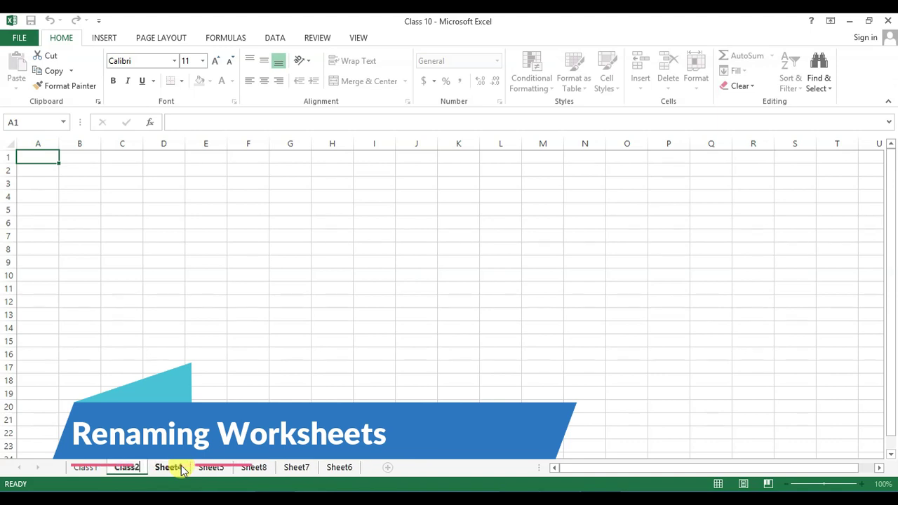
left_click(206, 420)
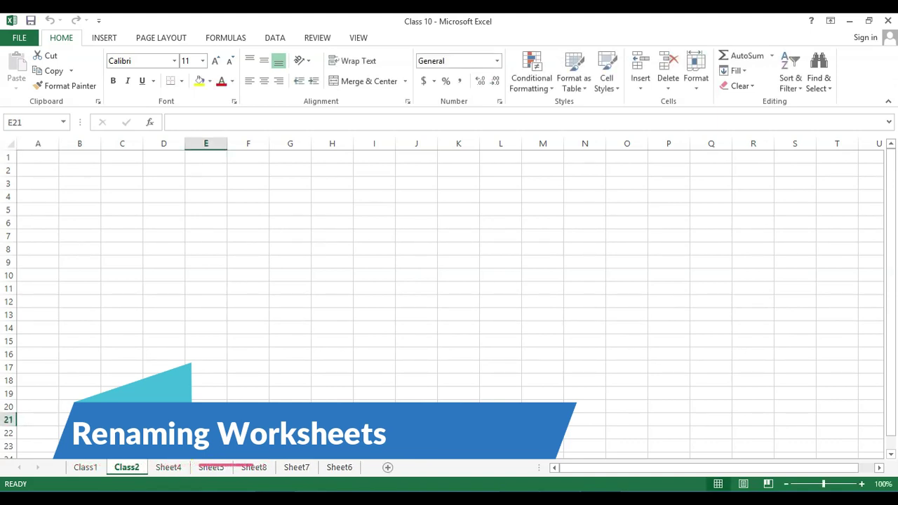
left_click(280, 353)
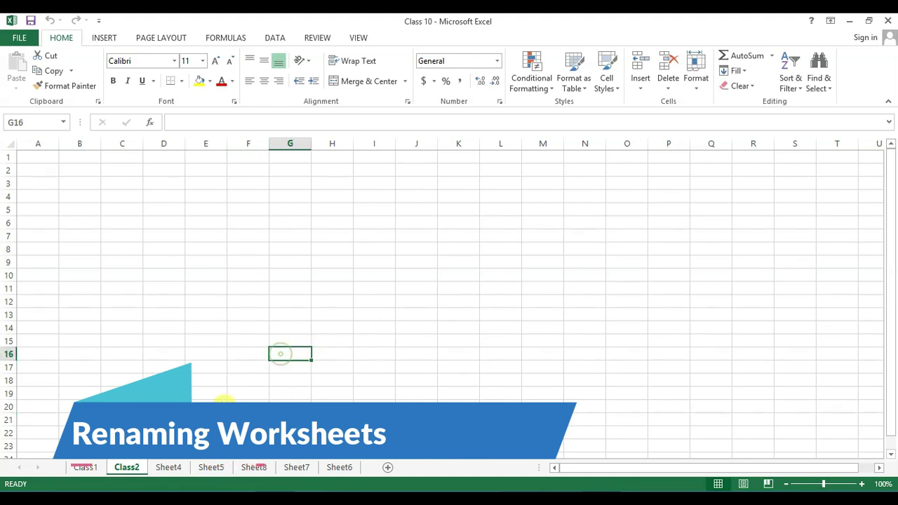
Rename the Sheet4 worksheet as Class3 with the Rename command.
right_click(172, 468)
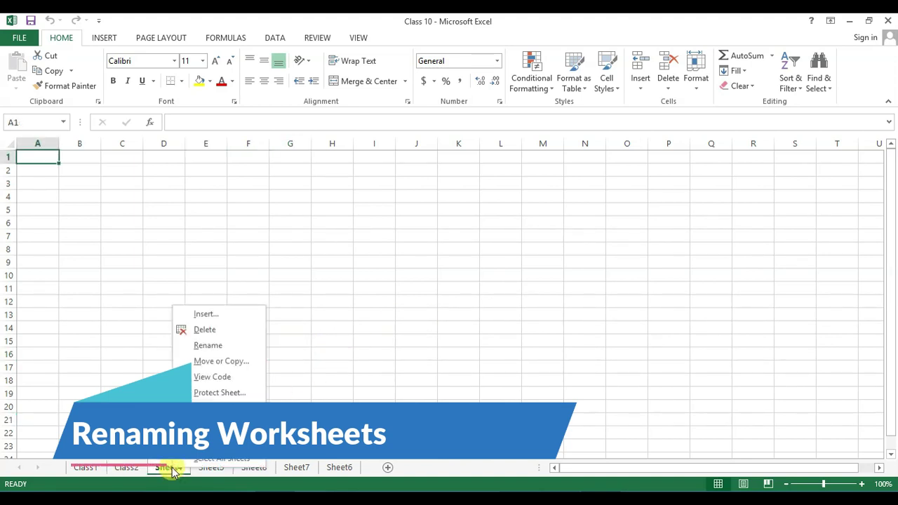
left_click(208, 345)
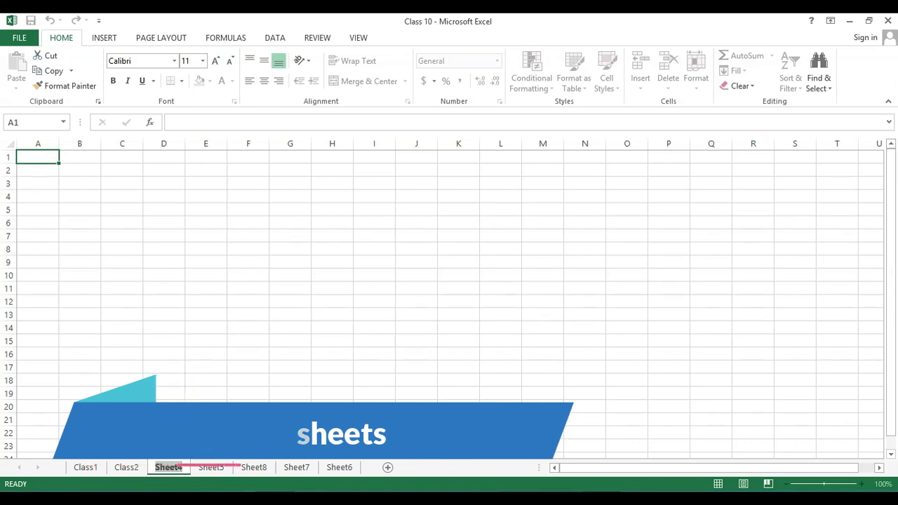
key("BackSpace")
type("Cl")
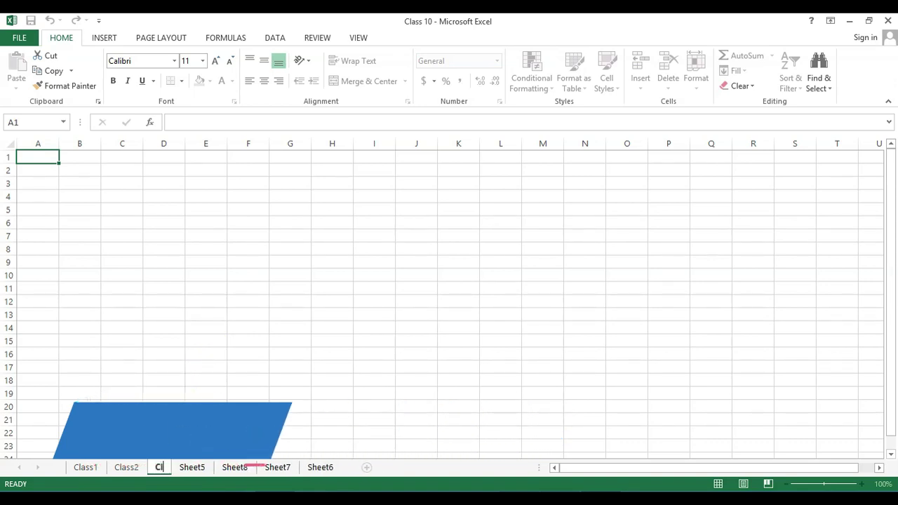
type("ass3")
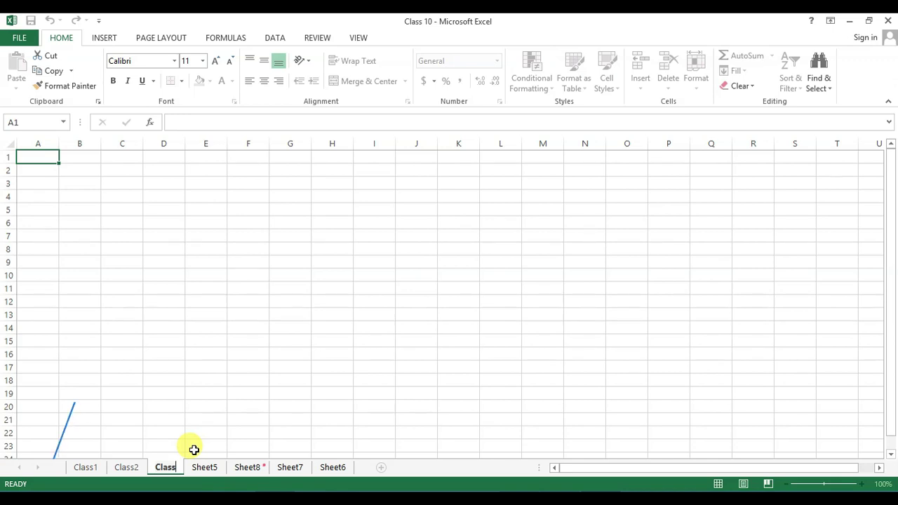
key("Return")
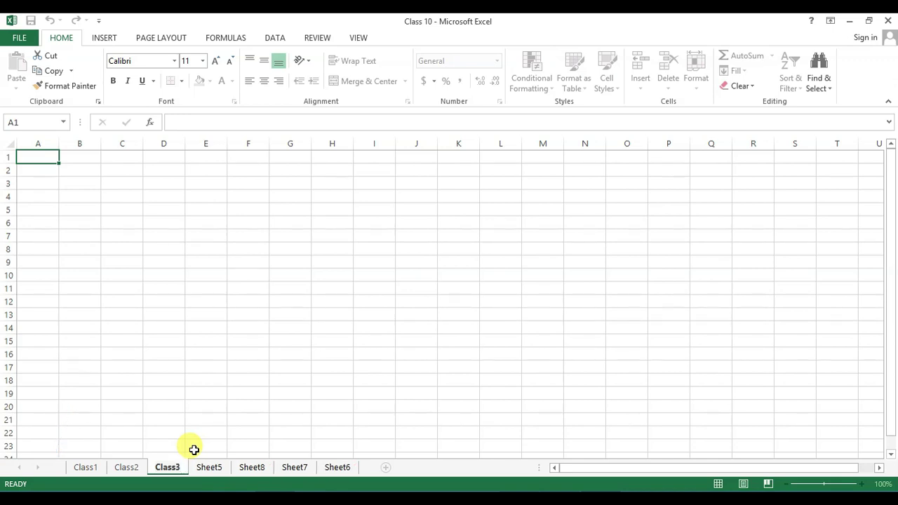
Rename the Sheet5 worksheet as Class4 with the Rename command and return to the cell grid.
left_click(212, 469)
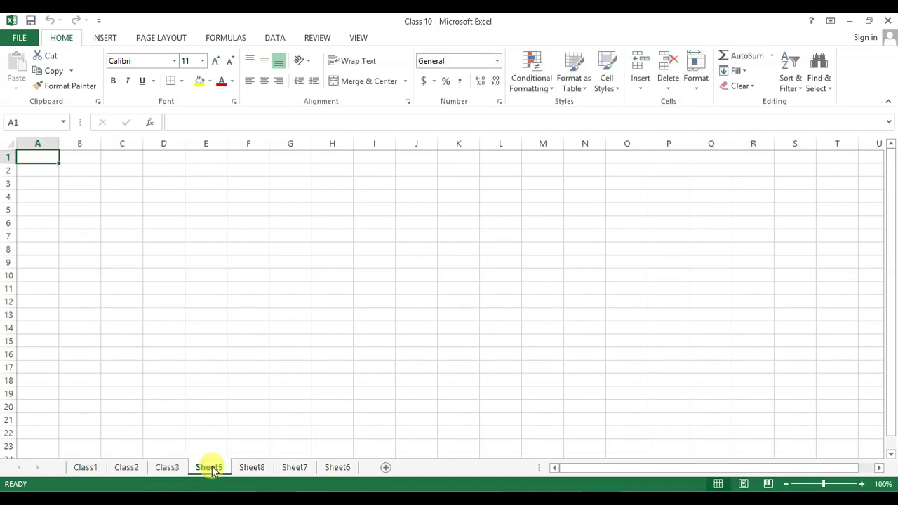
right_click(211, 469)
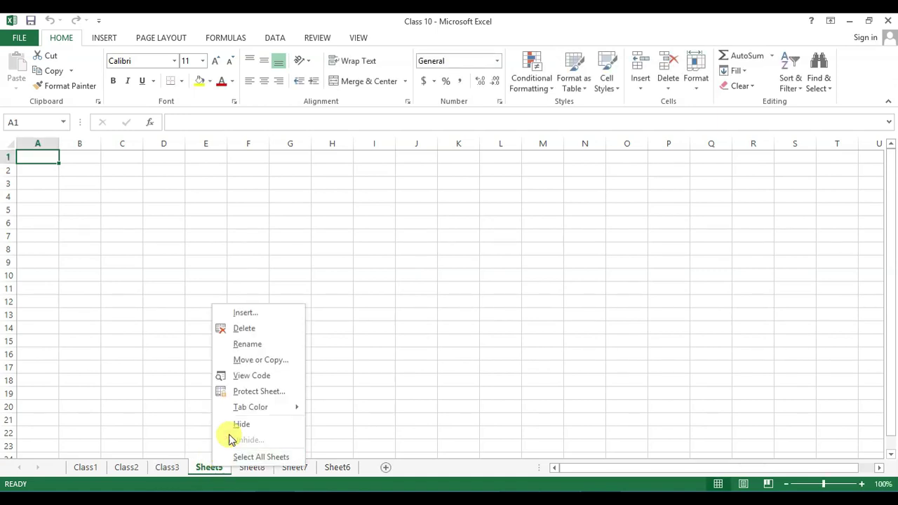
left_click(251, 346)
key("BackSpace")
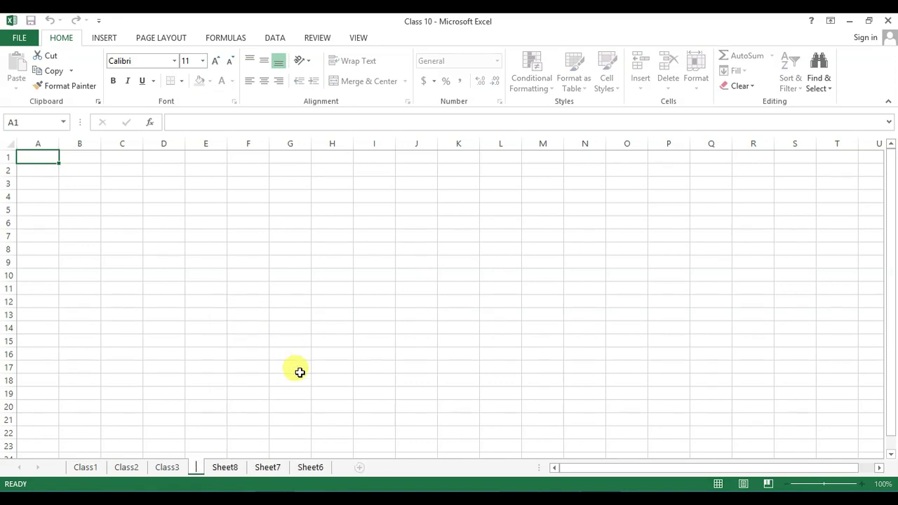
type("Class")
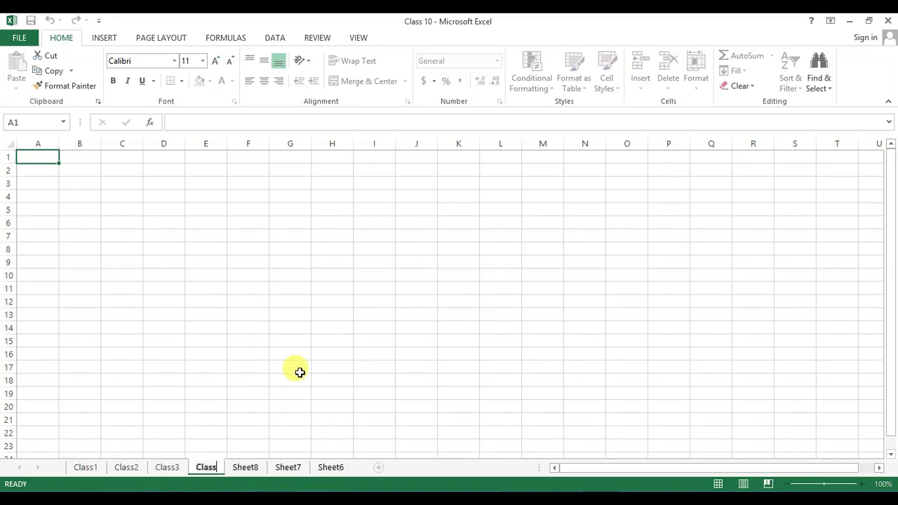
type("4")
key("Return")
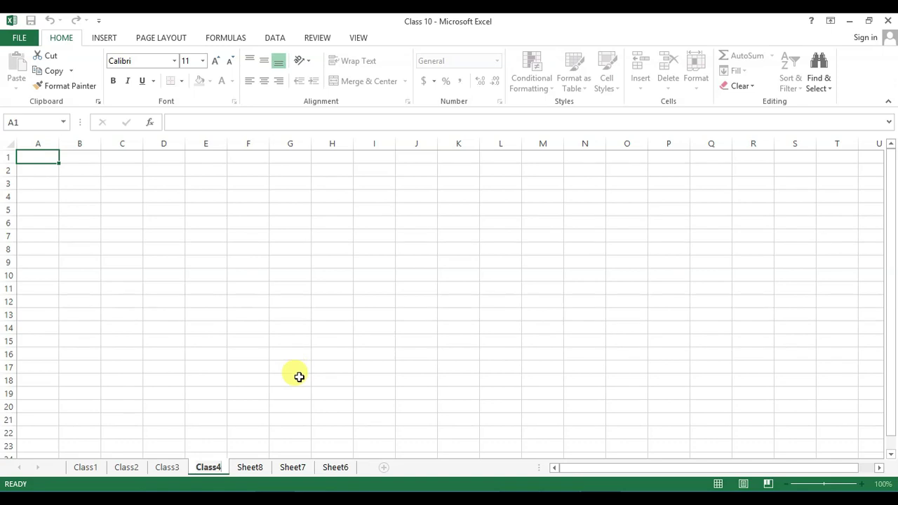
left_click(249, 393)
left_click(208, 464)
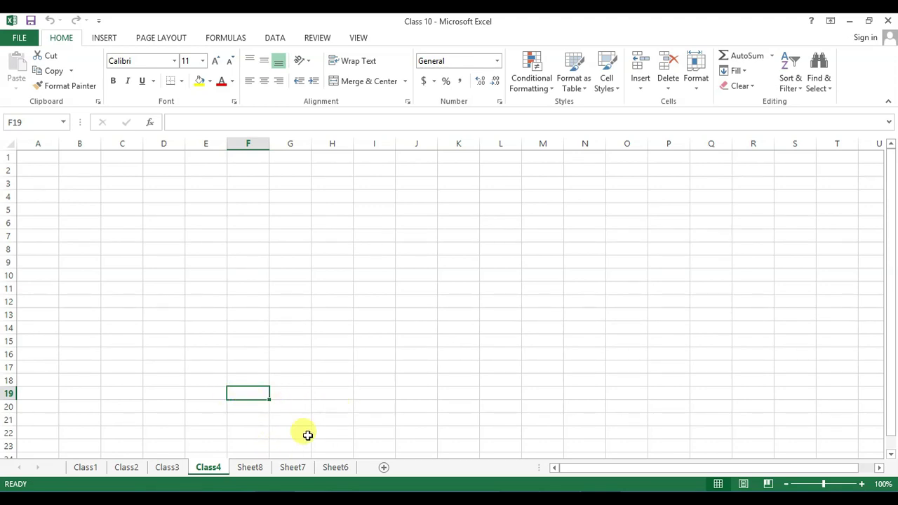
Switch to the Sheet8 worksheet and select cell F12.
left_click(251, 467)
left_click(263, 304)
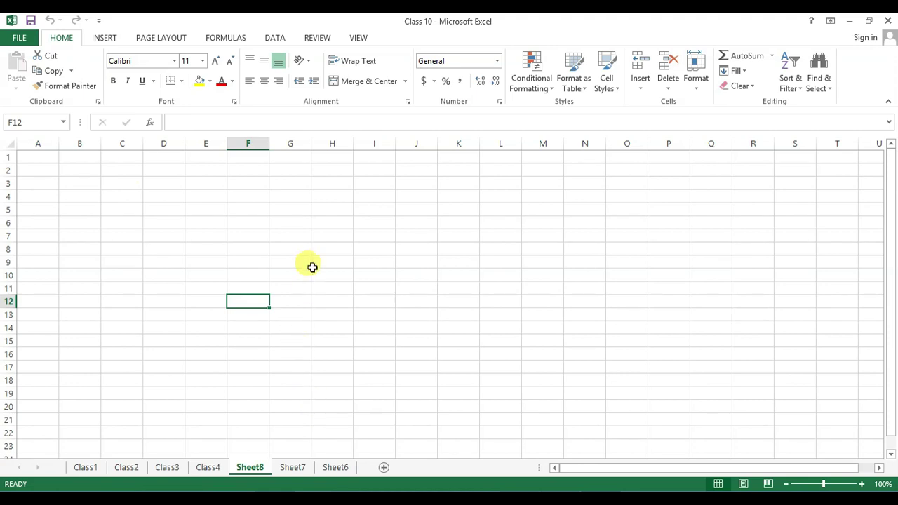
Look through the Sheet7, Sheet6 and Class4 worksheets and return to Sheet8.
left_click(290, 467)
left_click(247, 467)
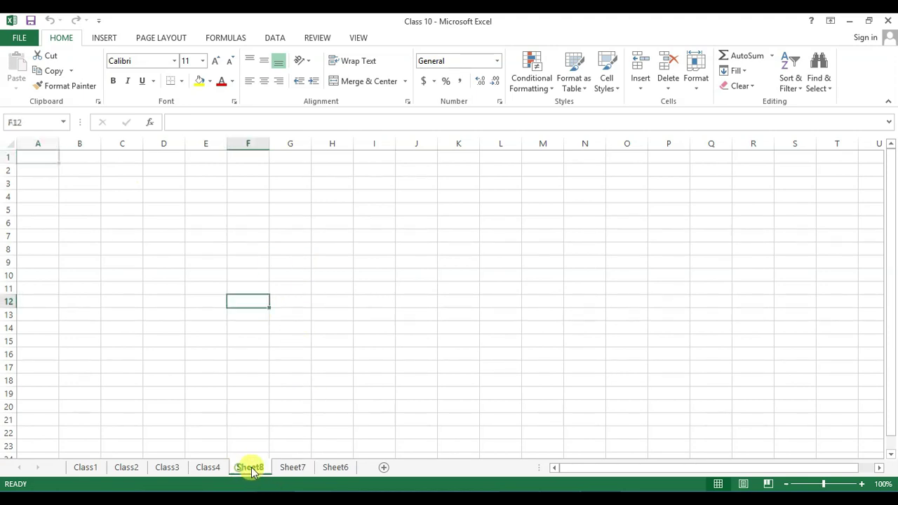
left_click(284, 463)
left_click(328, 467)
left_click(251, 472)
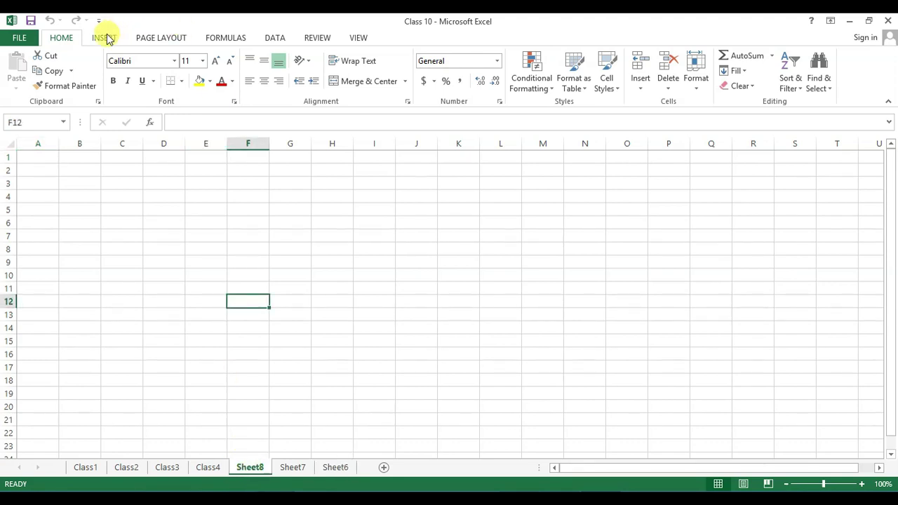
left_click(210, 465)
left_click(250, 467)
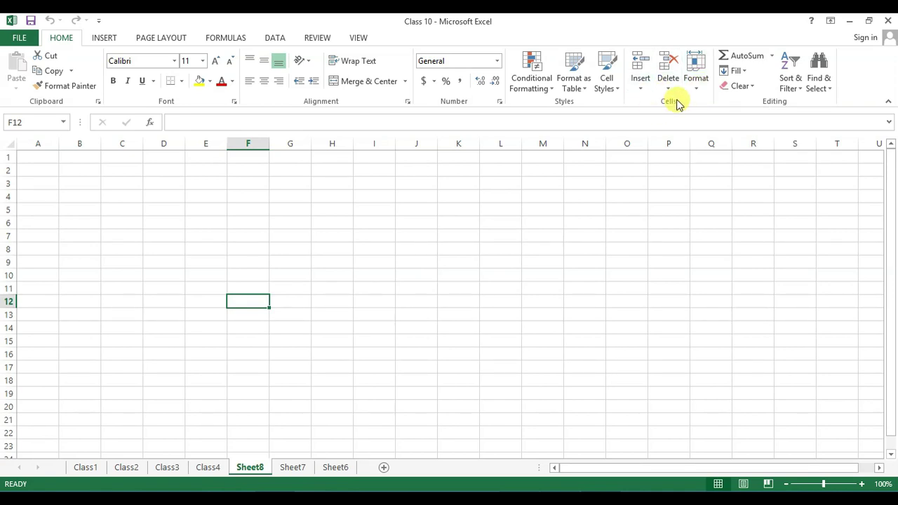
Rename the Sheet8 worksheet as Class5 with the Rename Sheet command and return to the cell grid.
left_click(700, 89)
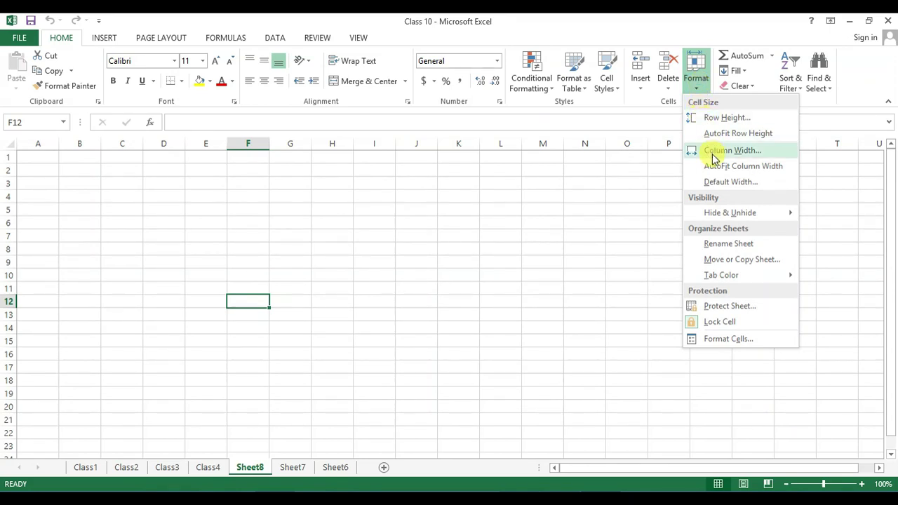
mouse_move(731, 213)
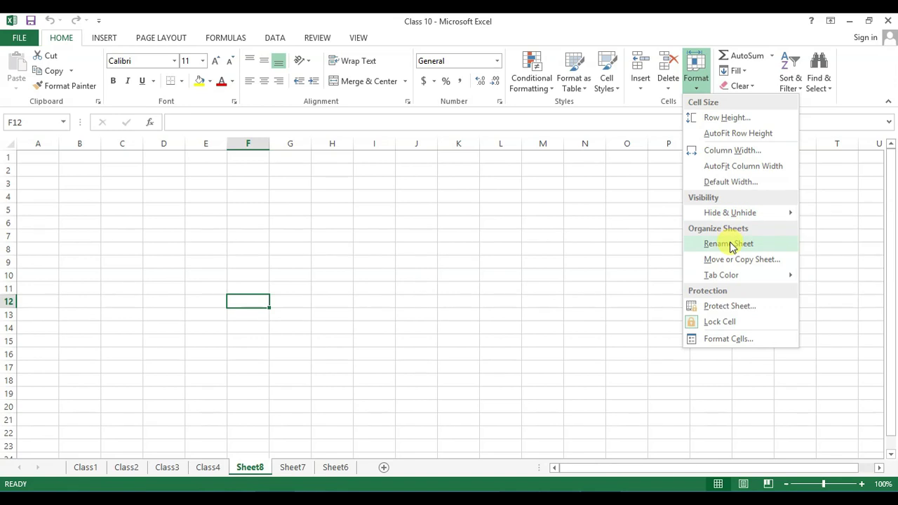
left_click(730, 244)
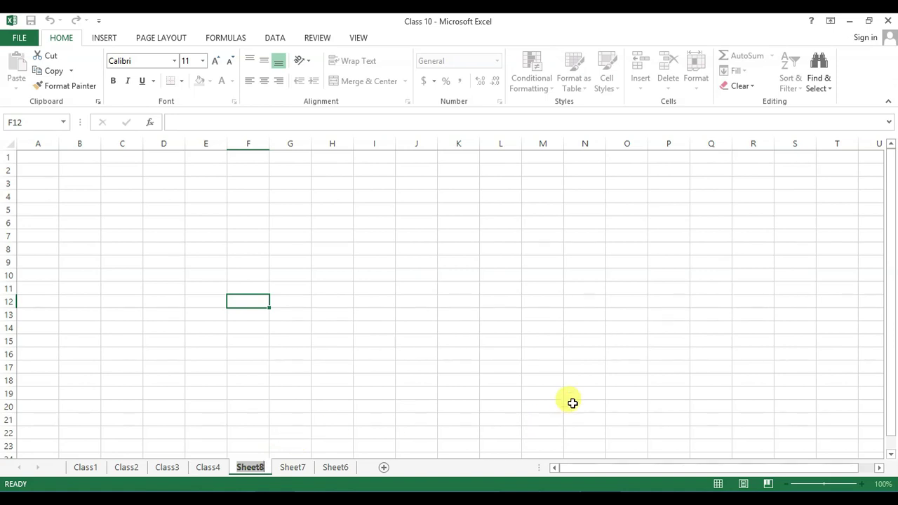
key("BackSpace")
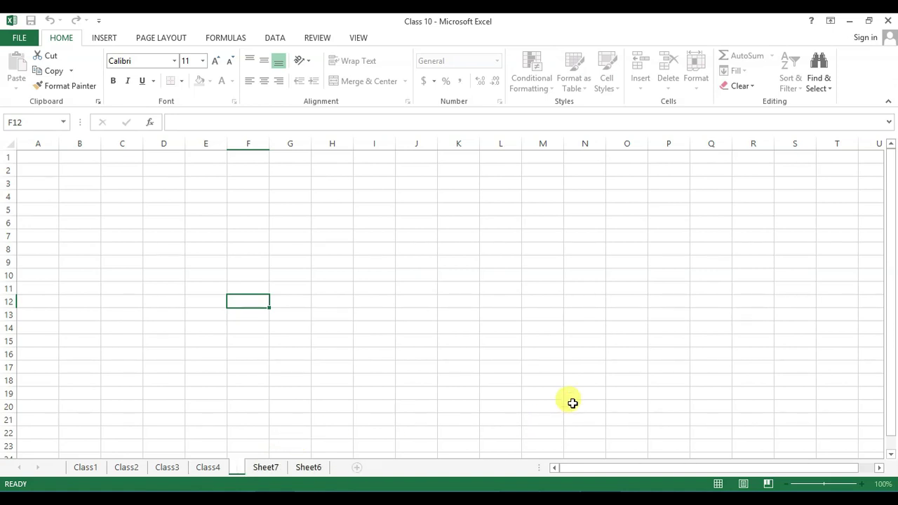
type("Class5")
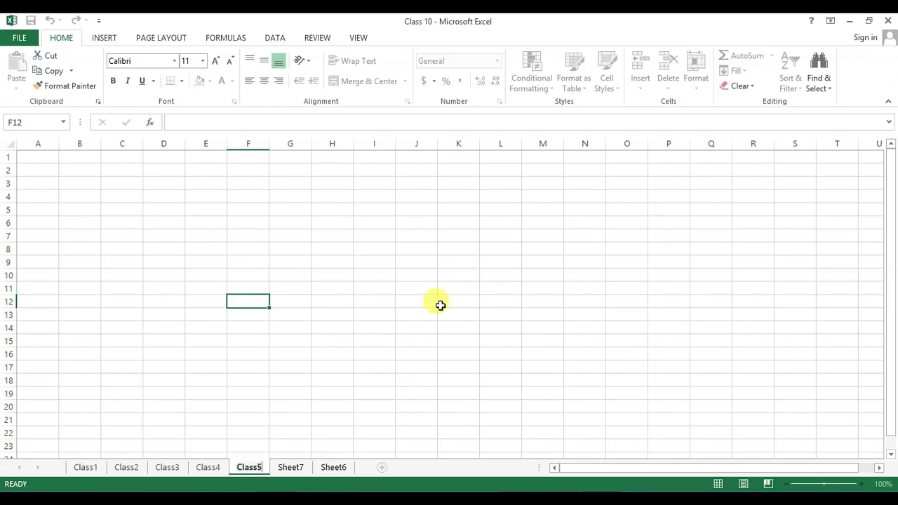
key("Return")
left_click(430, 404)
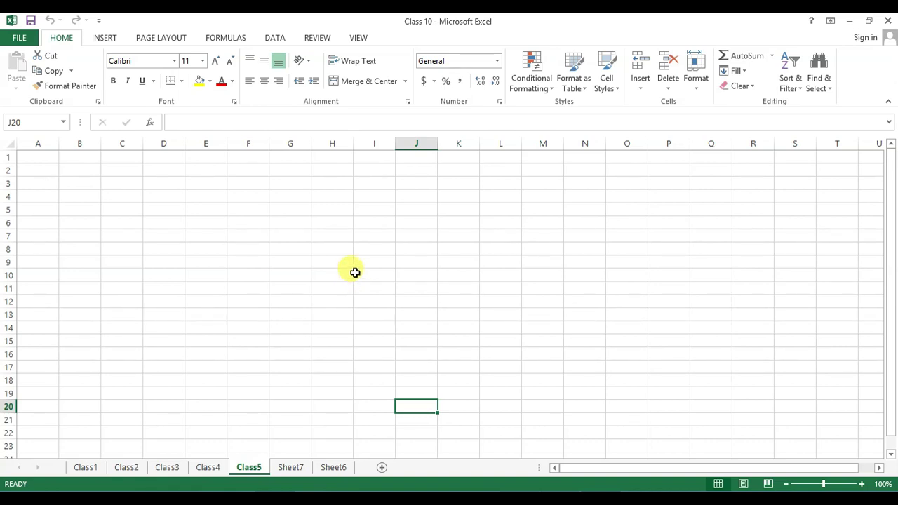
left_click(196, 232)
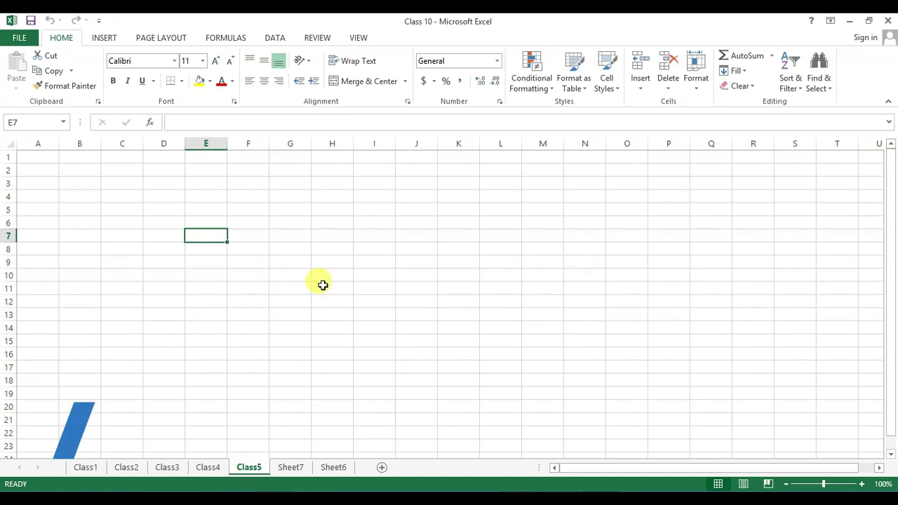
left_click(265, 218)
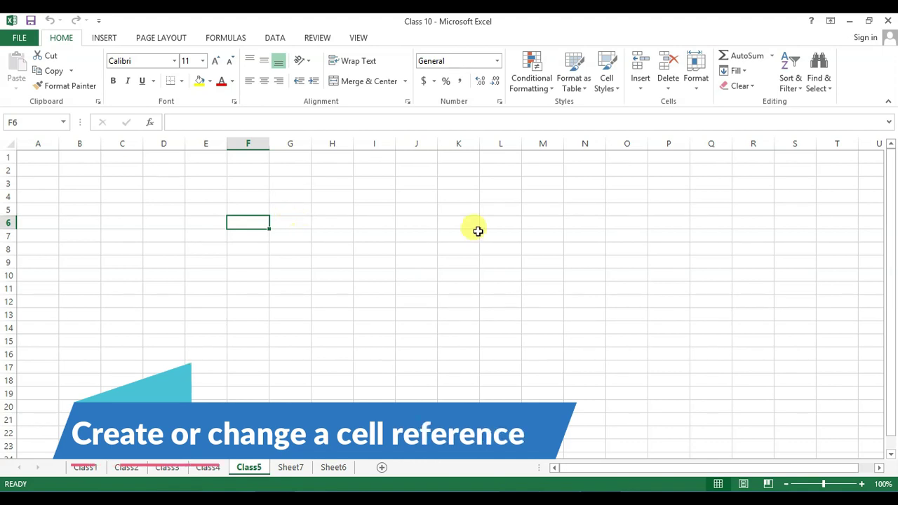
left_click(278, 220)
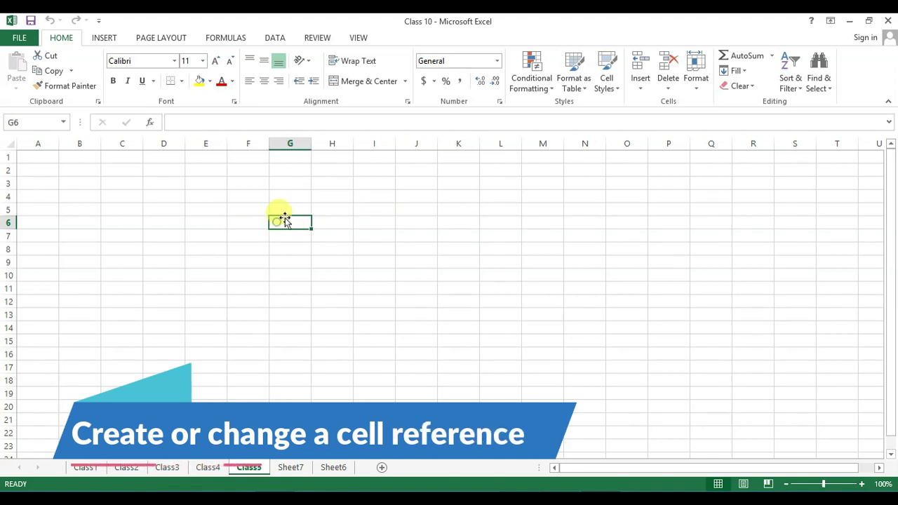
left_click(51, 160)
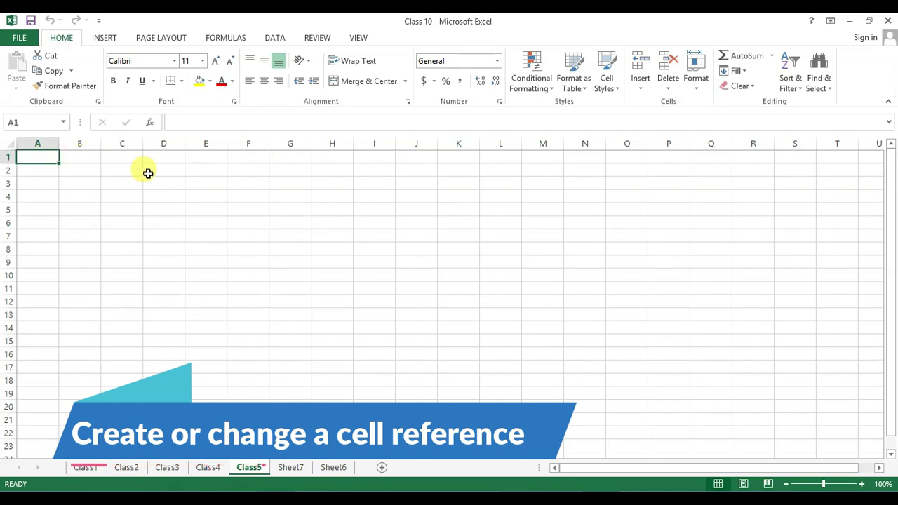
Enter 50 in cells B2 and C2 of the Class5 worksheet.
left_click(80, 168)
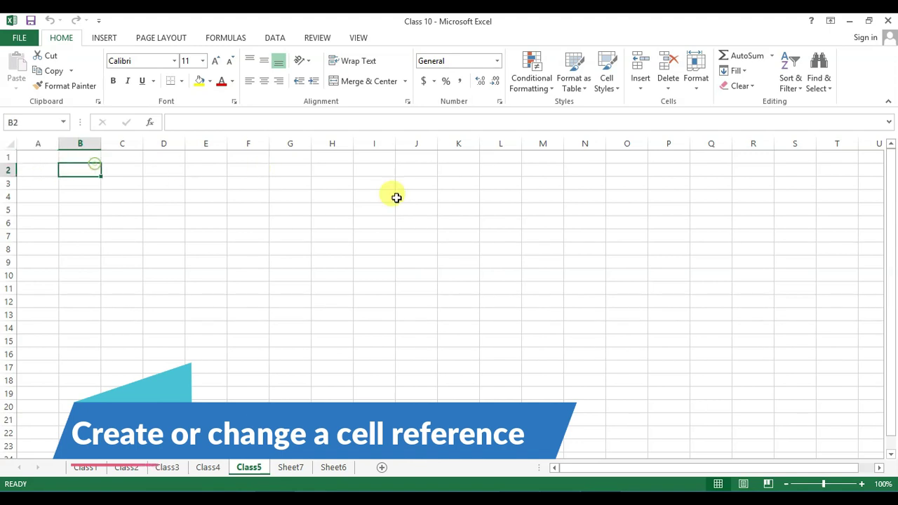
type("50")
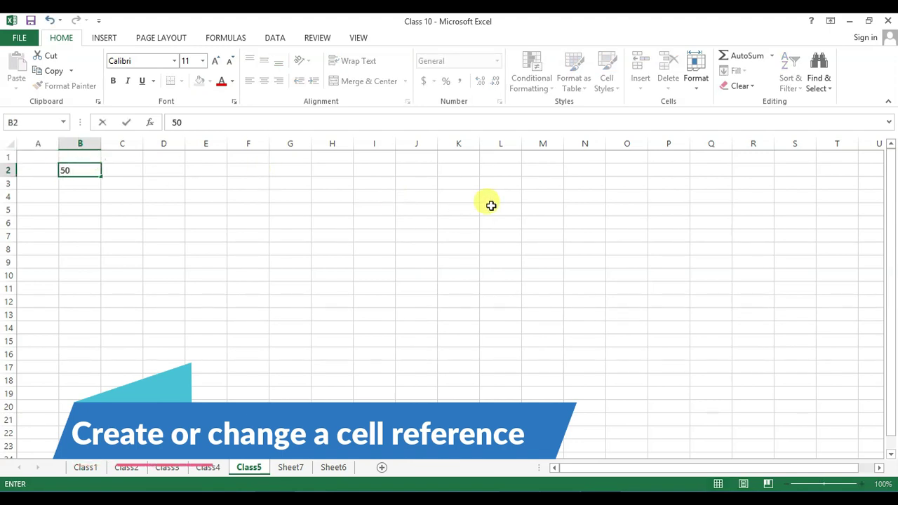
key("Tab")
type("50")
key("Return")
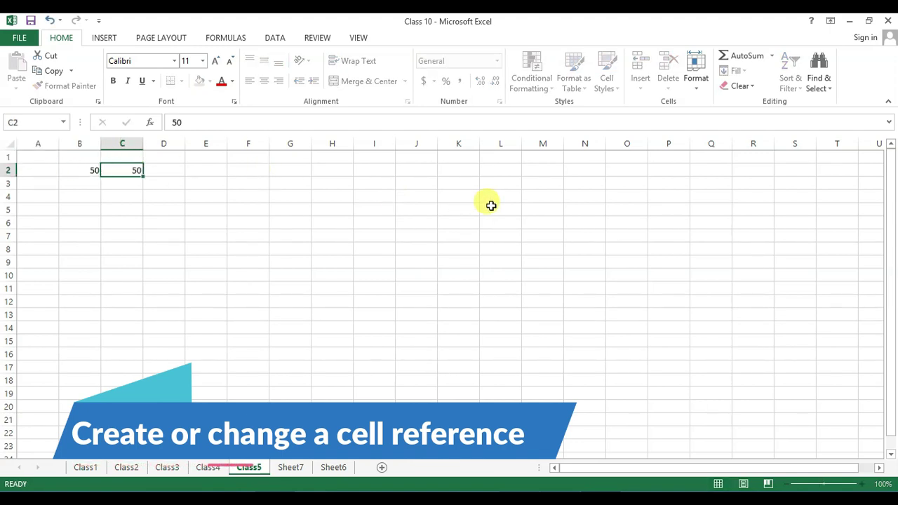
Enter the formula =sum(B2:C2) in cell B6 to add the two numbers.
left_click(82, 218)
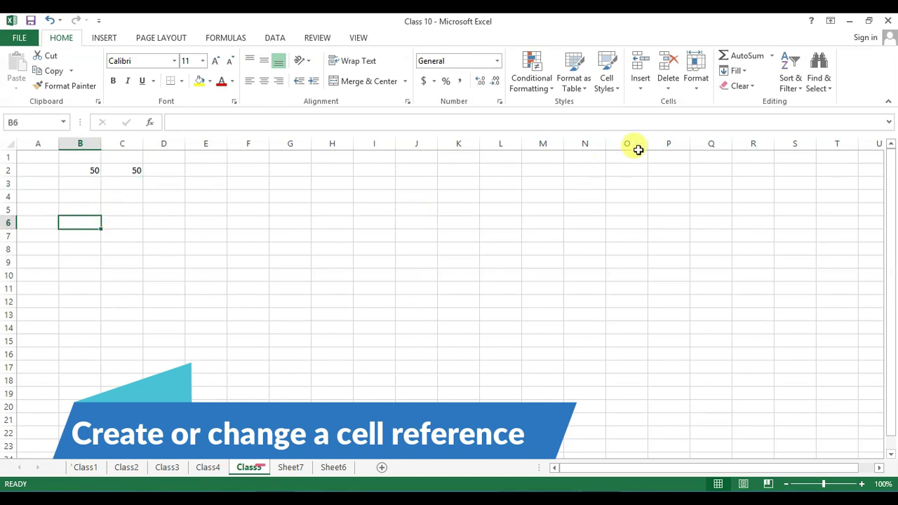
type("=")
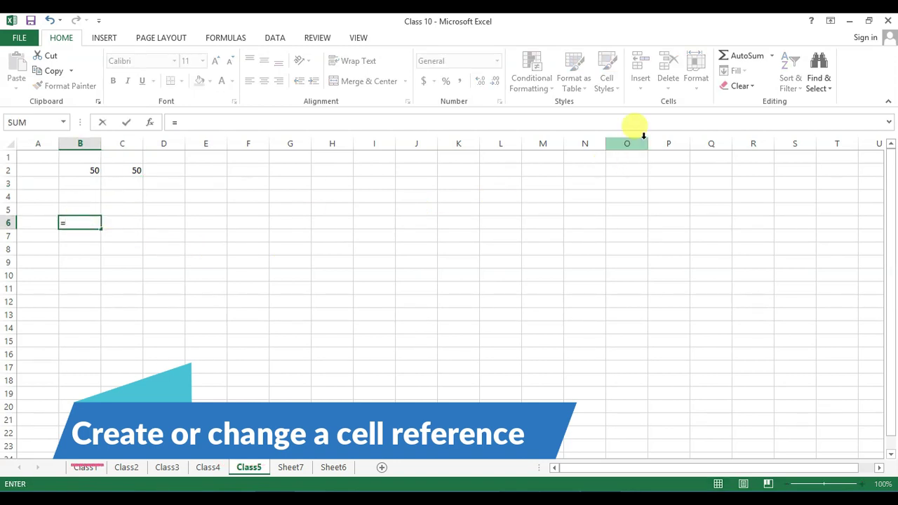
type("sum")
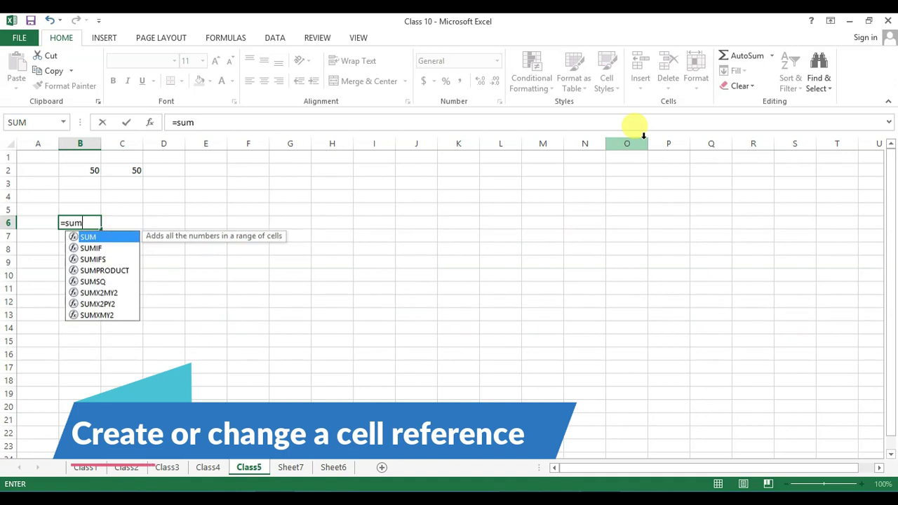
type("(")
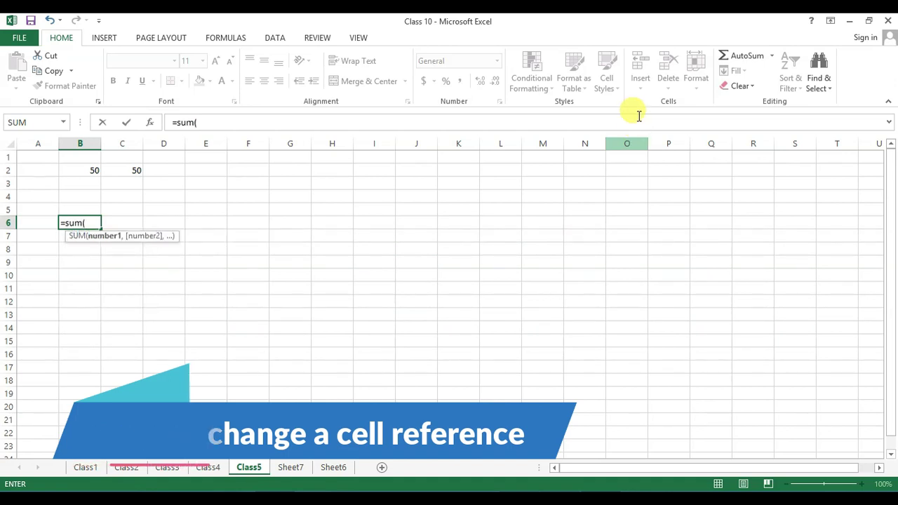
left_click_drag(89, 169, 137, 168)
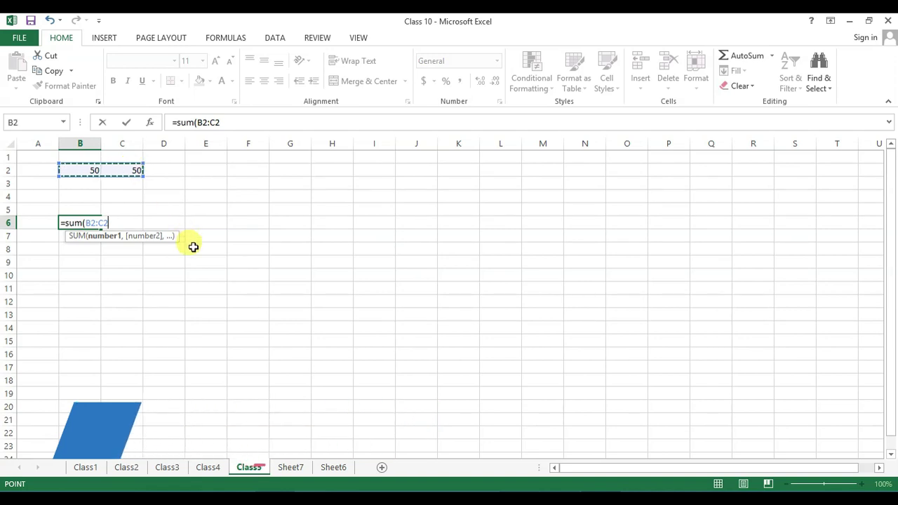
type(")")
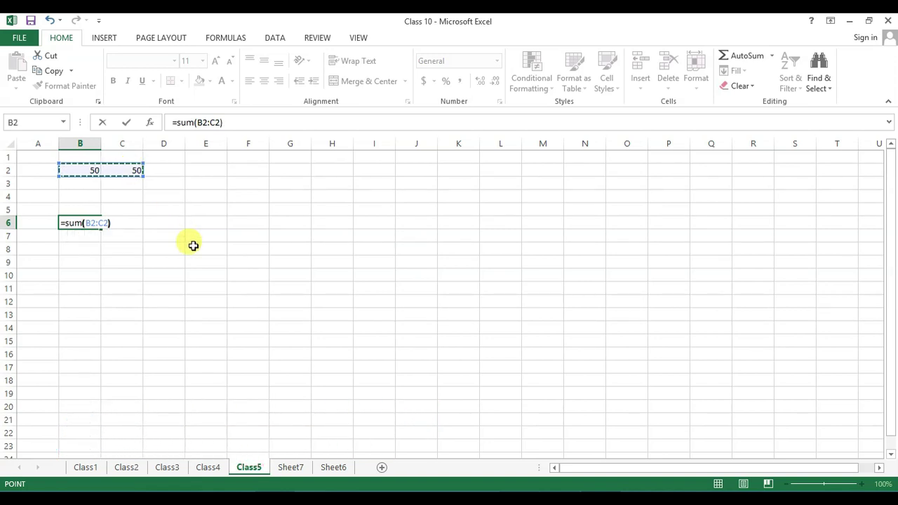
key("Return")
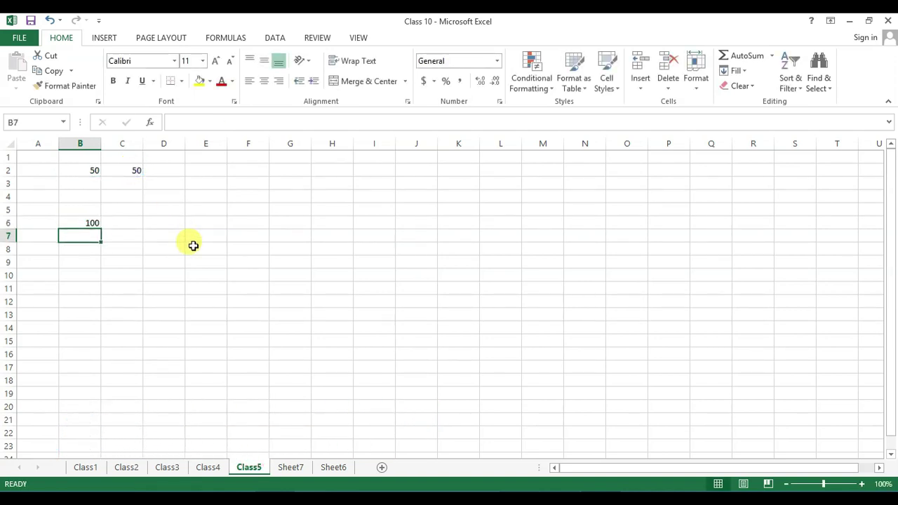
Review the sum in cell B6 against its referenced cells B2 and C2.
left_click(95, 170)
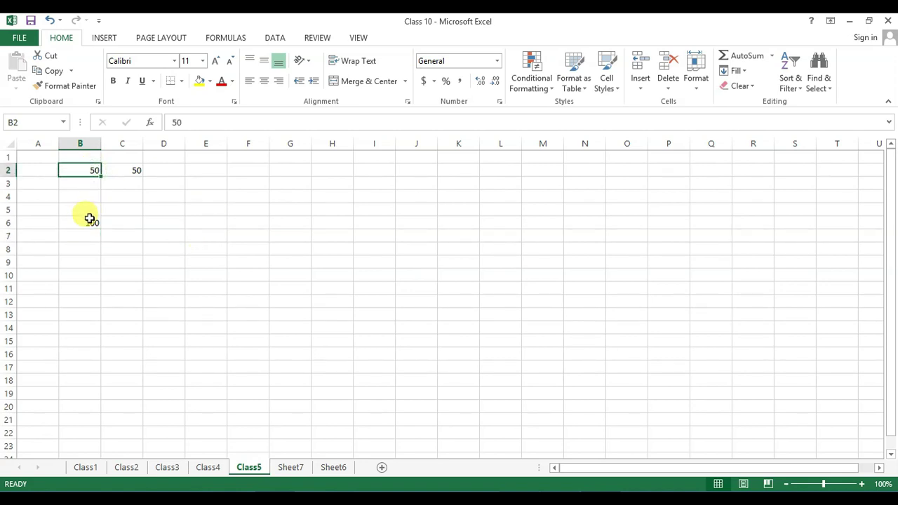
left_click(89, 219)
left_click_drag(97, 170, 131, 168)
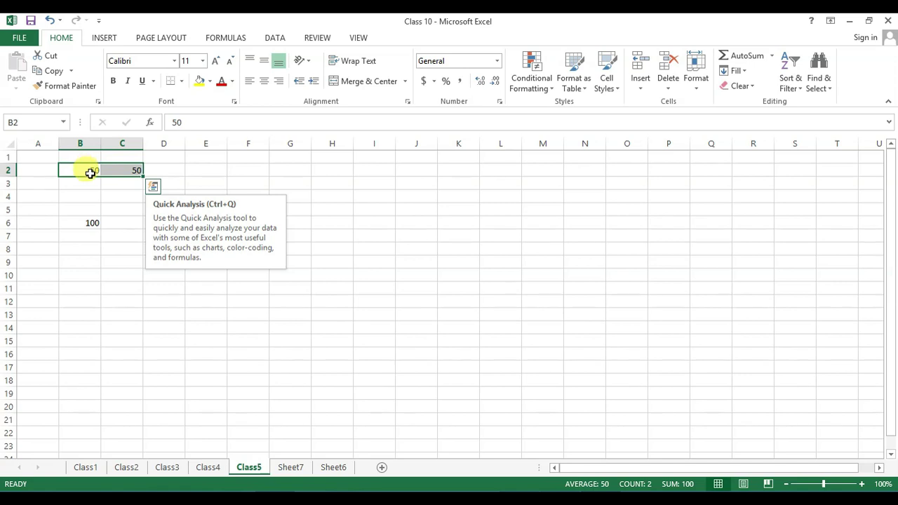
left_click(90, 194)
left_click(101, 168)
left_click_drag(101, 169, 124, 169)
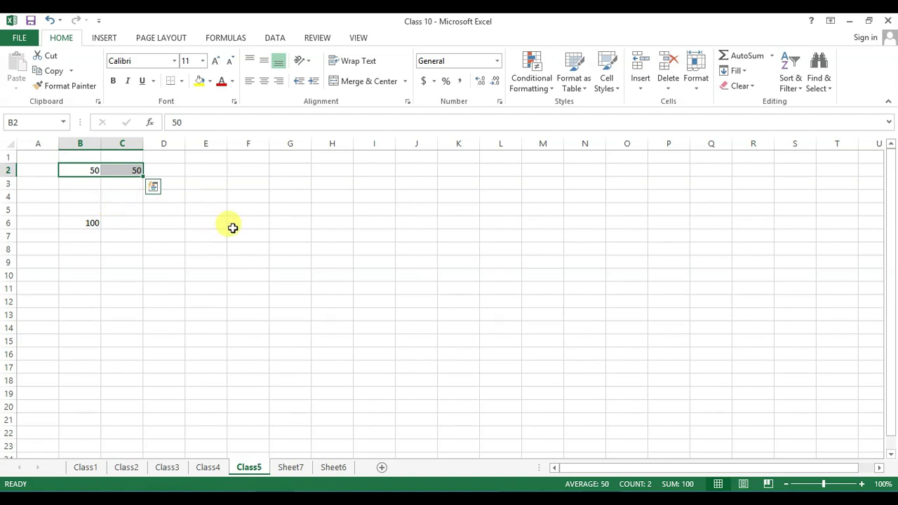
left_click(251, 183)
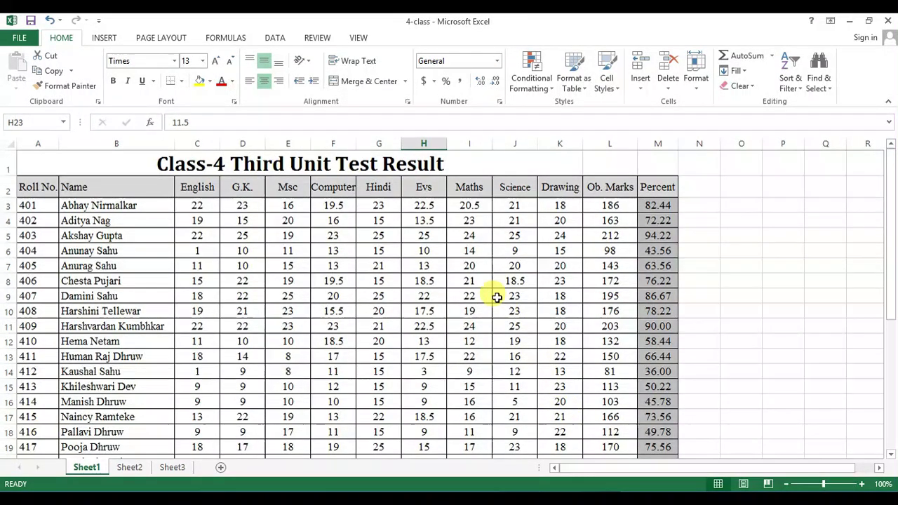
In the 4-class workbook, inspect the Ob. Marks formula in L3 and select its referenced range C3:K3.
left_click(452, 251)
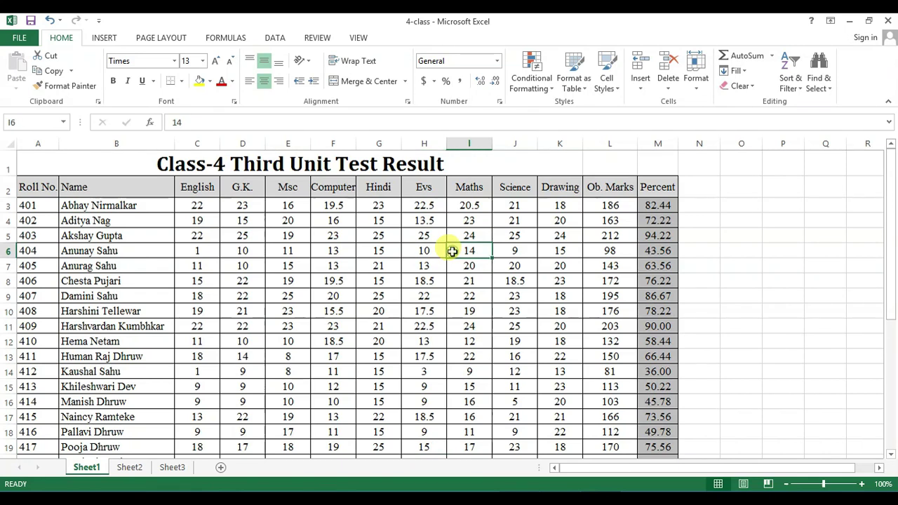
left_click(609, 205)
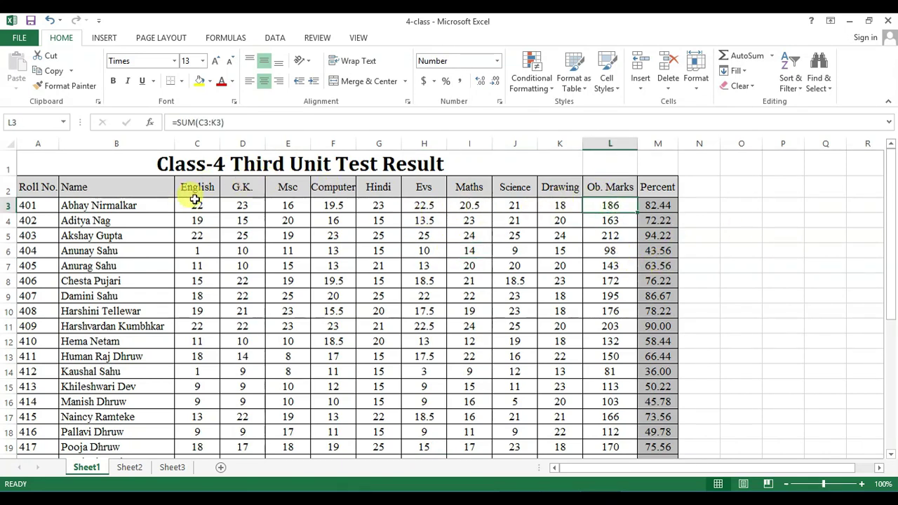
left_click(194, 205)
left_click_drag(194, 205, 557, 203)
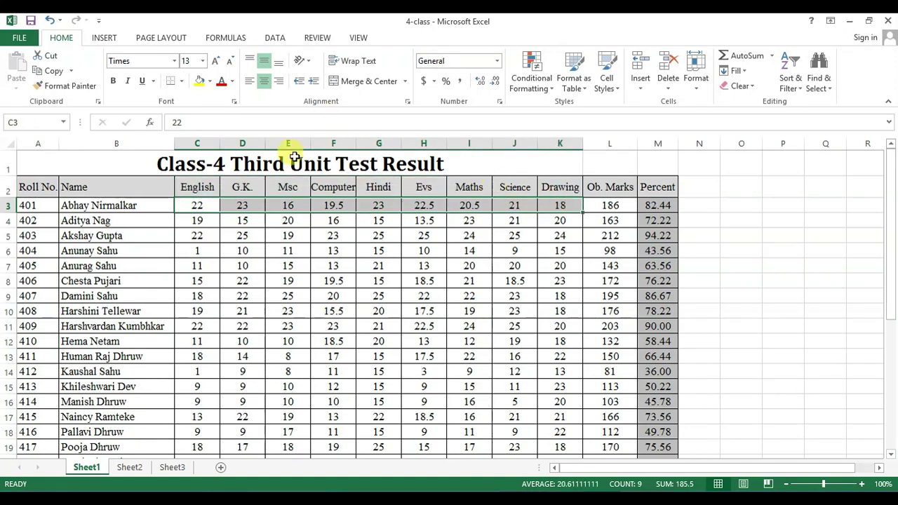
Go over the result sheet's title and its subject headings from English to Evs.
left_click(242, 167)
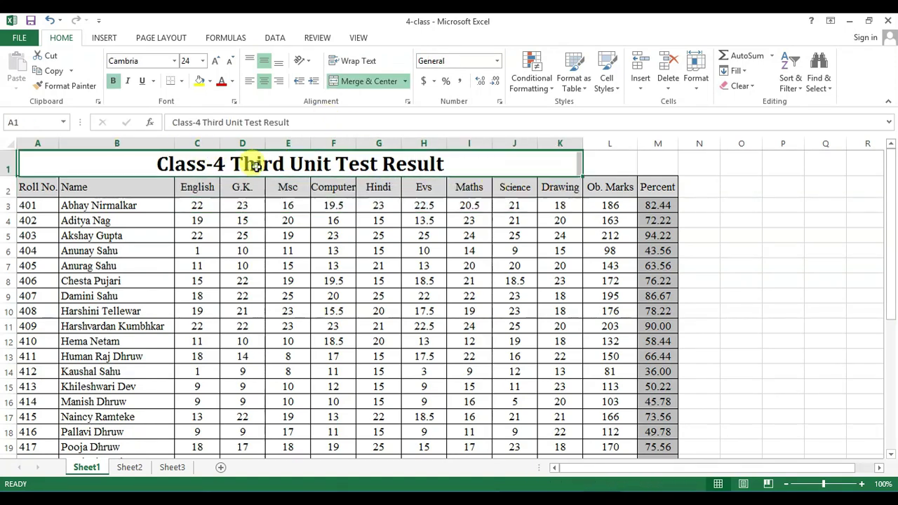
left_click(208, 187)
left_click(240, 187)
left_click(296, 185)
left_click(348, 184)
left_click(378, 185)
left_click(418, 184)
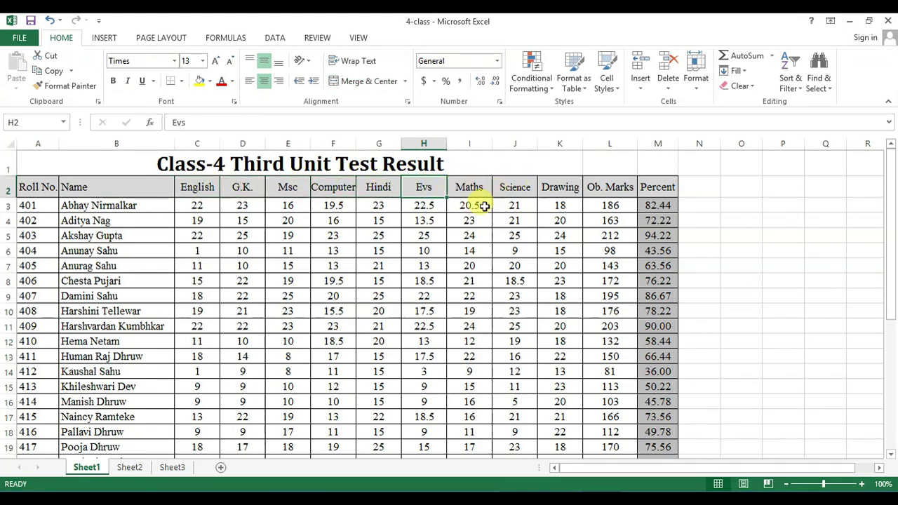
Highlight the first student's marks from English to Drawing in C3:K3, and select the English mark in C3.
left_click_drag(195, 206, 558, 203)
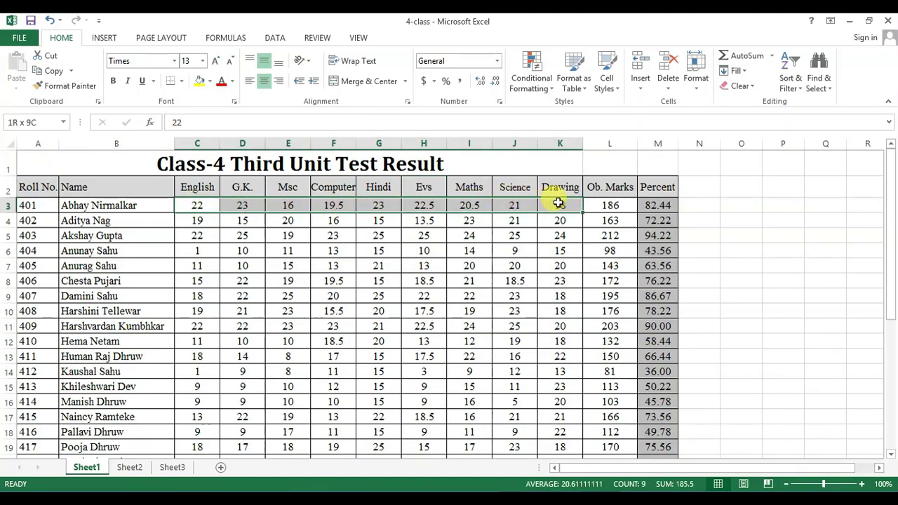
left_click_drag(561, 202, 562, 203)
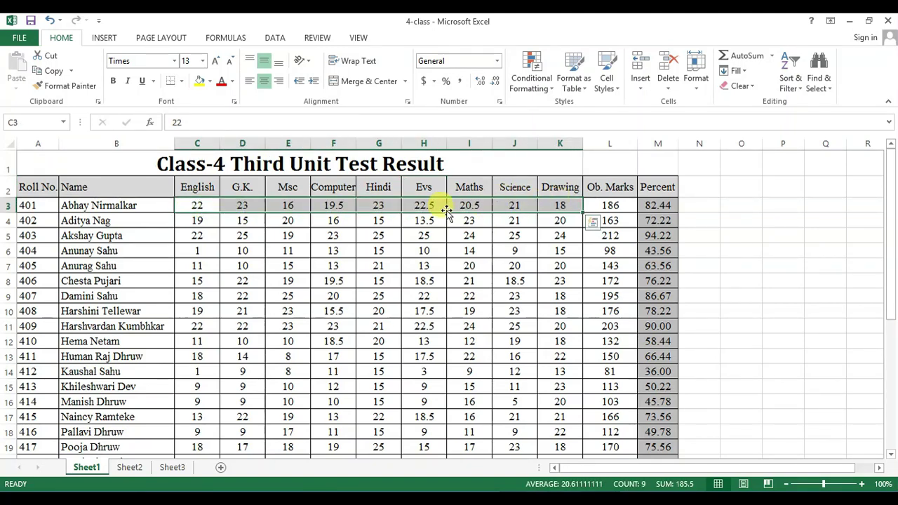
left_click(200, 203)
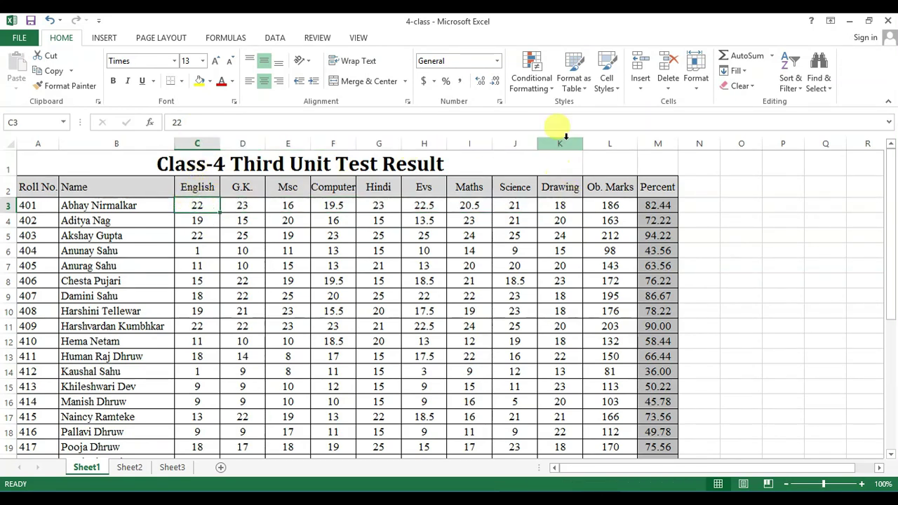
Go over the Drawing mark in K3, and the name and English, Hindi and Computer marks of roll number 403 in row 5.
left_click(559, 204)
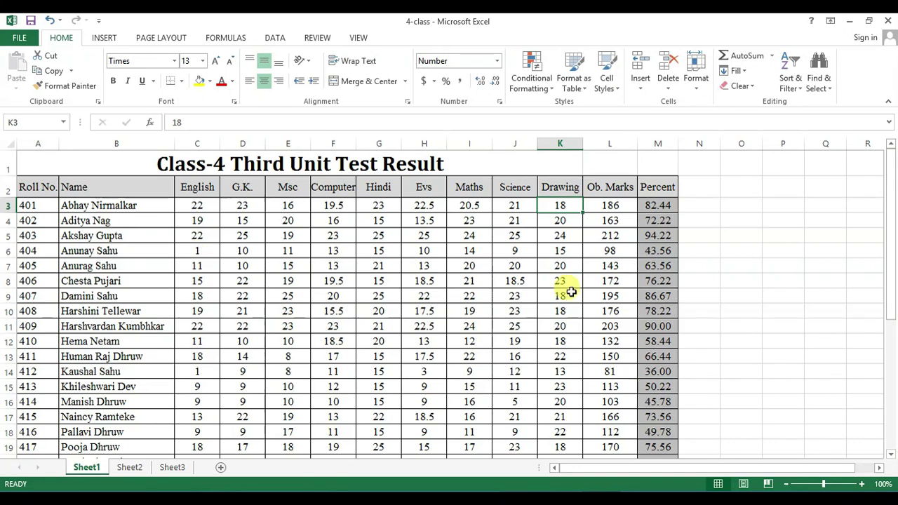
left_click(786, 355)
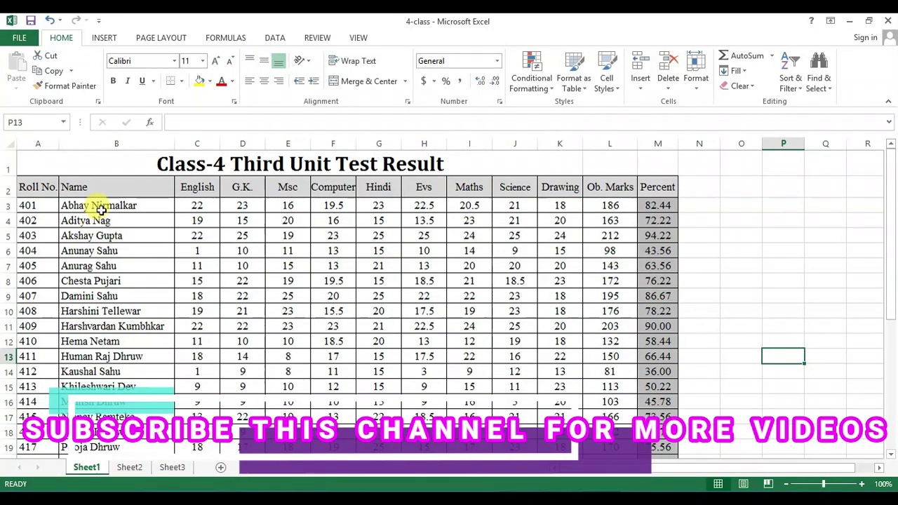
left_click(95, 237)
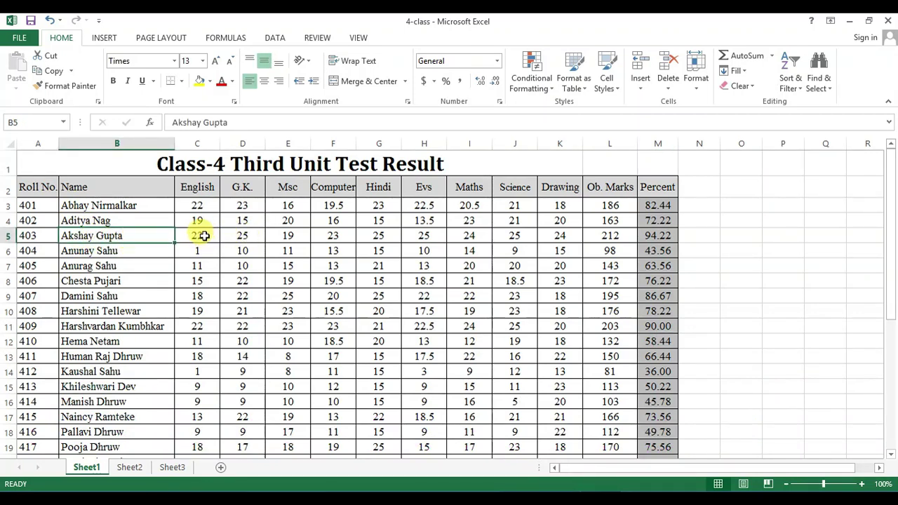
left_click(204, 235)
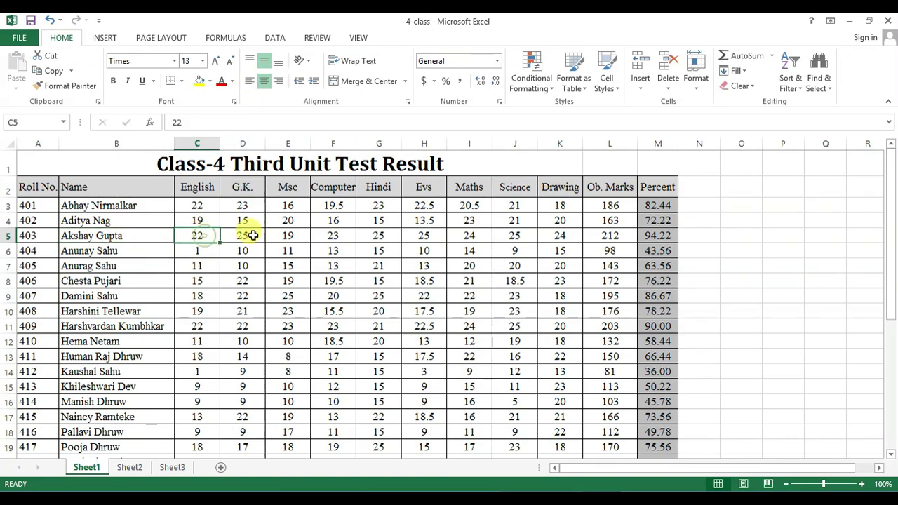
left_click(385, 237)
left_click(209, 235)
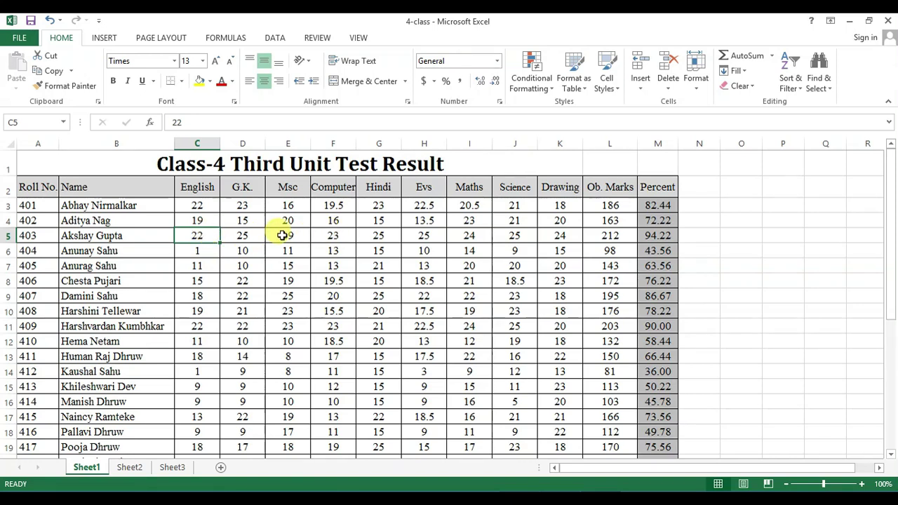
left_click(333, 235)
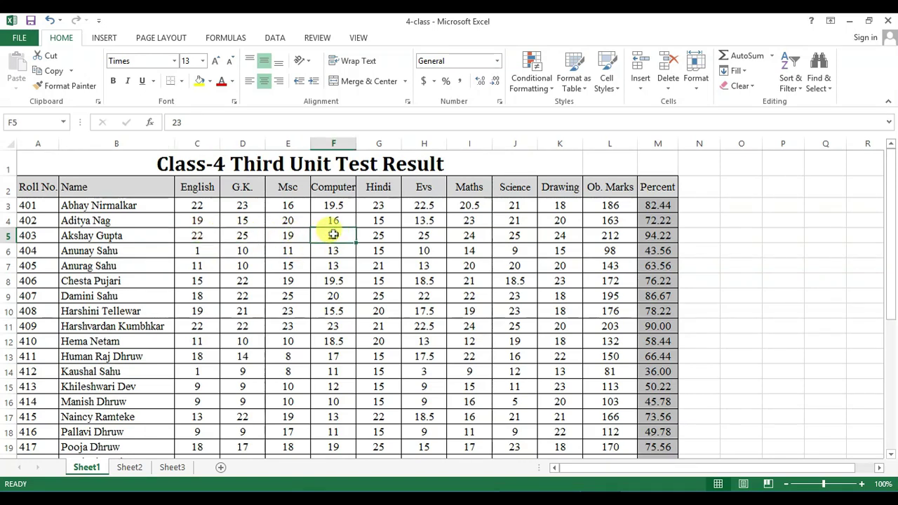
left_click(754, 327)
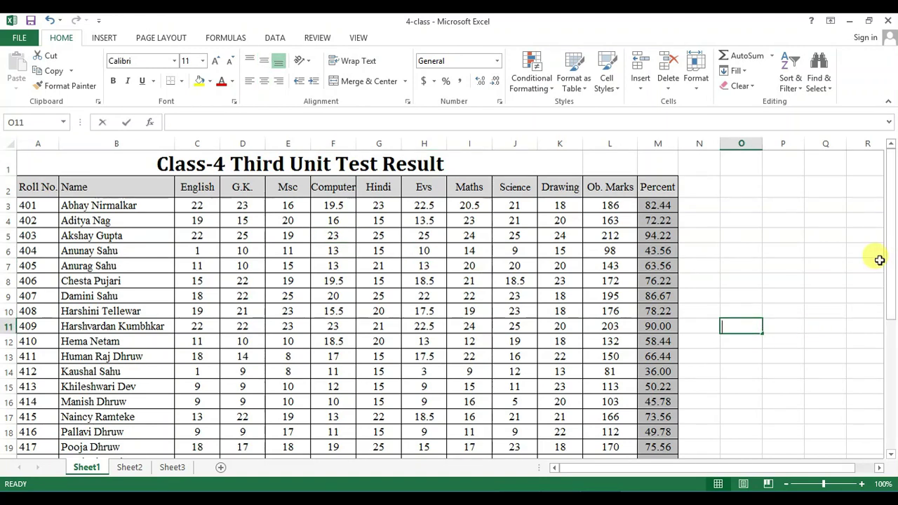
type("=su")
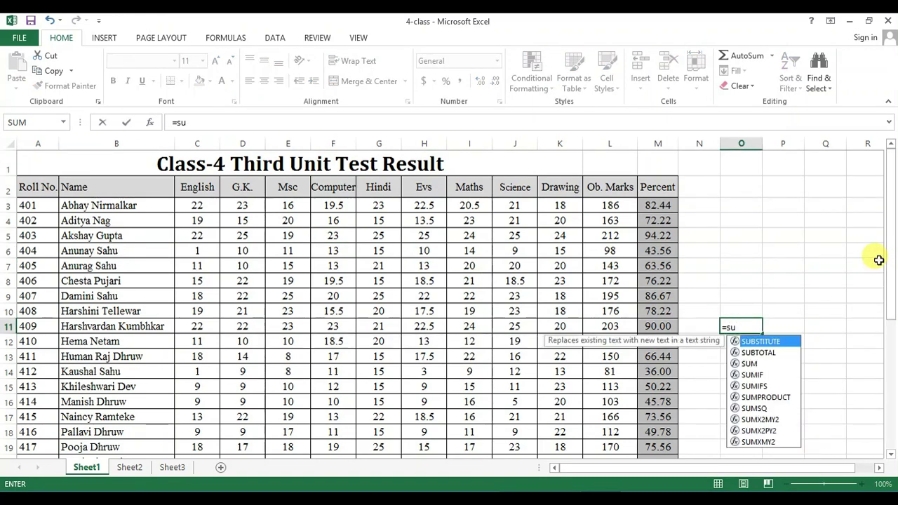
type("m")
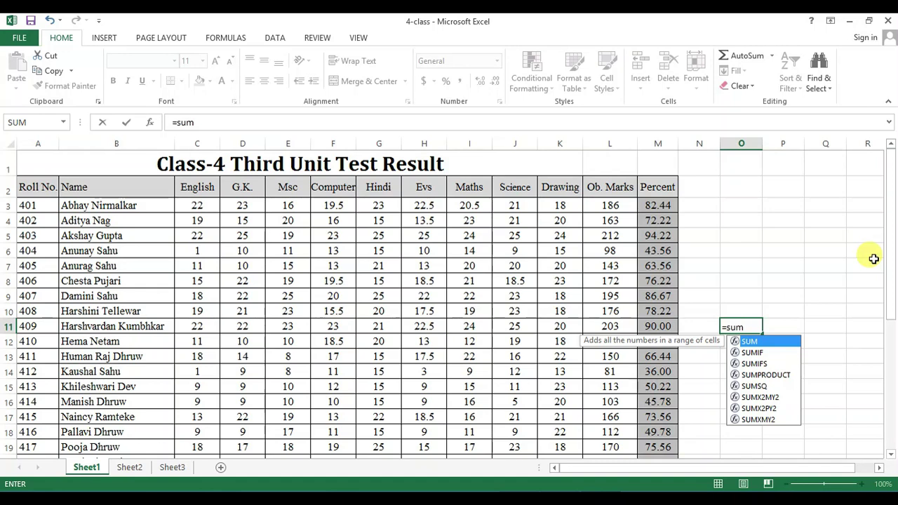
type("(")
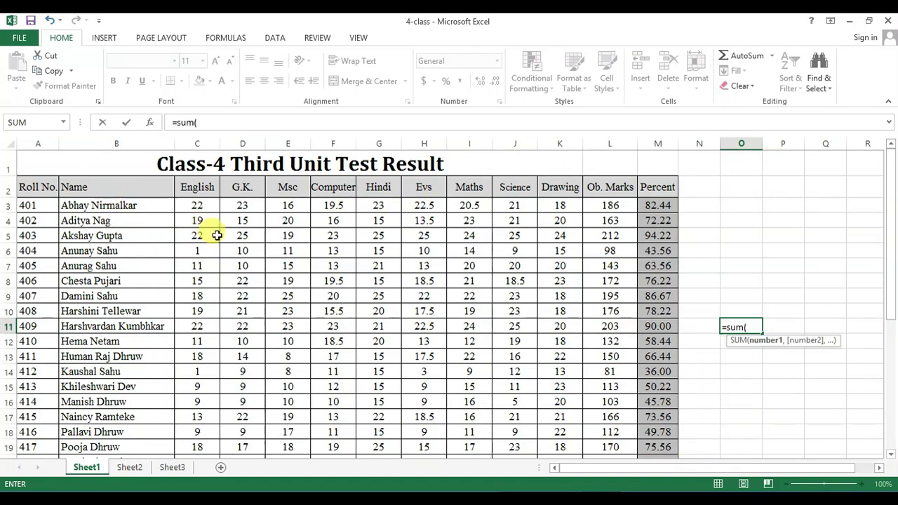
left_click_drag(197, 207, 575, 205)
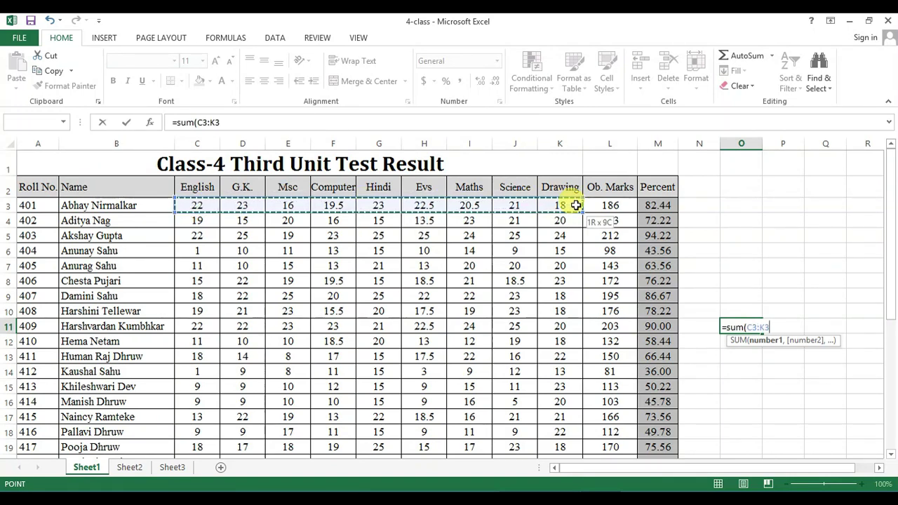
left_click_drag(576, 205, 575, 205)
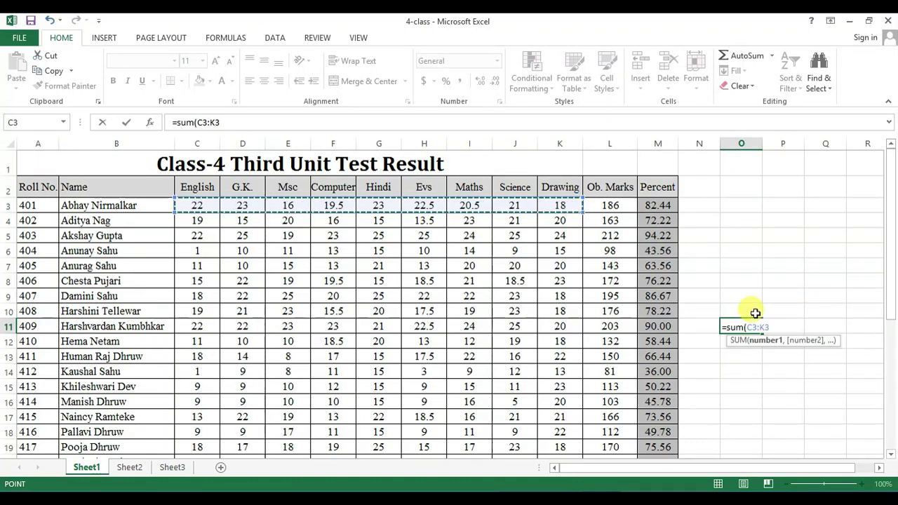
key("ctrl+1")
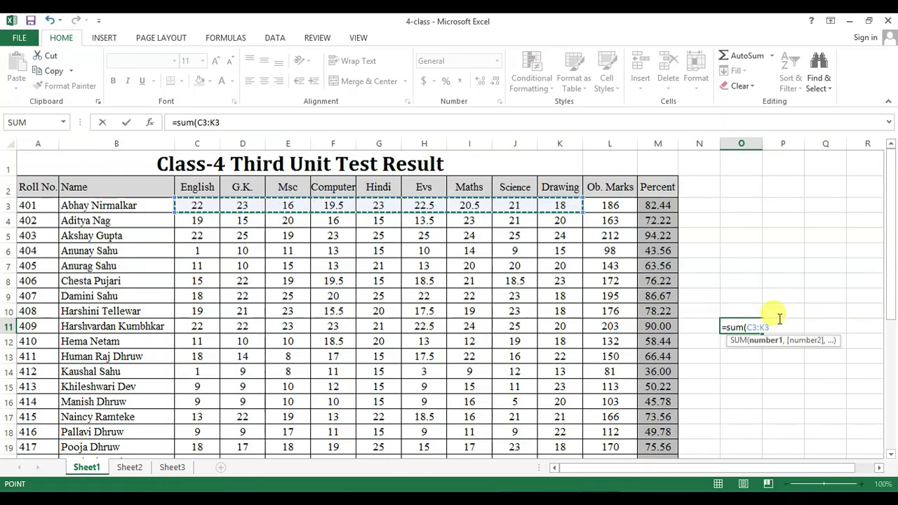
key("Escape")
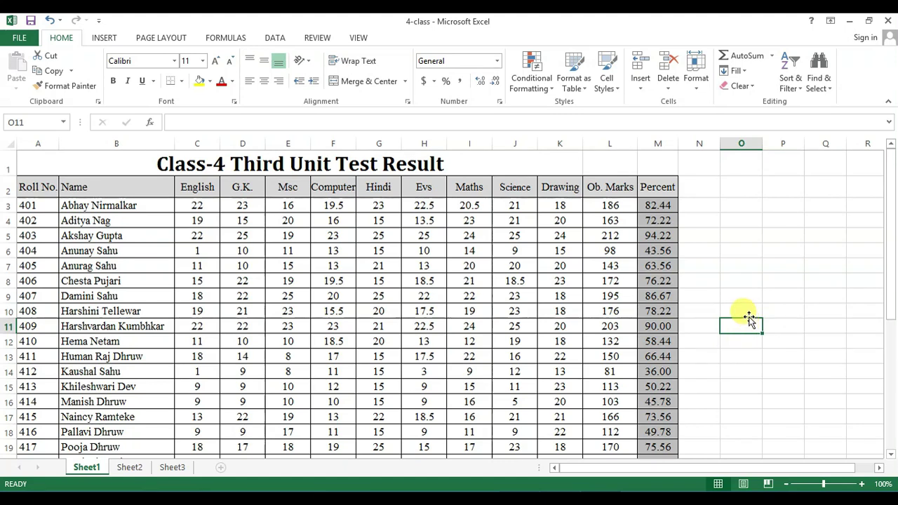
Enter the formula =SUM(C5,G5) in cell O11 to add the English and Hindi marks of roll number 403.
type("=")
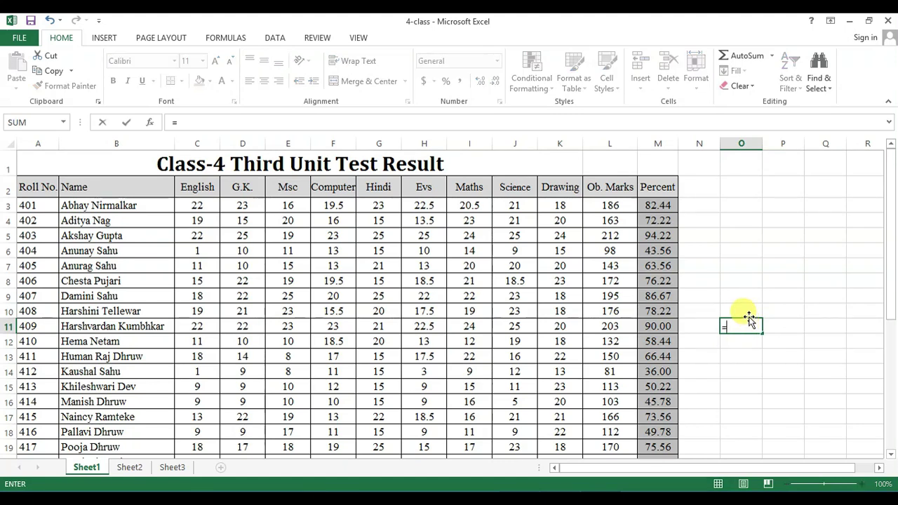
type("sm")
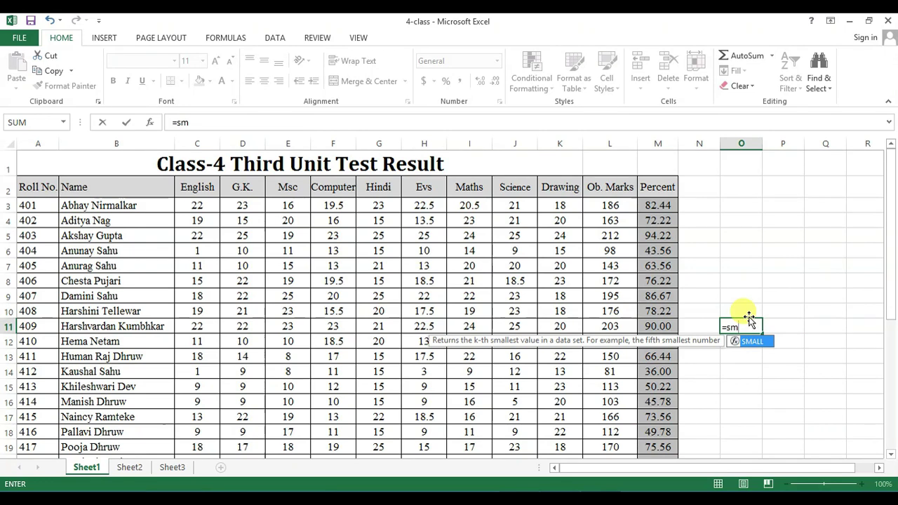
key("BackSpace")
type("su")
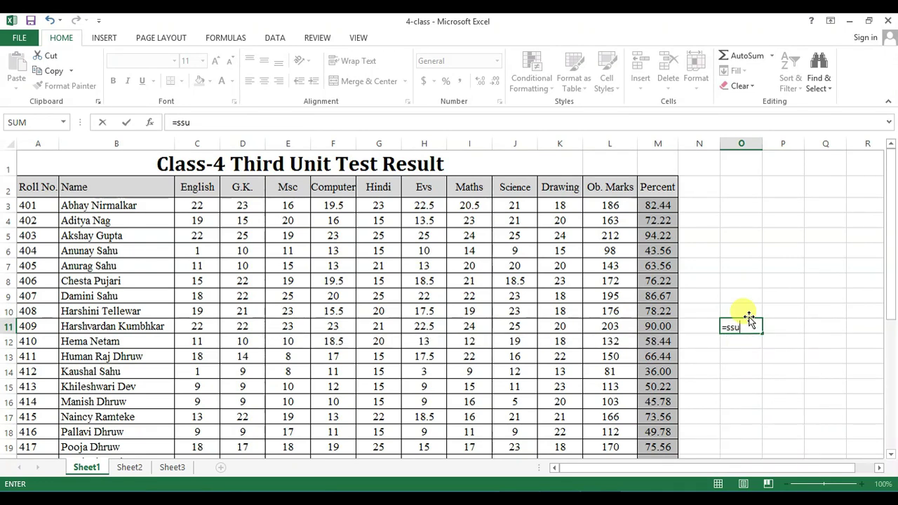
key("BackSpace")
key("BackSpace")
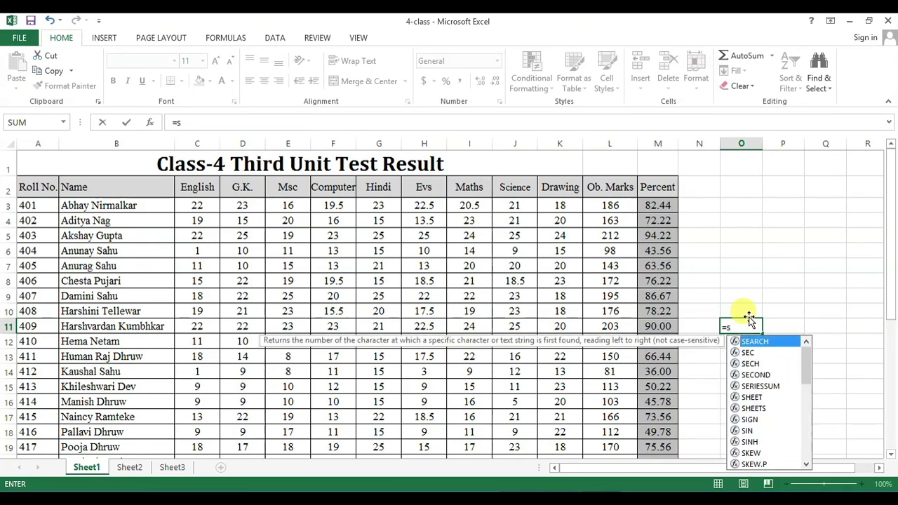
type("um")
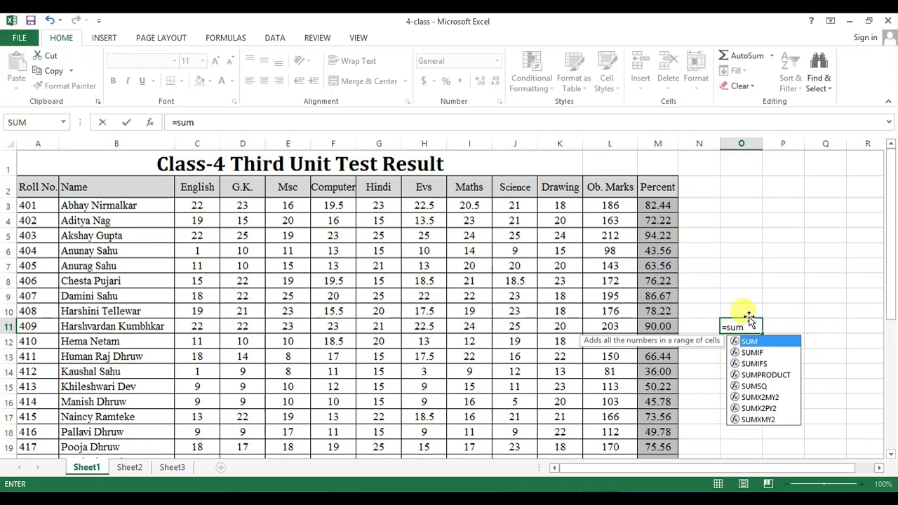
type("(")
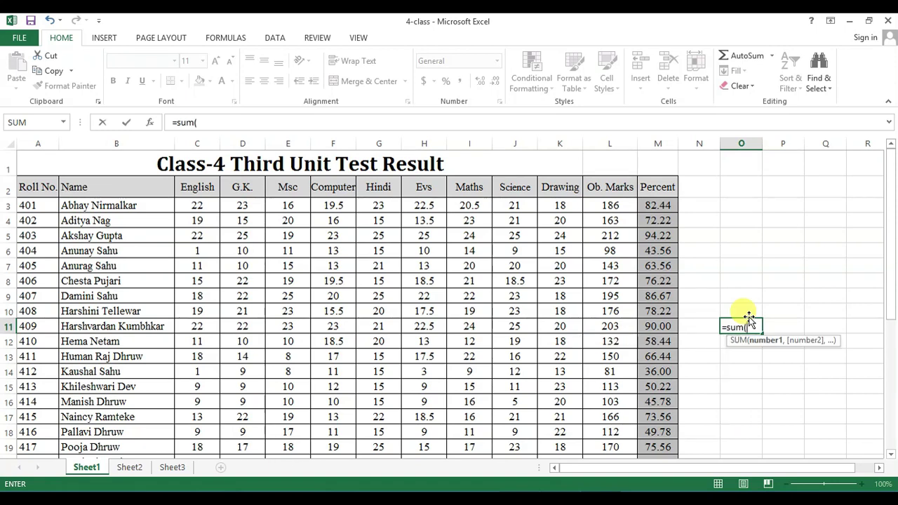
left_click(199, 238)
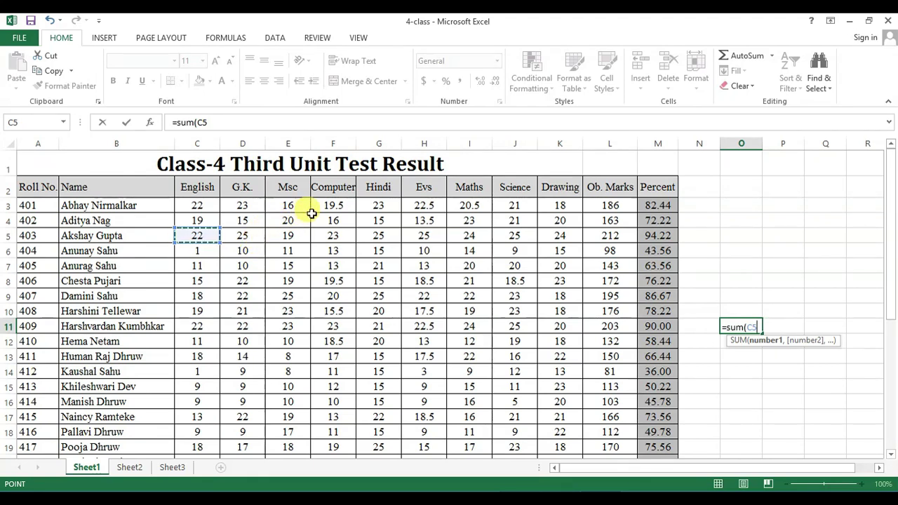
type(",")
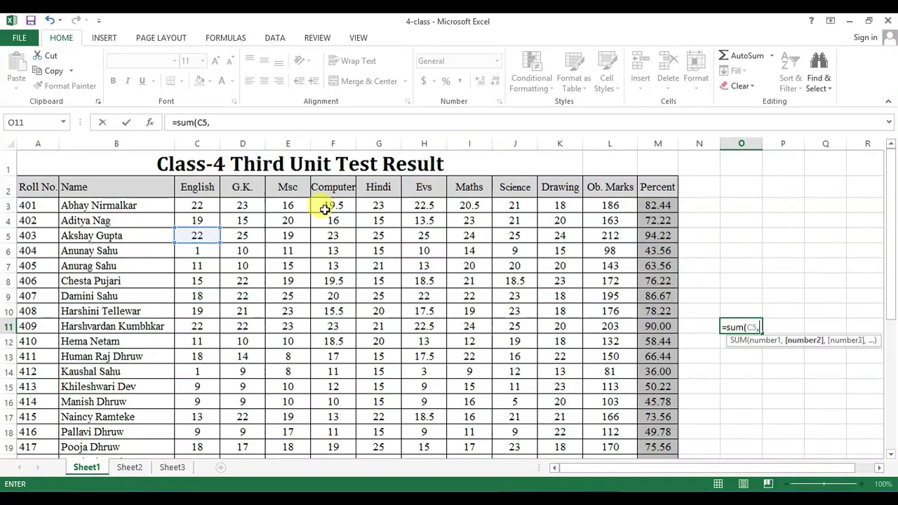
left_click(383, 236)
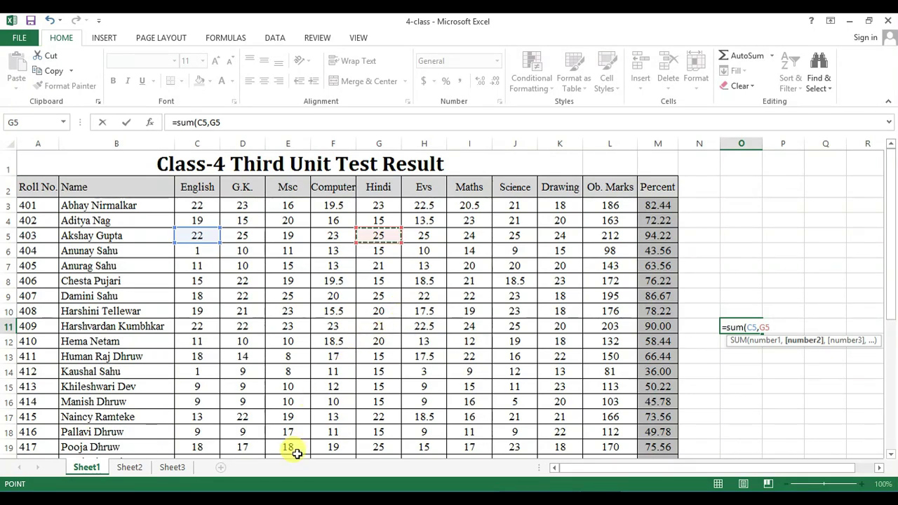
type(")")
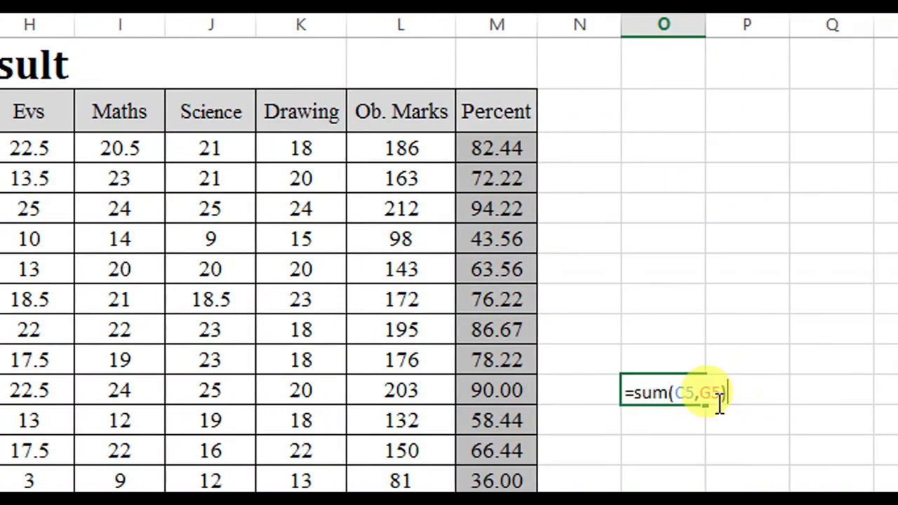
key("Return")
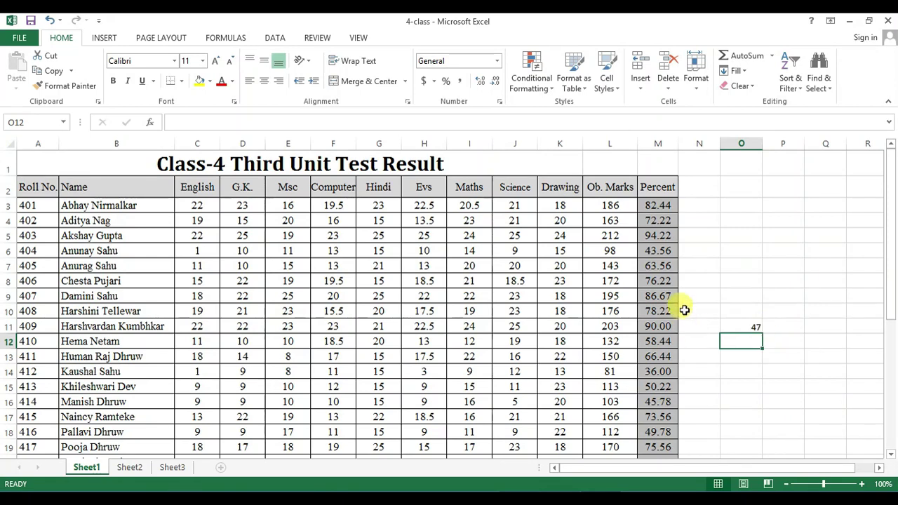
Review the SUM formula in O11 against the contiguous marks in C3:J3 and the single mark in C6.
left_click(742, 328)
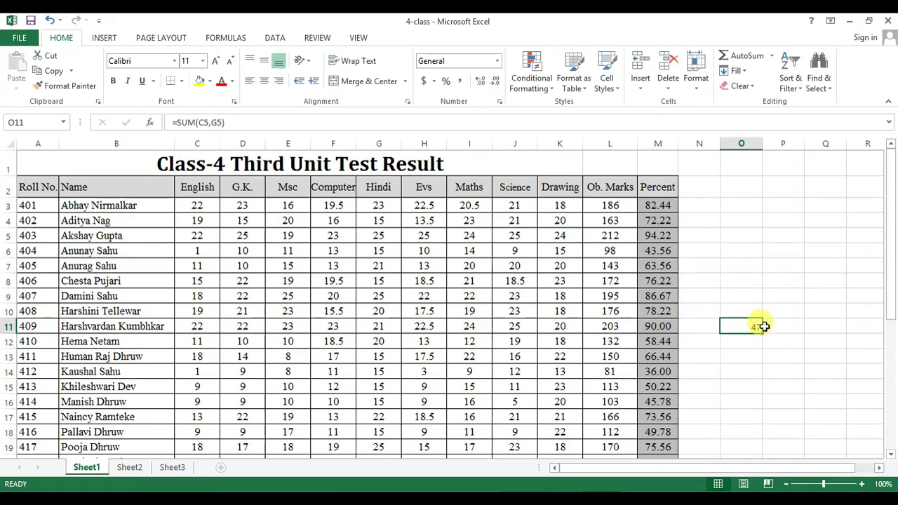
left_click_drag(210, 207, 517, 210)
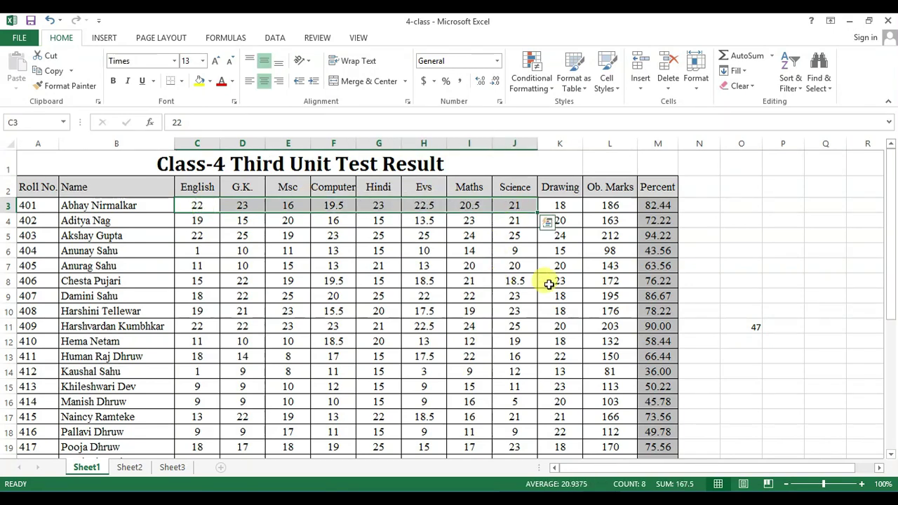
left_click(756, 326)
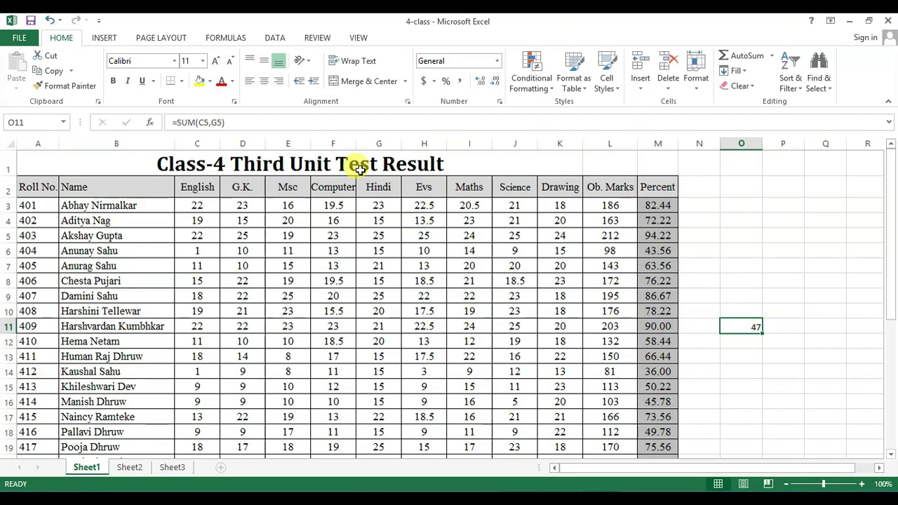
left_click(205, 251)
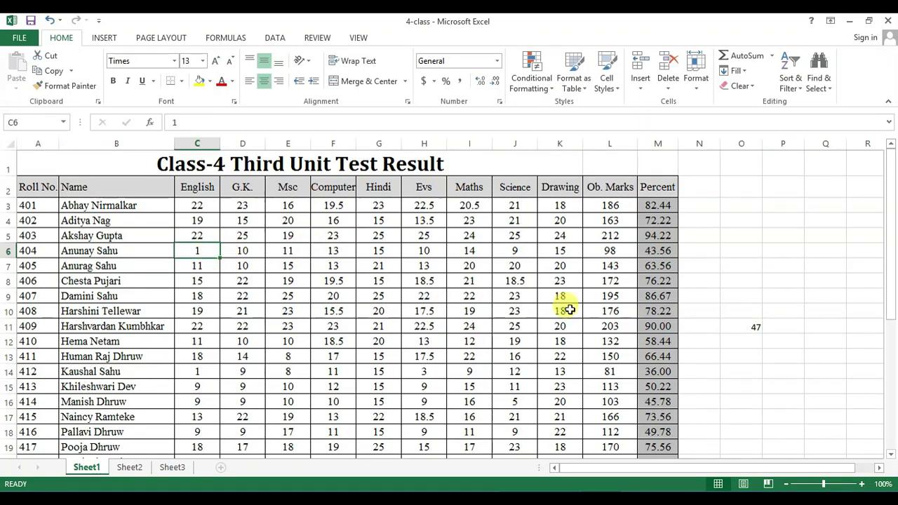
Extend the formula in O11 with the Evs and Msc marks so it reads =SUM(C5,G5,H5,E5).
left_click(758, 325)
double_click(758, 326)
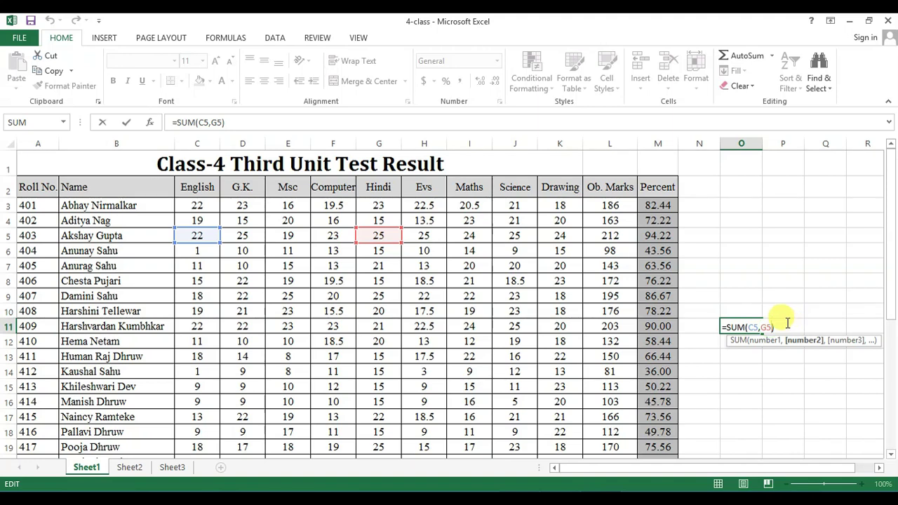
type(",")
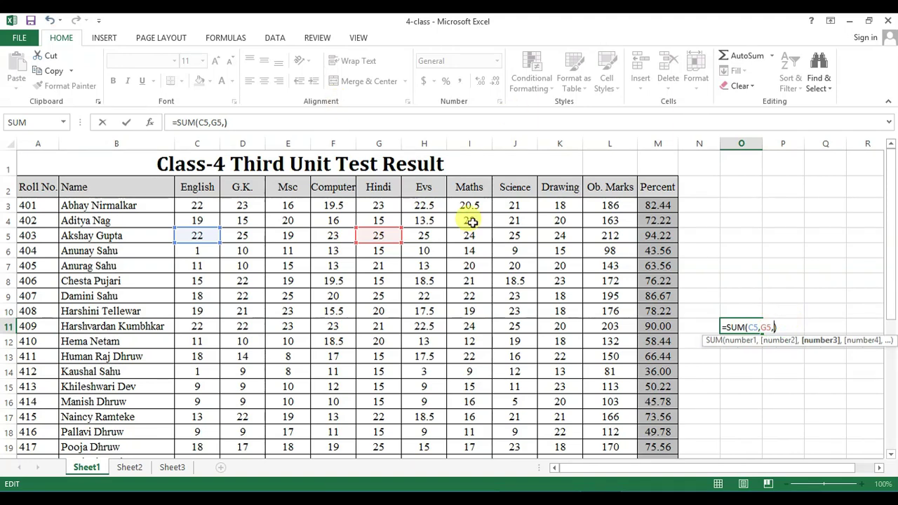
left_click(426, 234)
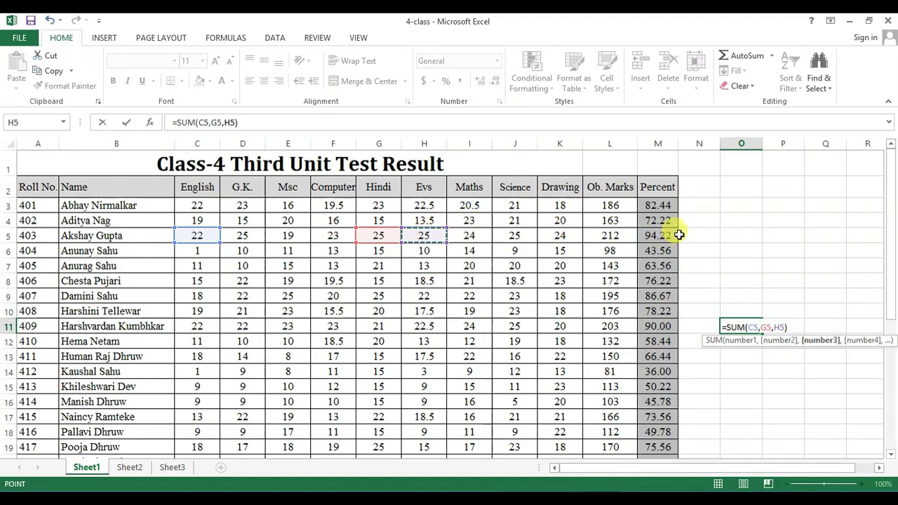
type(",")
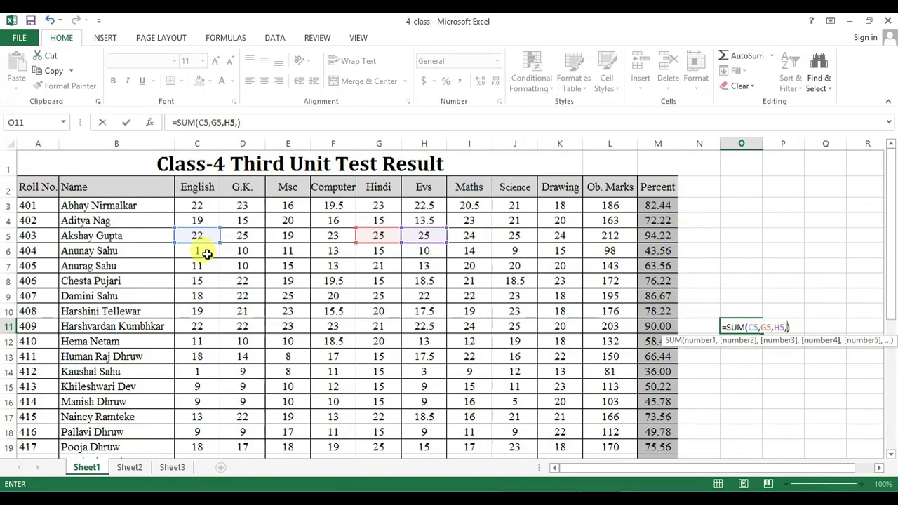
left_click(287, 238)
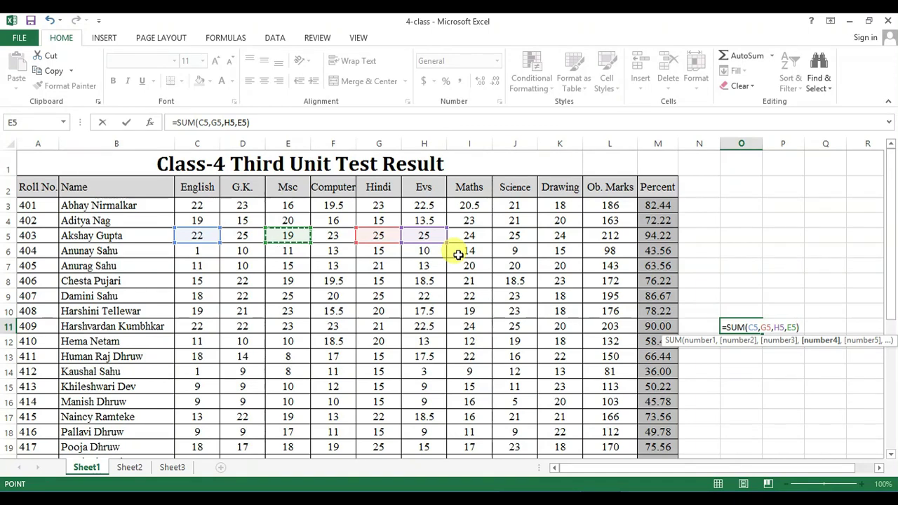
key("Return")
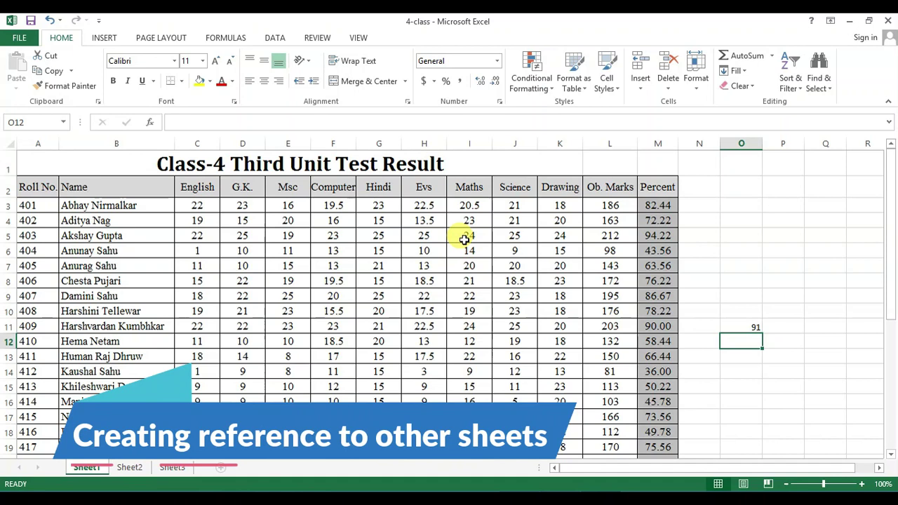
Enter the formula =SUM(Sheet1!C5:K5) in cell D4 of Sheet2 to total the row 5 marks from Sheet1.
left_click(128, 476)
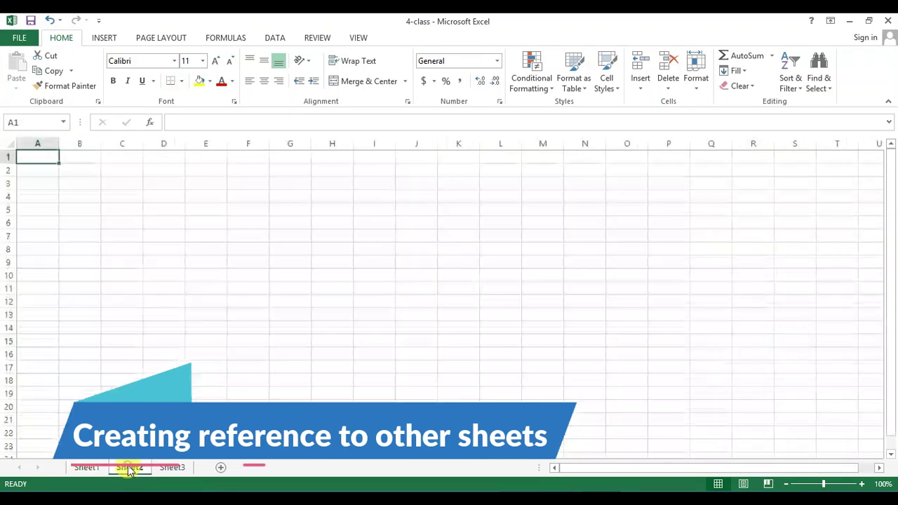
left_click(176, 198)
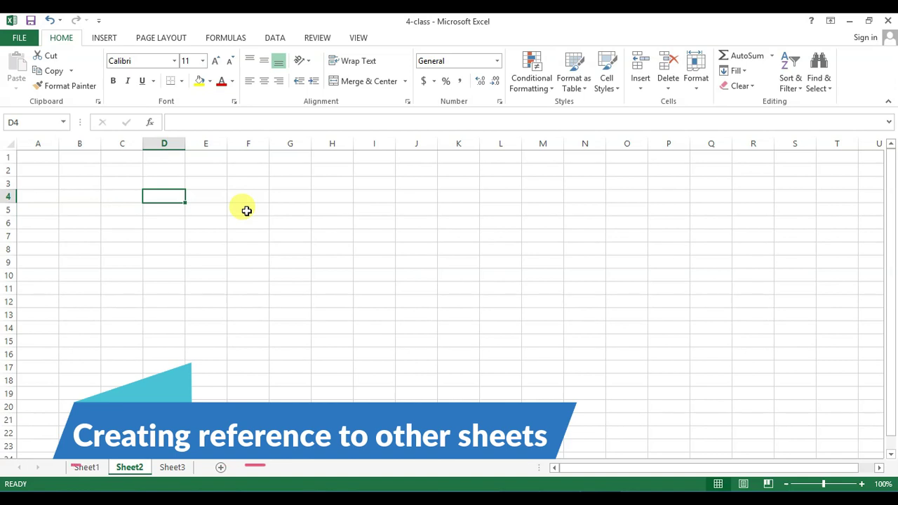
type("=")
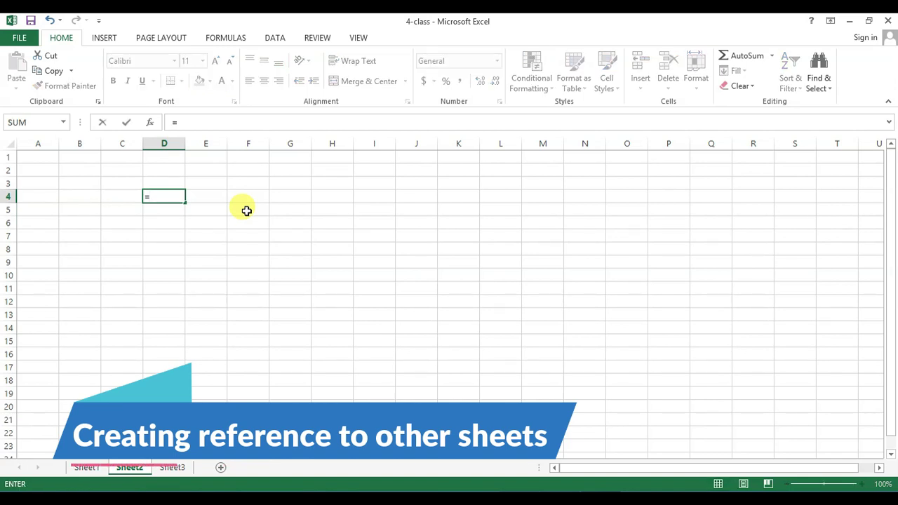
type("sum")
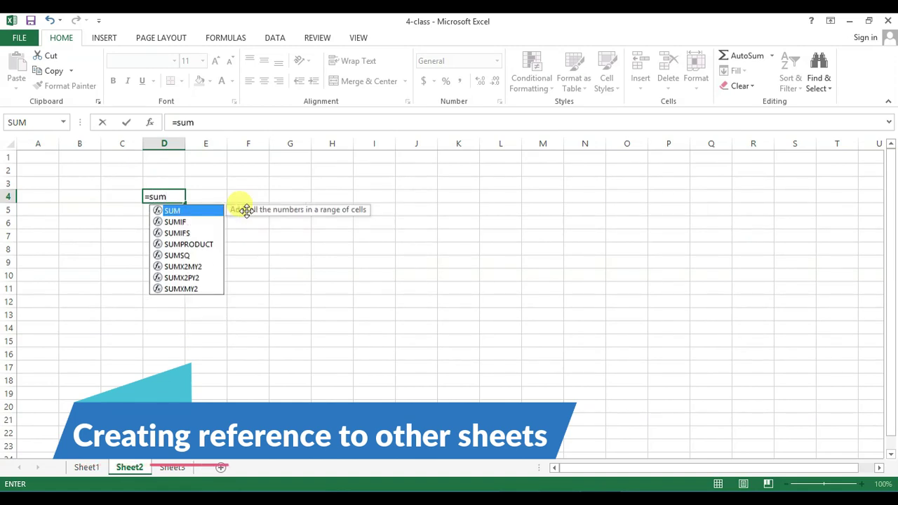
type("(")
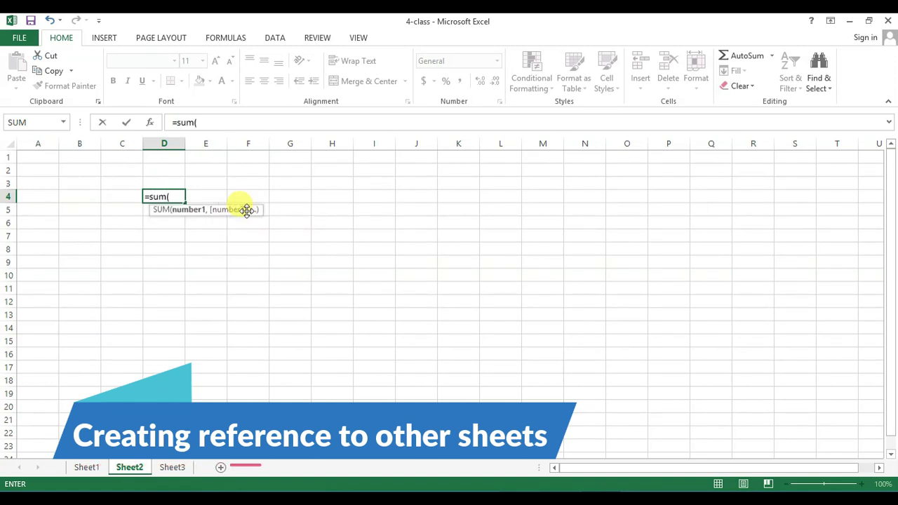
left_click(85, 468)
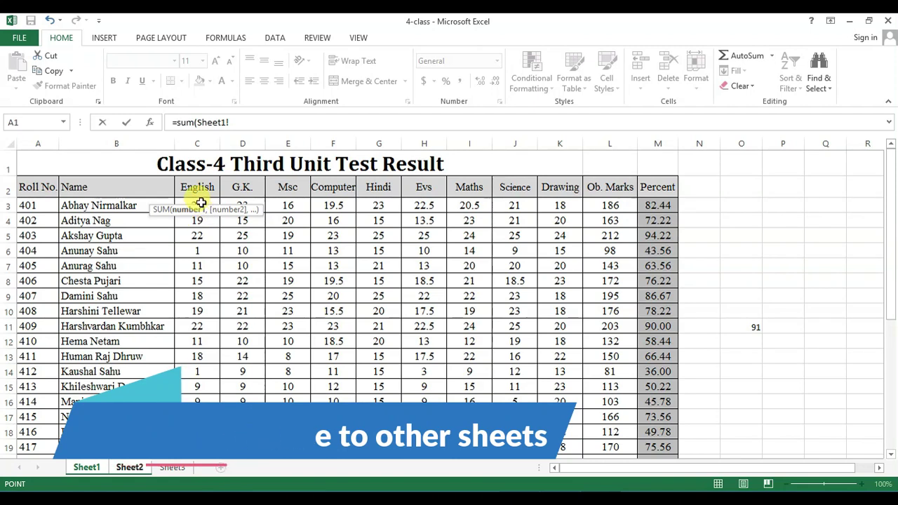
left_click_drag(195, 237, 566, 235)
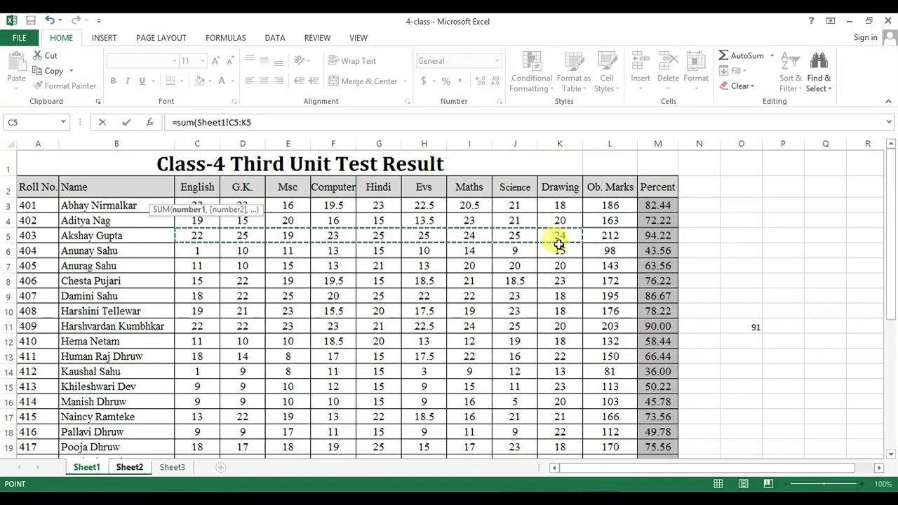
type(")")
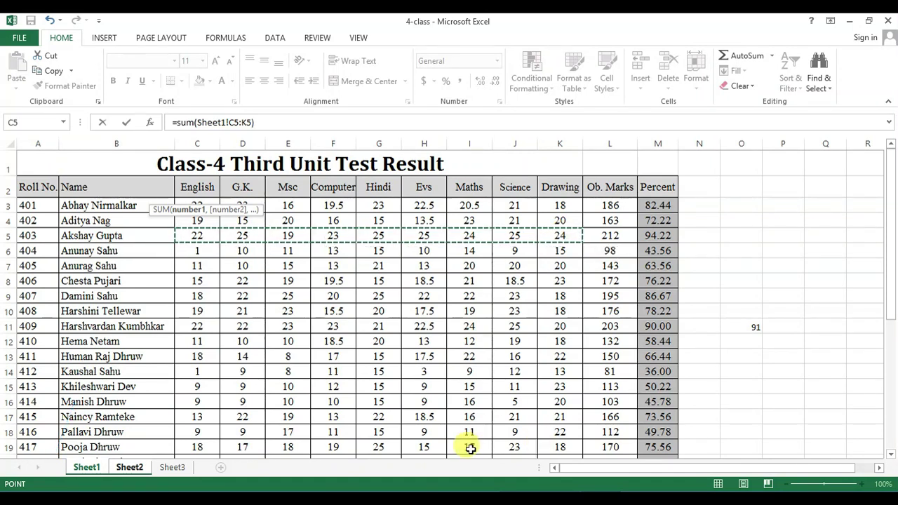
key("Return")
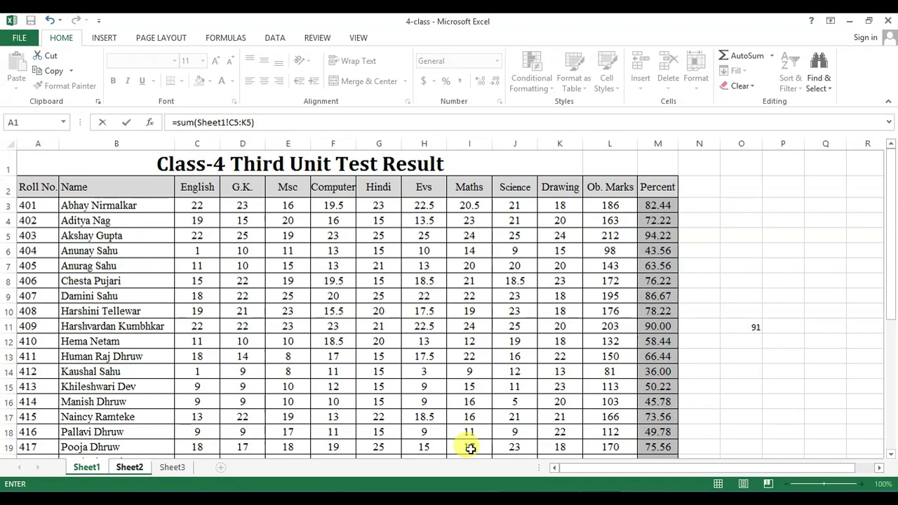
key("Return")
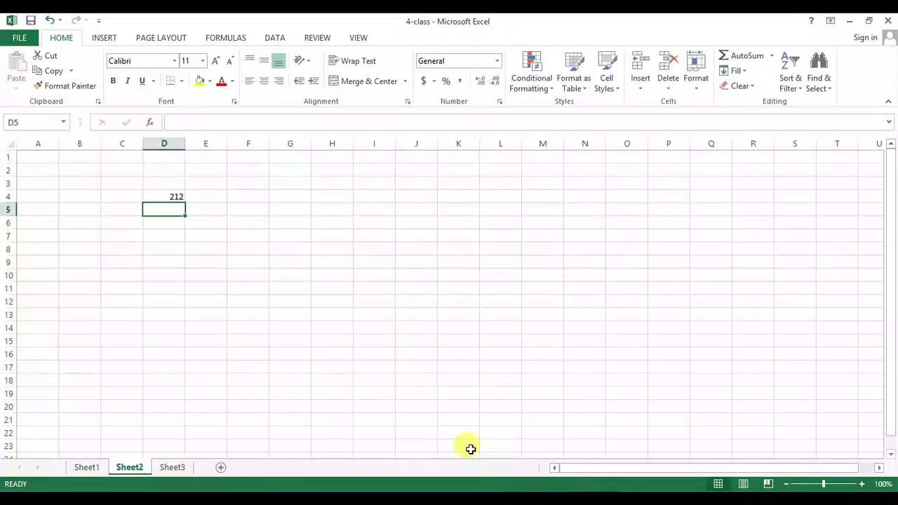
left_click(176, 195)
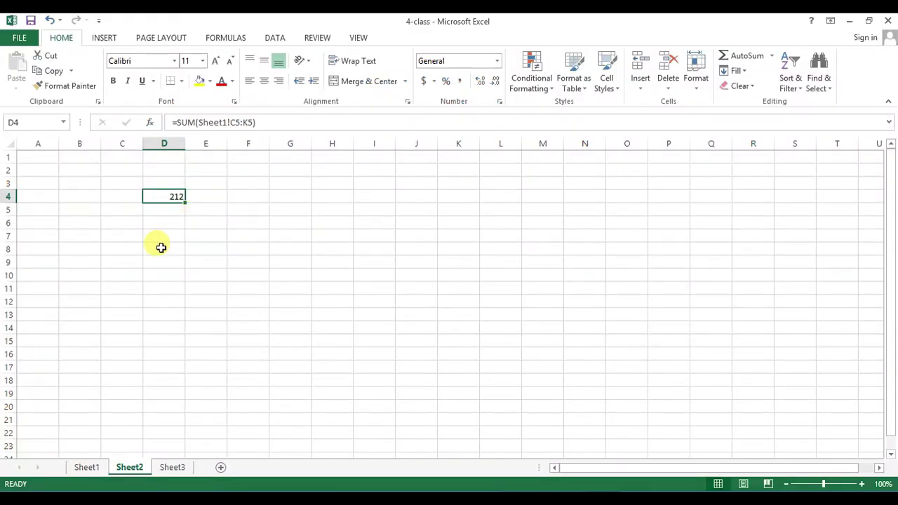
Enter the formula =SUM(Sheet1!C5,Sheet1!G5) in cell D8 of Sheet2 to add the row 5 English and Hindi marks.
left_click(324, 335)
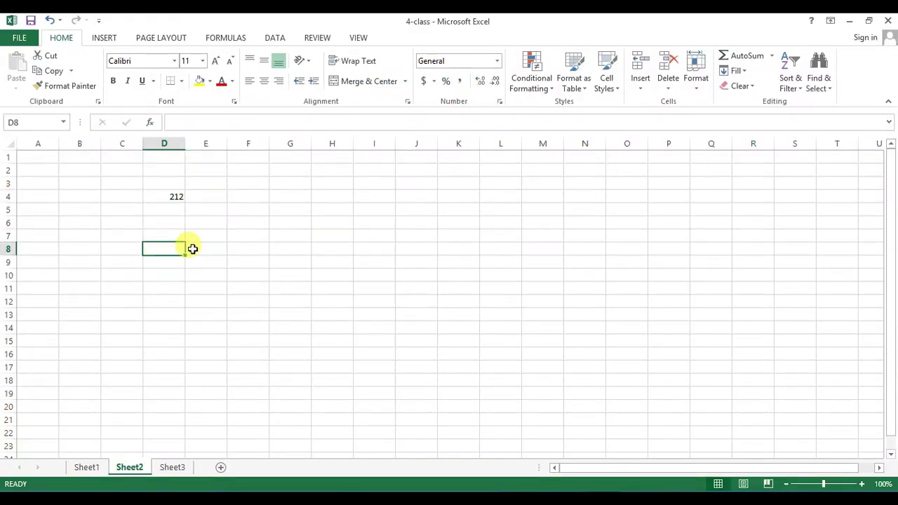
type("=s")
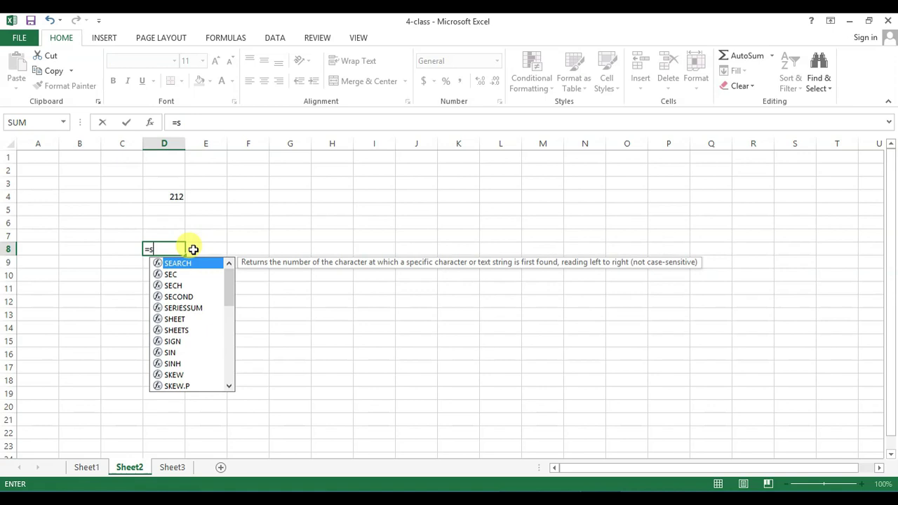
type("um(")
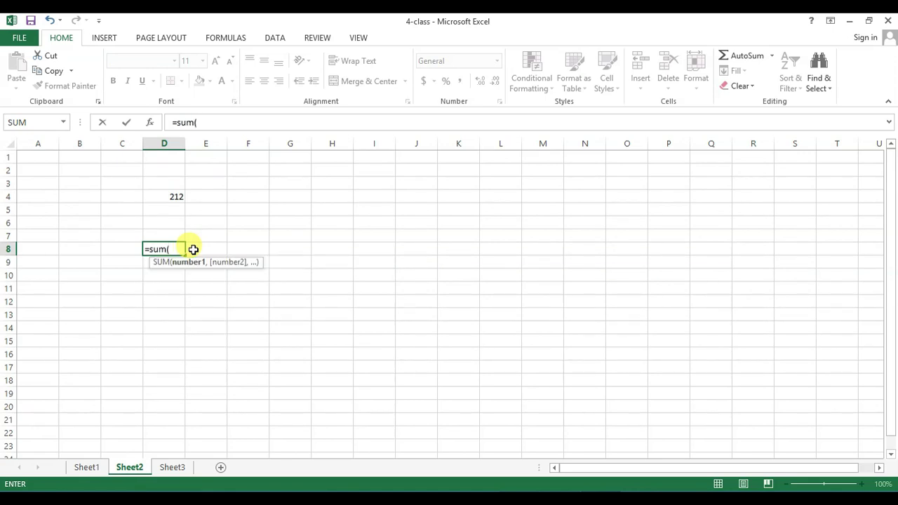
left_click(87, 471)
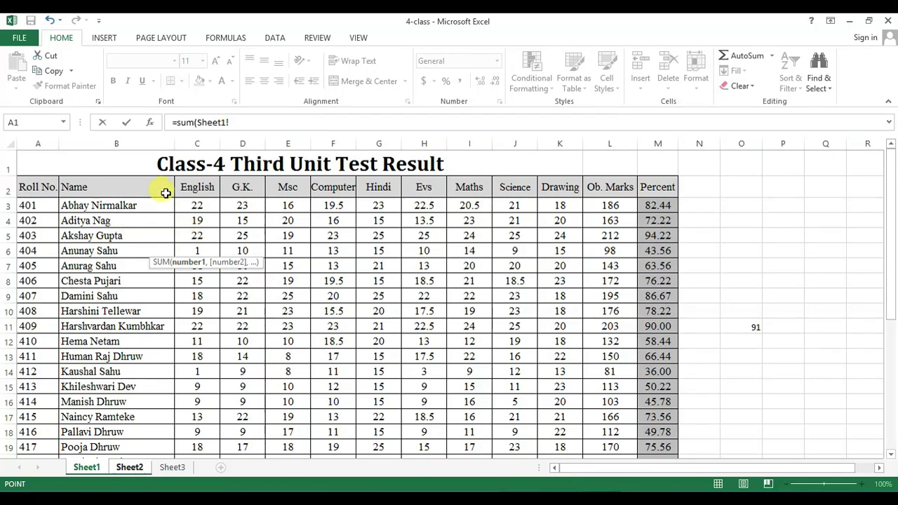
left_click(199, 235)
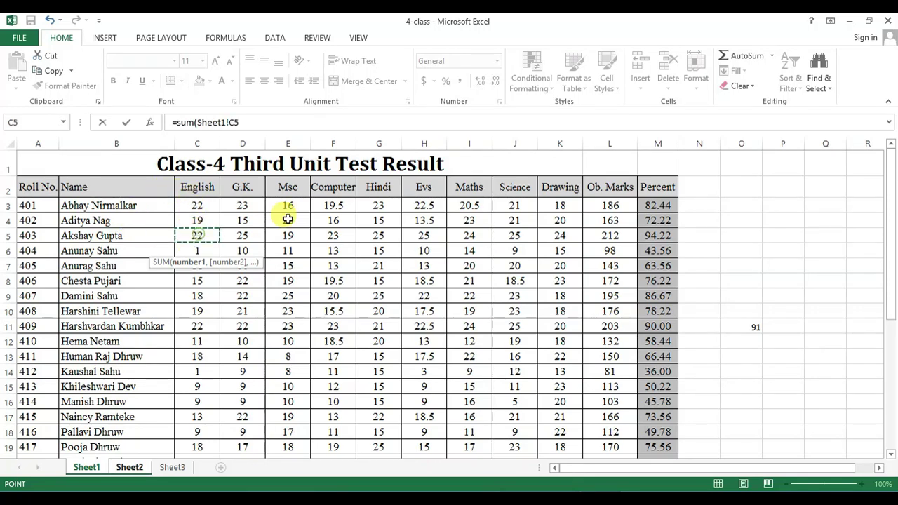
type(",")
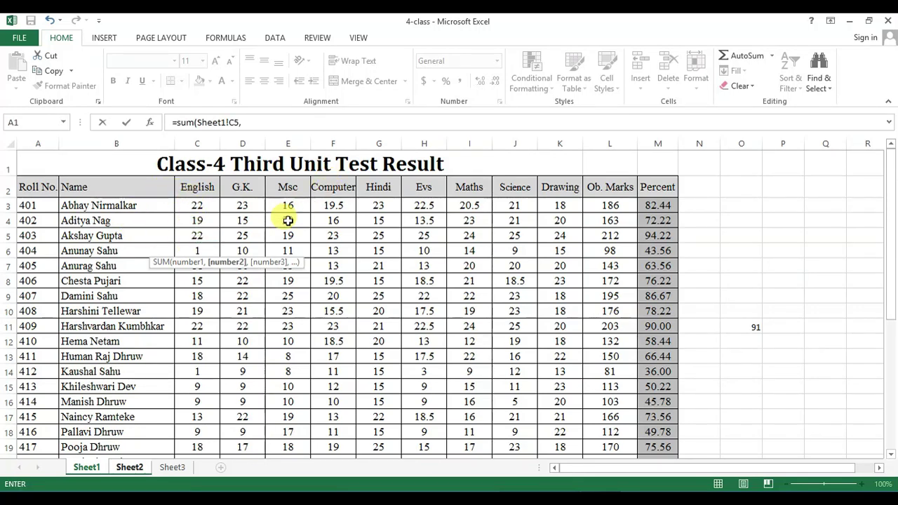
left_click(379, 237)
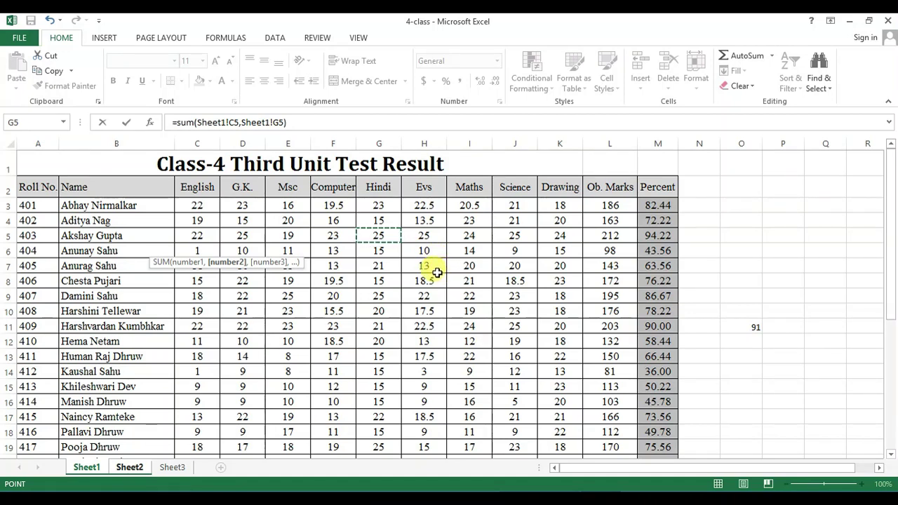
key("Return")
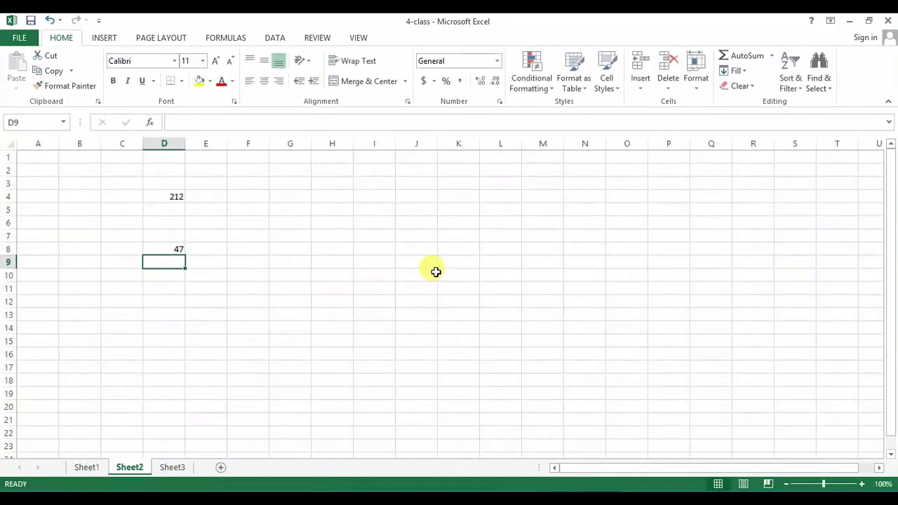
left_click(175, 247)
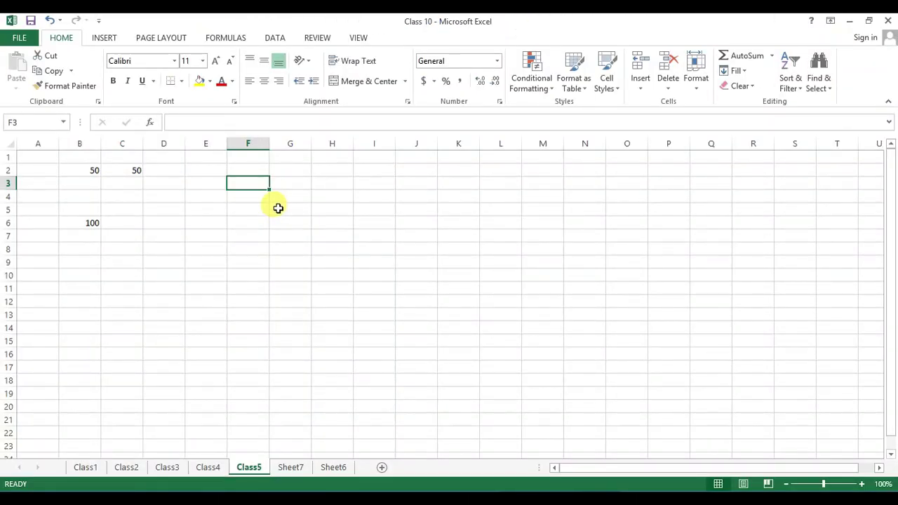
Look over the Class5 and Class4 sheets of the Class 10 workbook, and Sheet1 and Sheet2 of the 4-class workbook.
left_click(332, 196)
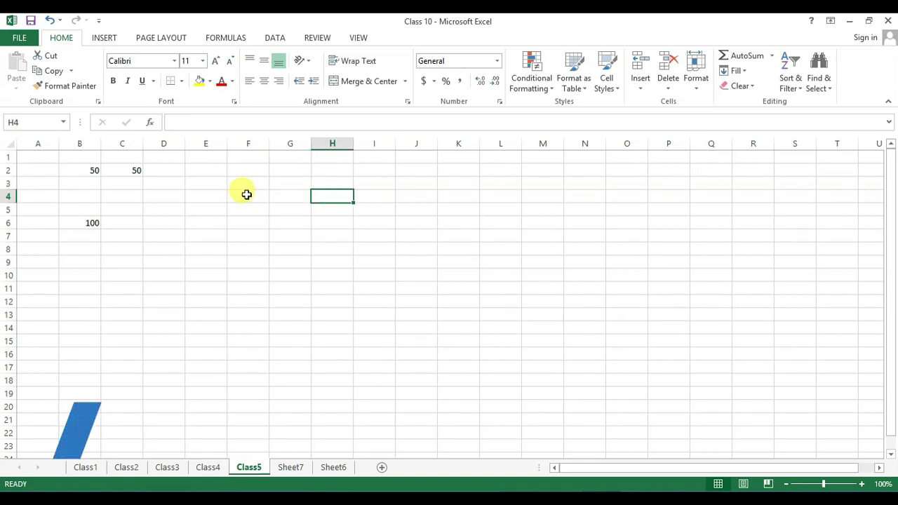
left_click(277, 198)
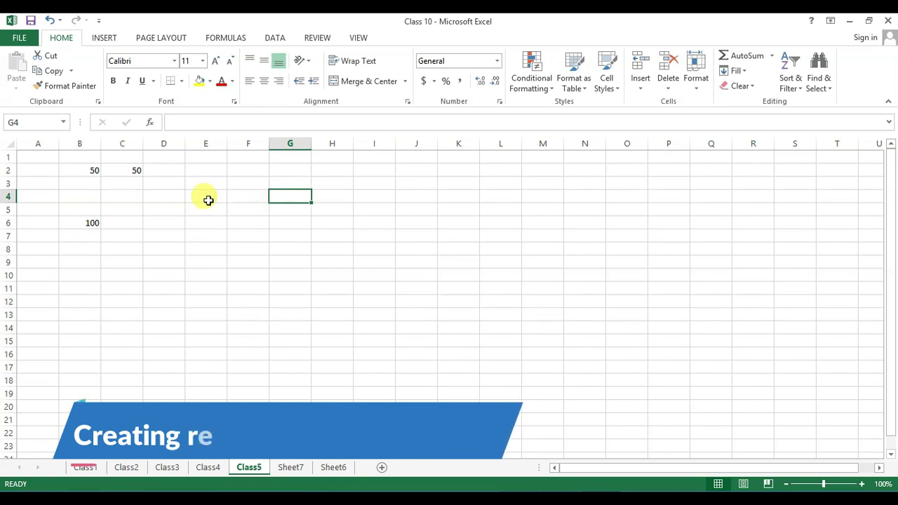
left_click(213, 466)
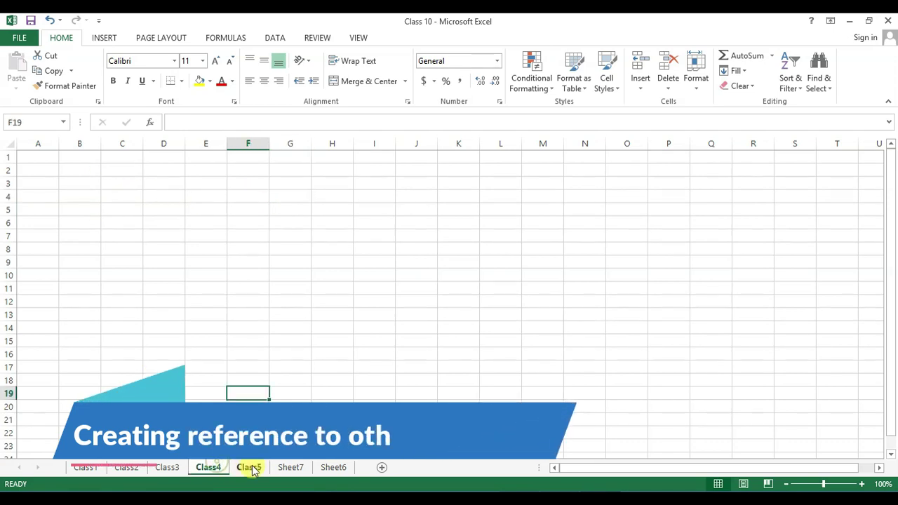
mouse_move(597, 485)
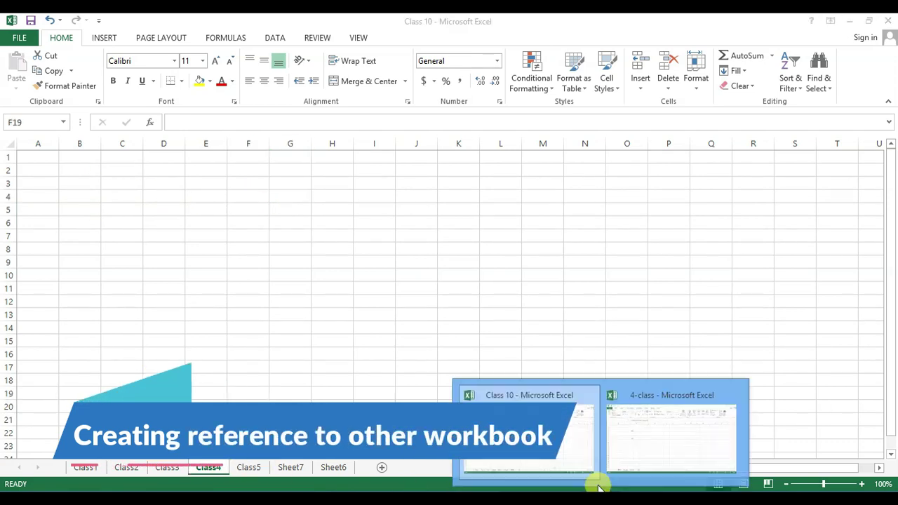
left_click(677, 437)
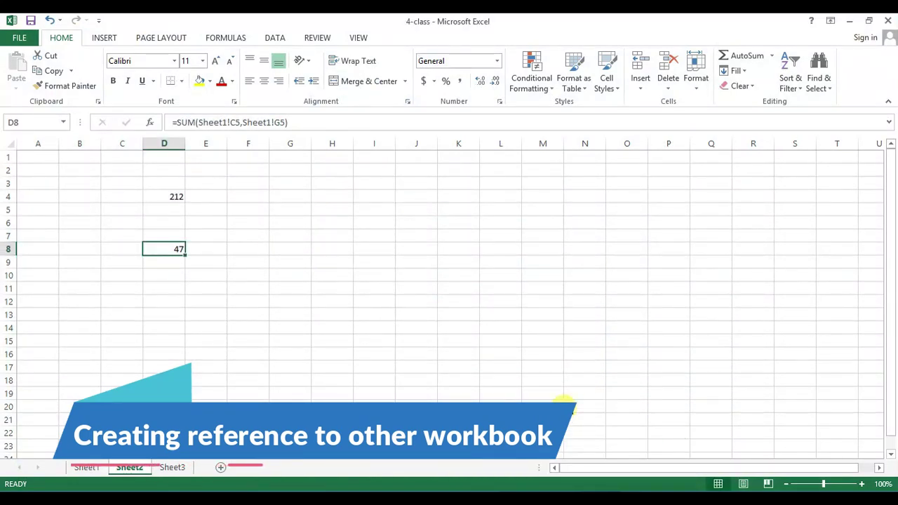
left_click(87, 468)
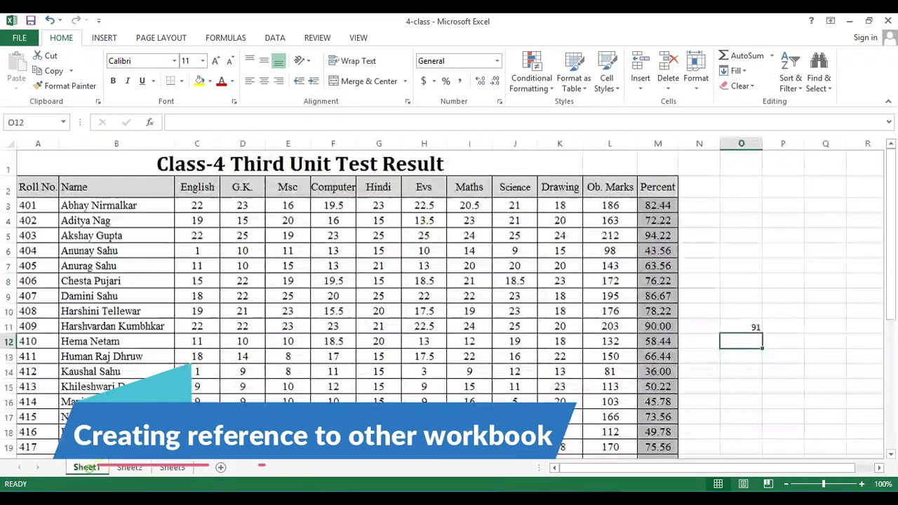
left_click(135, 470)
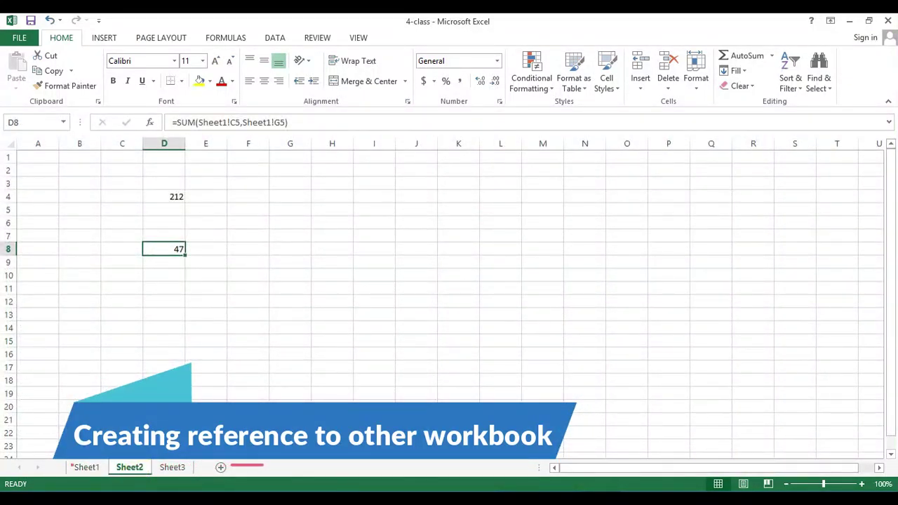
Switch to the Class 10 workbook and select cell A1 of the Class1 sheet.
left_click(601, 500)
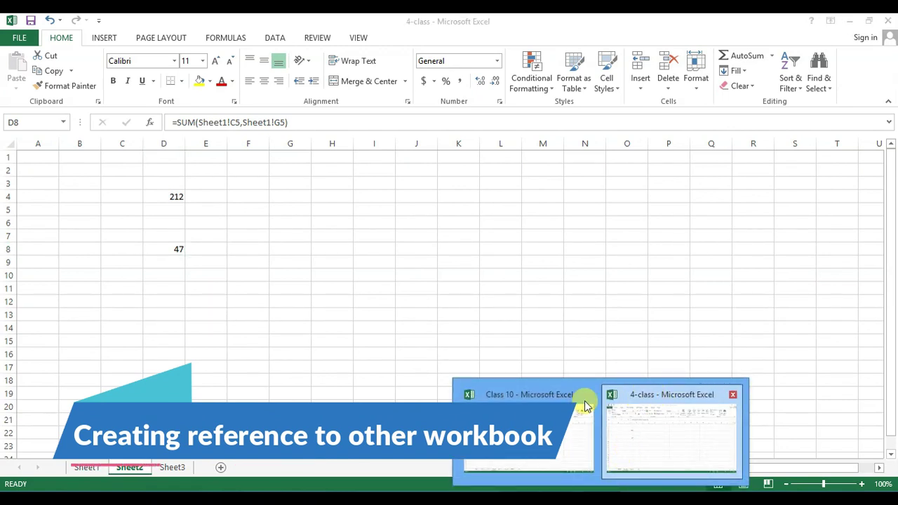
mouse_move(583, 399)
left_click(534, 428)
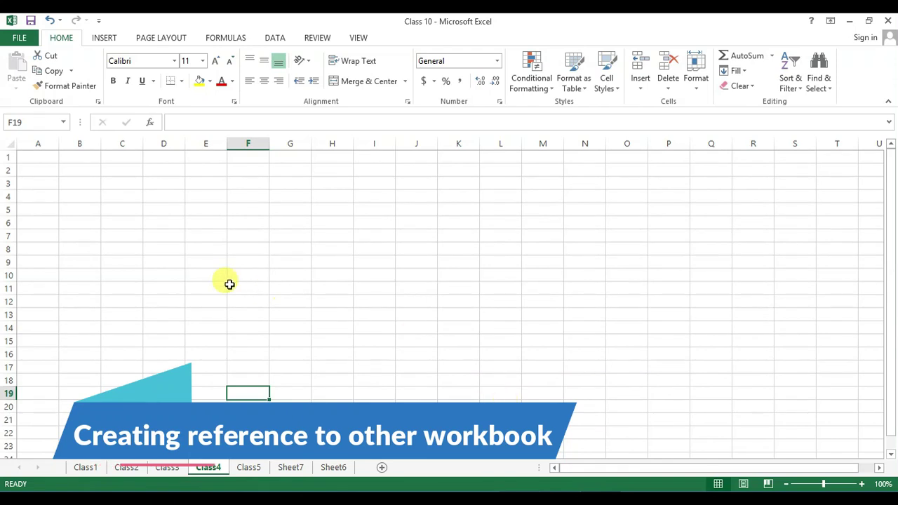
left_click(96, 467)
left_click(47, 157)
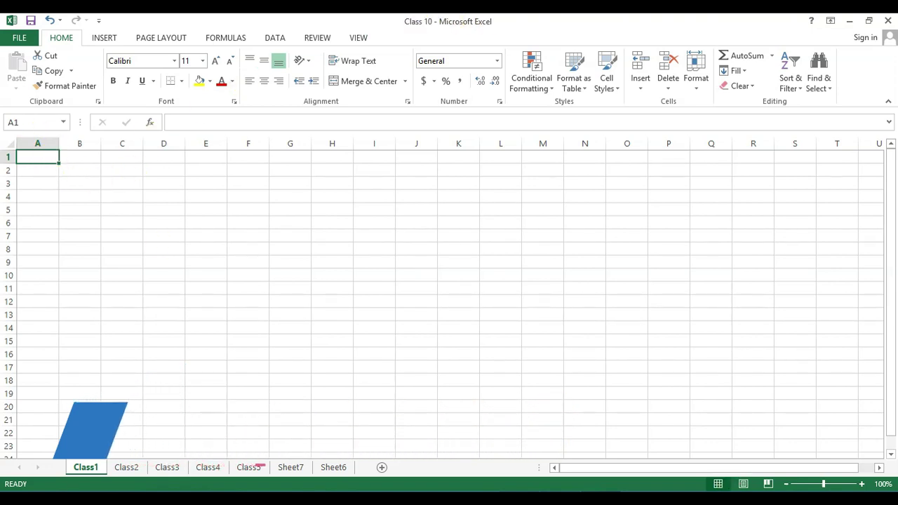
mouse_move(692, 463)
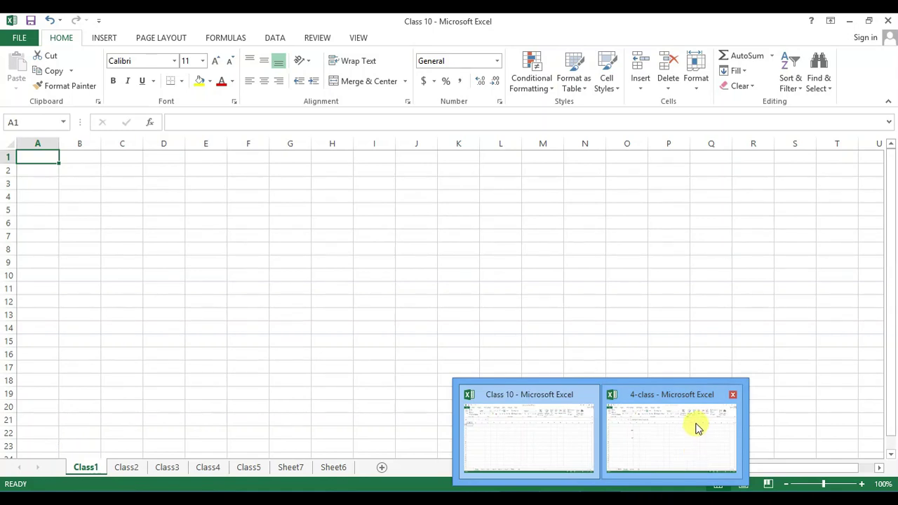
mouse_move(697, 428)
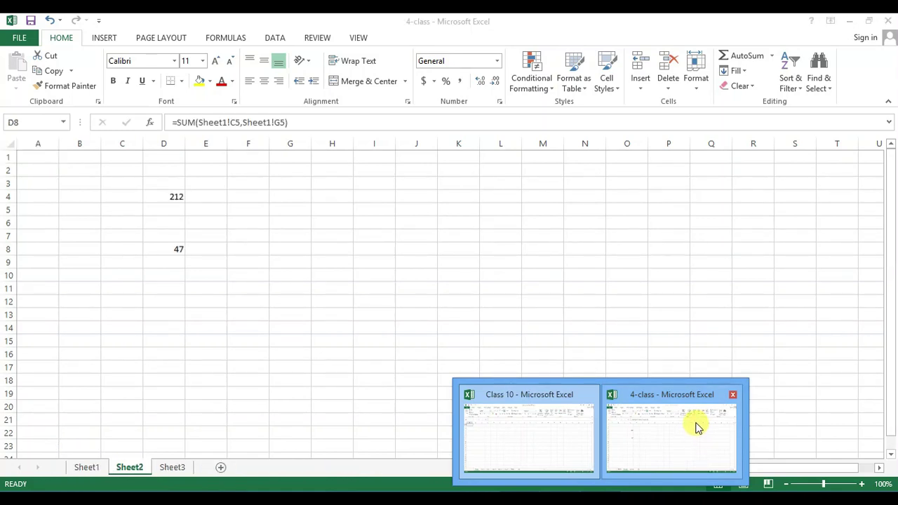
left_click(554, 422)
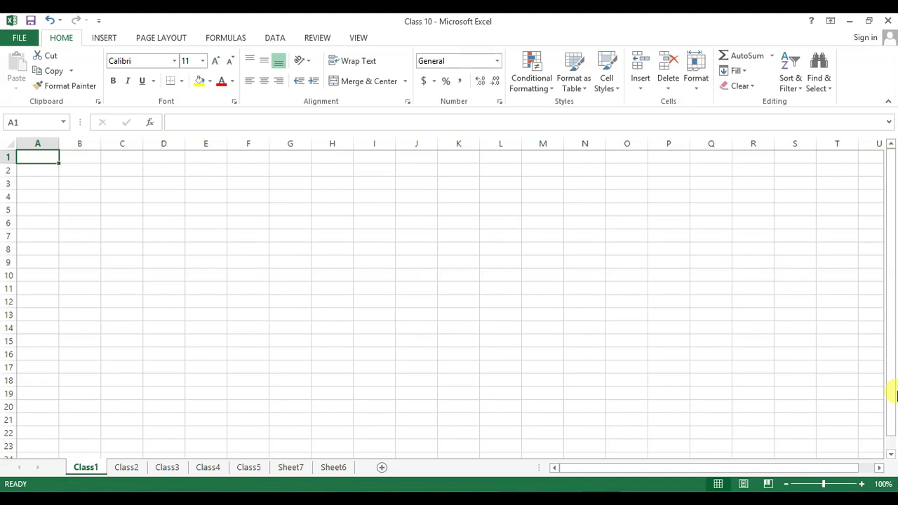
Enter =SUM('[4-class.xlsx]Sheet1'!$C$5,'[4-class.xlsx]Sheet1'!$G$5) in A1, picking the row 5 English and Hindi marks from the 4-class workbook.
type("=")
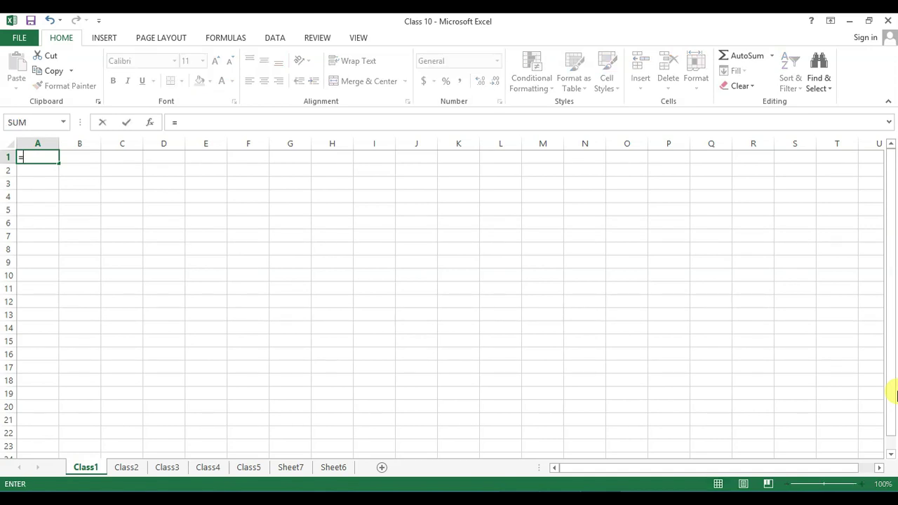
type("su")
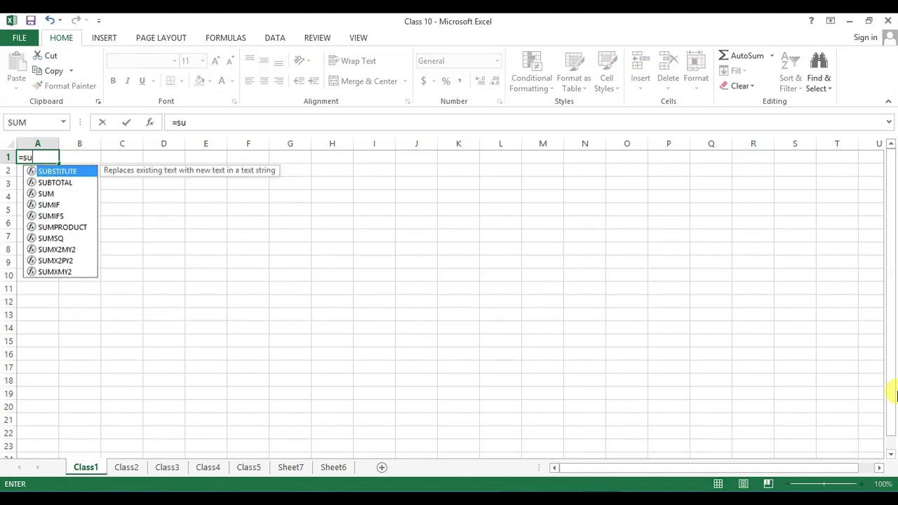
type("m(")
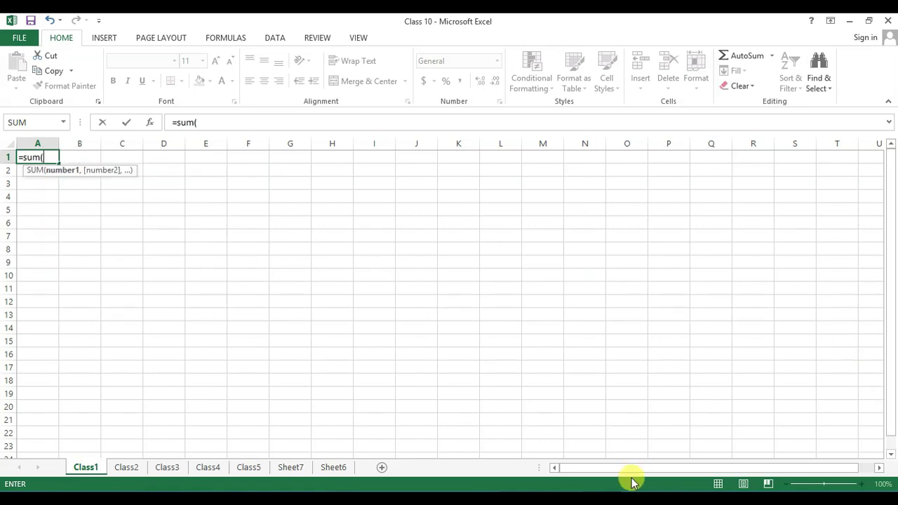
mouse_move(601, 500)
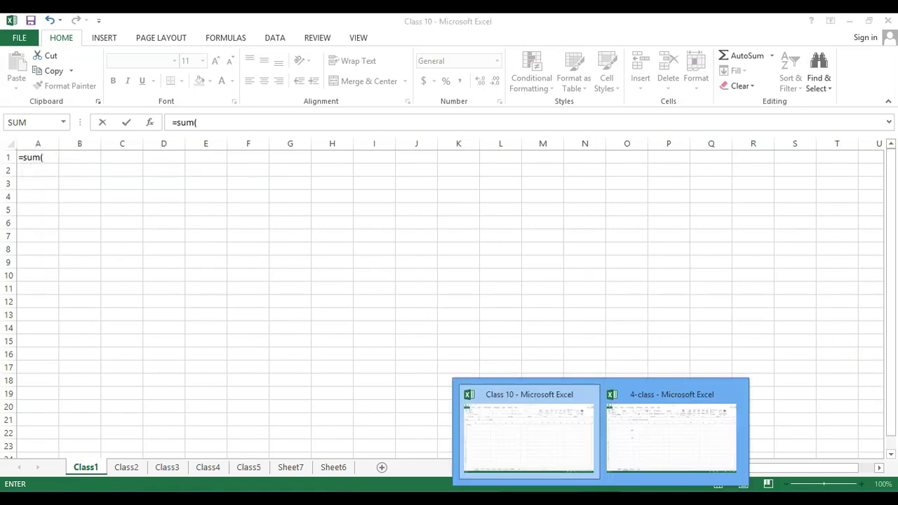
left_click(712, 439)
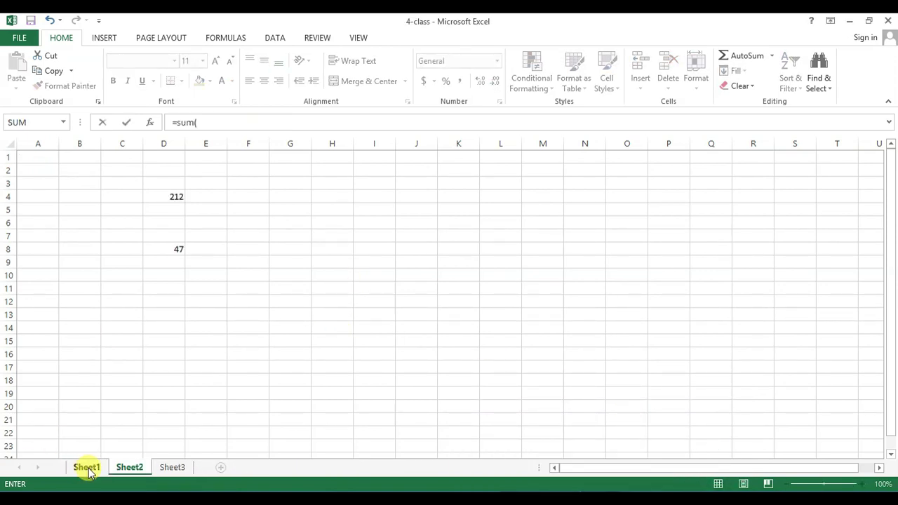
left_click(86, 467)
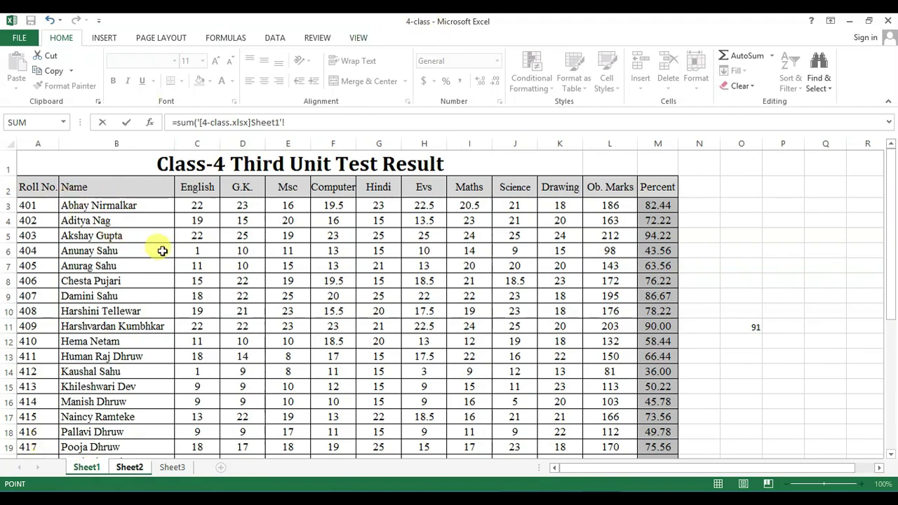
left_click(200, 235)
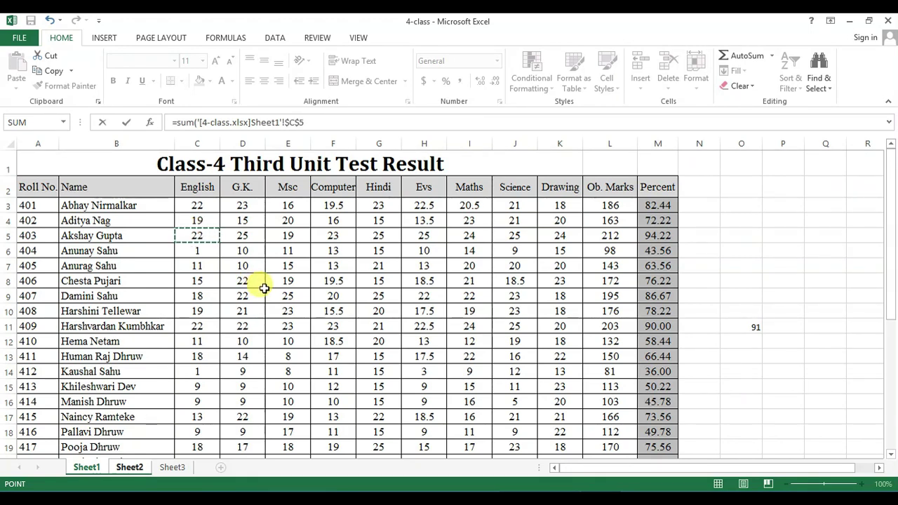
type(",")
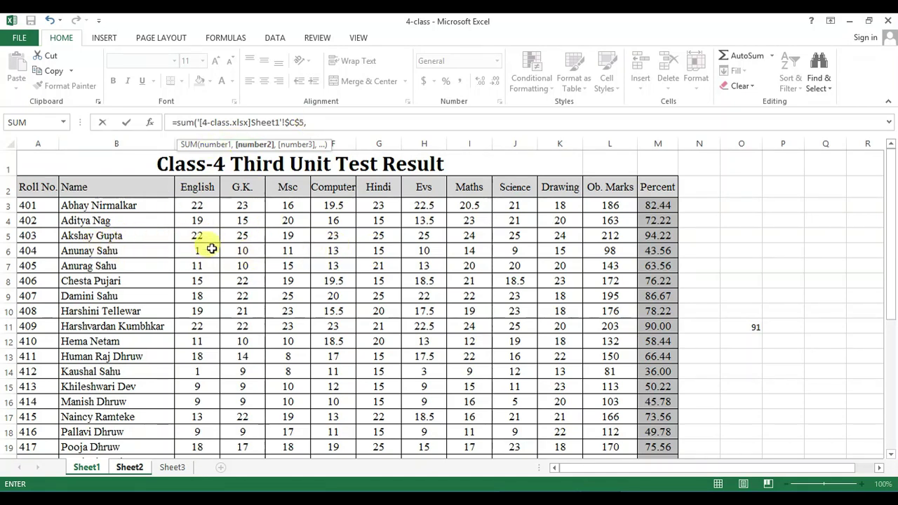
left_click(373, 240)
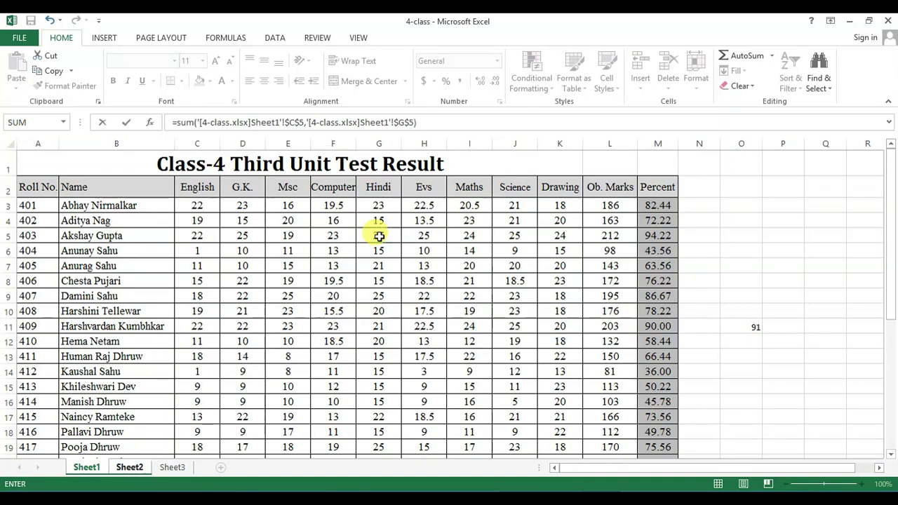
key("Return")
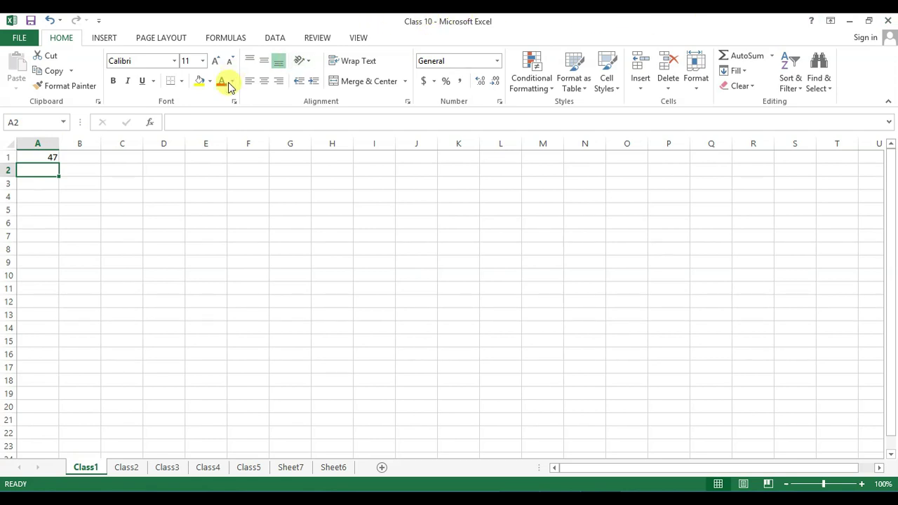
Examine the first reference in A1's formula part by part: workbook name, sheet name, and the absolute column and row of $C$5.
left_click(46, 155)
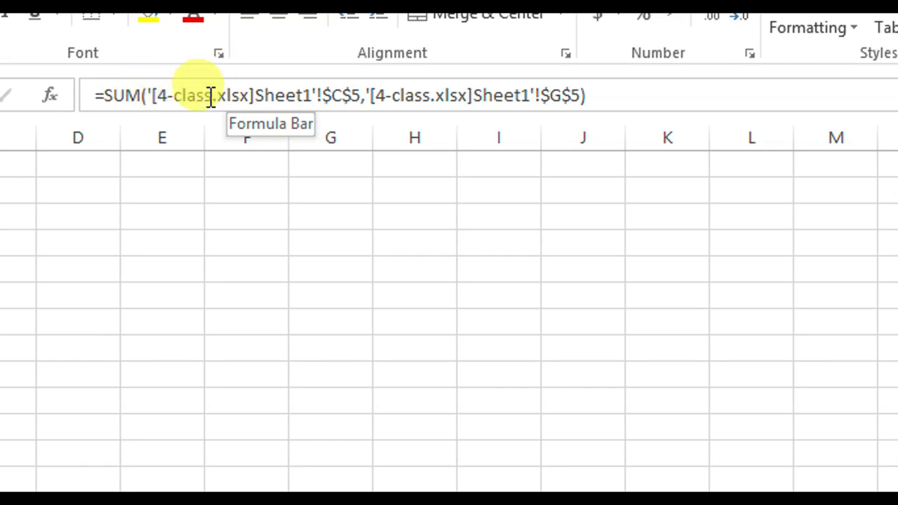
left_click_drag(154, 94, 250, 92)
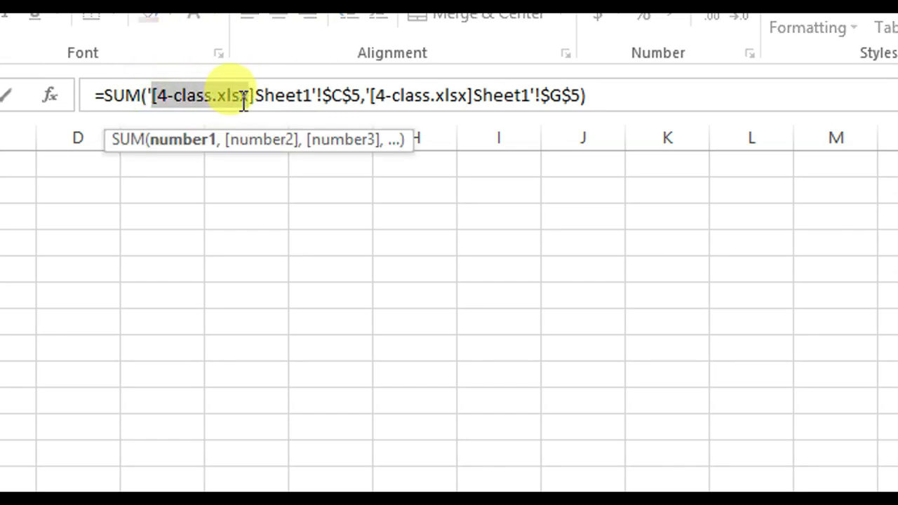
left_click_drag(254, 94, 307, 94)
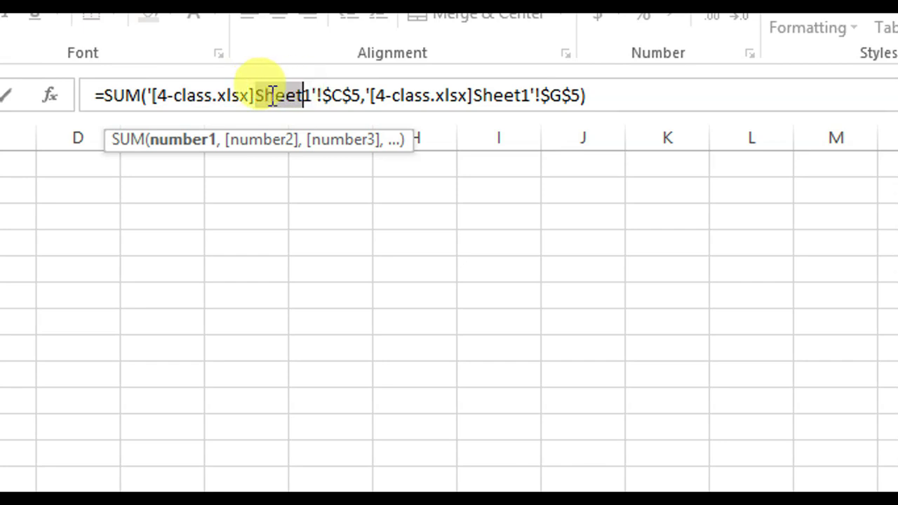
left_click_drag(152, 91, 313, 94)
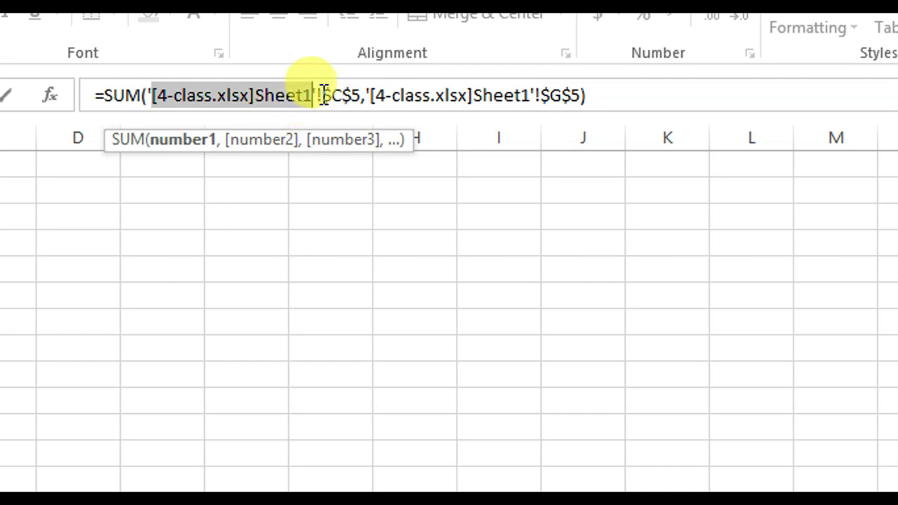
left_click(321, 94)
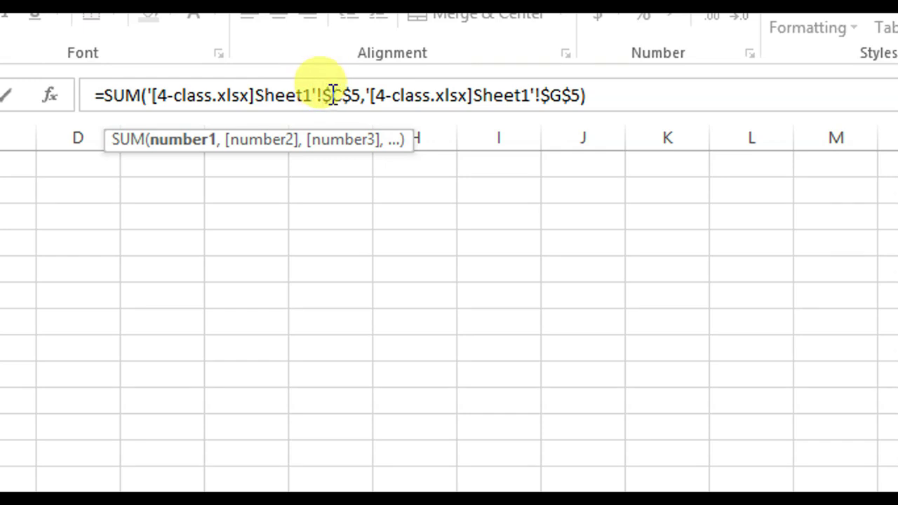
left_click(330, 93)
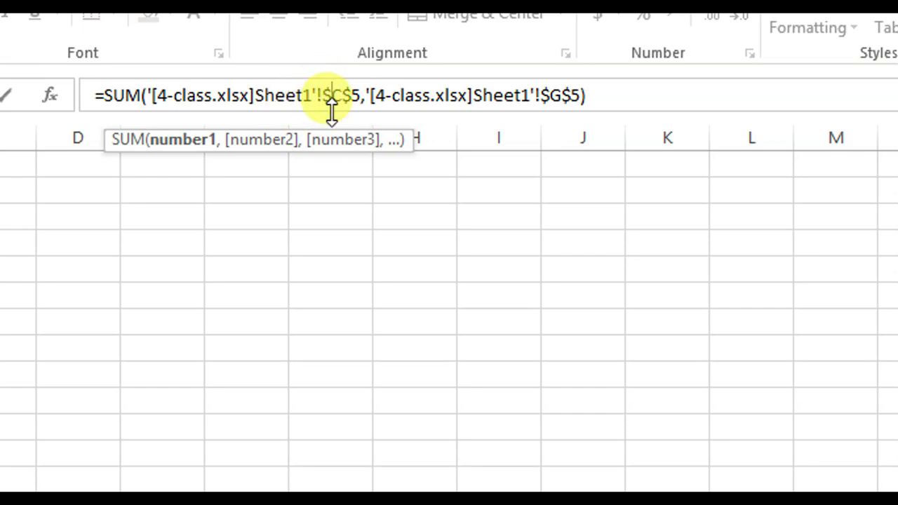
key("Delete")
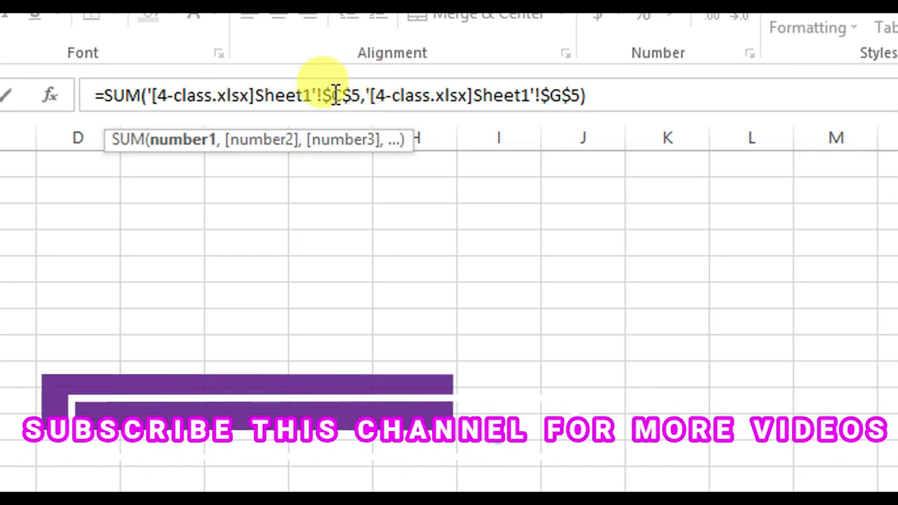
type("G")
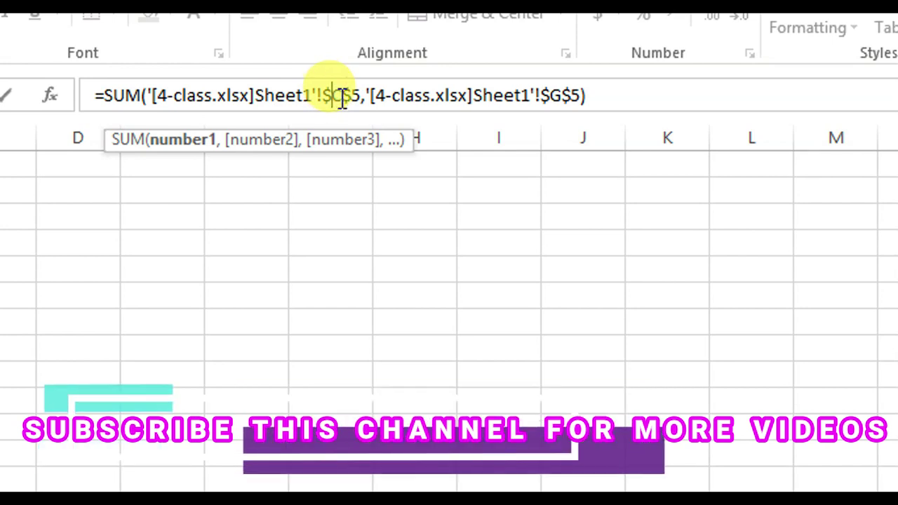
left_click_drag(341, 95, 364, 96)
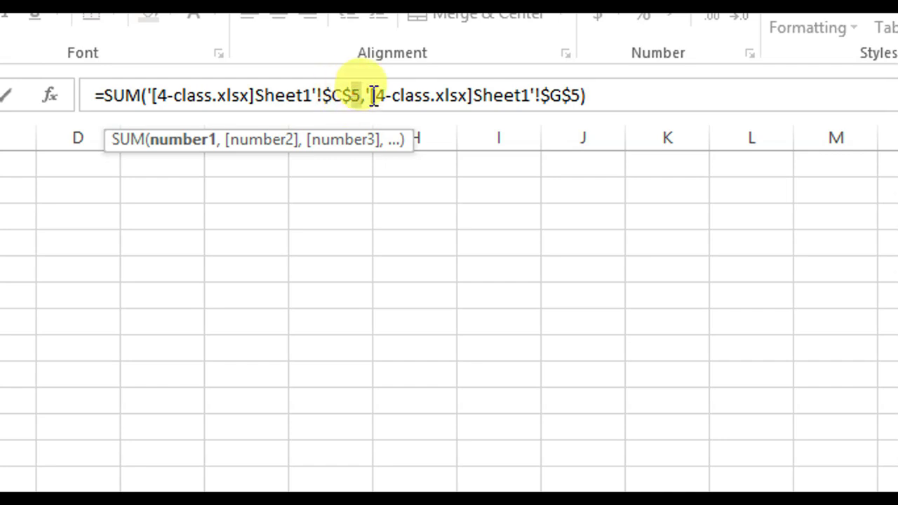
left_click(355, 95)
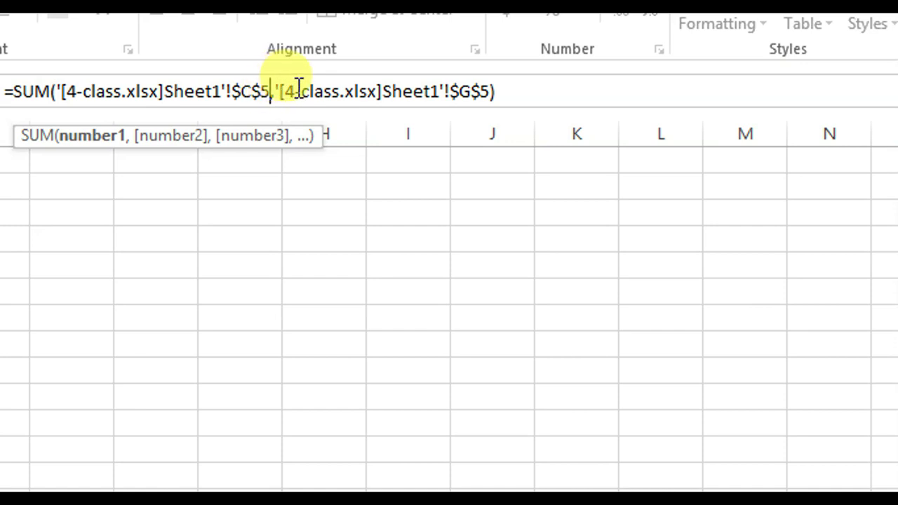
Examine the workbook name, sheet name and $G$5 cell address in the second reference of A1's formula, keeping the formula as it is.
left_click_drag(281, 90, 381, 92)
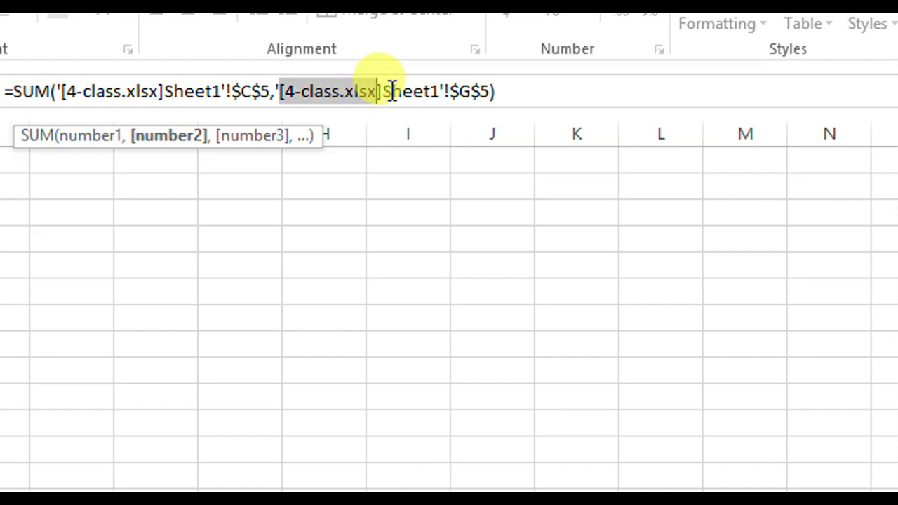
left_click_drag(383, 91, 491, 91)
left_click(510, 92)
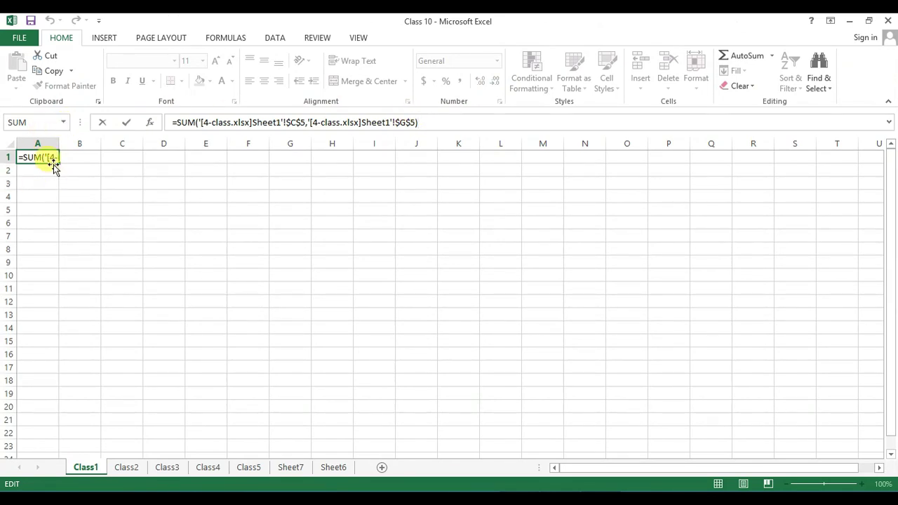
key("Return")
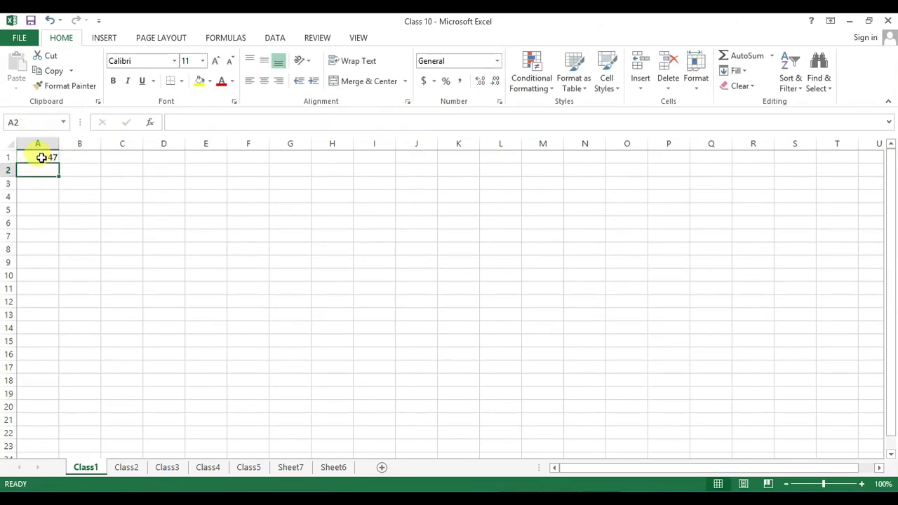
Review the workbook and sheet portion of the first external reference in A1's formula once more.
left_click(45, 156)
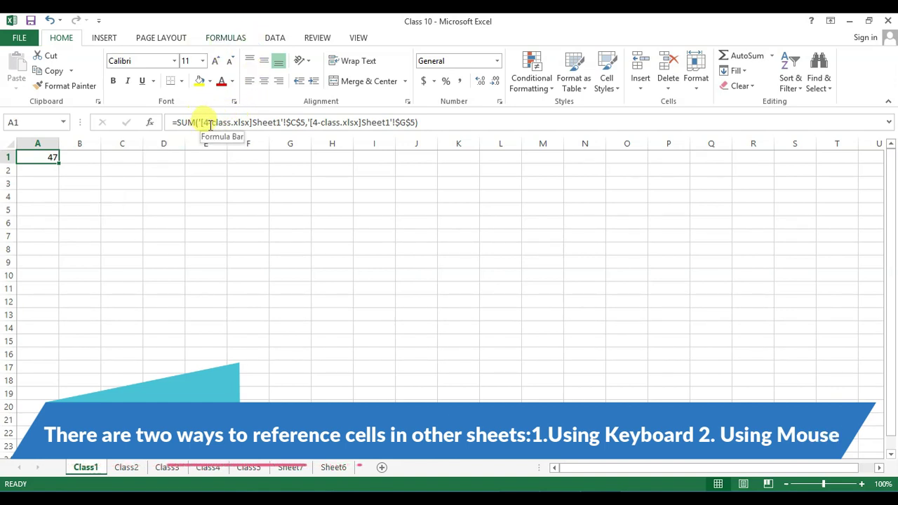
left_click_drag(203, 122, 284, 122)
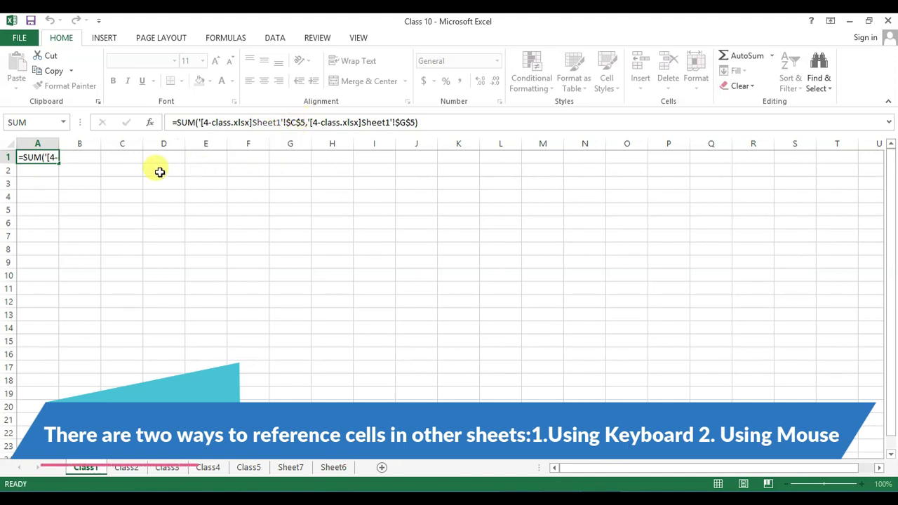
key("Return")
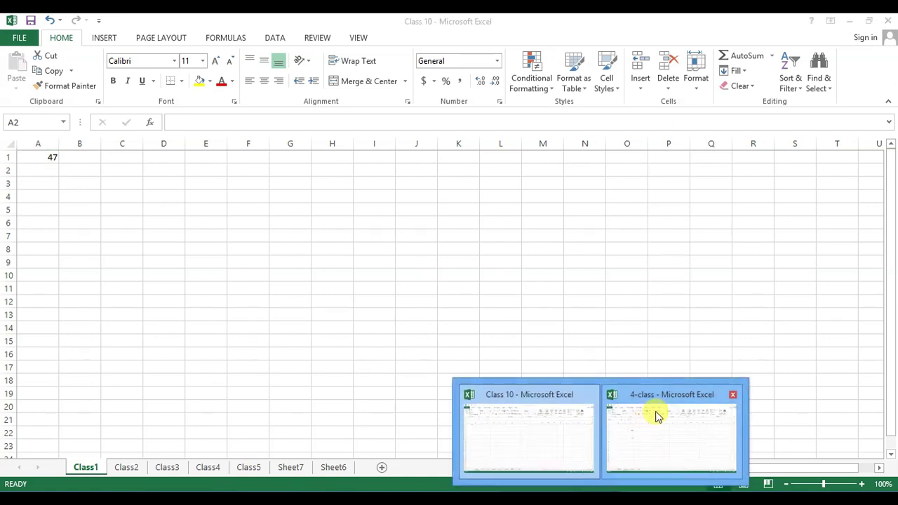
Switch to Sheet1 of the 4-class workbook and select the empty cell D38 below the marks table.
left_click(659, 421)
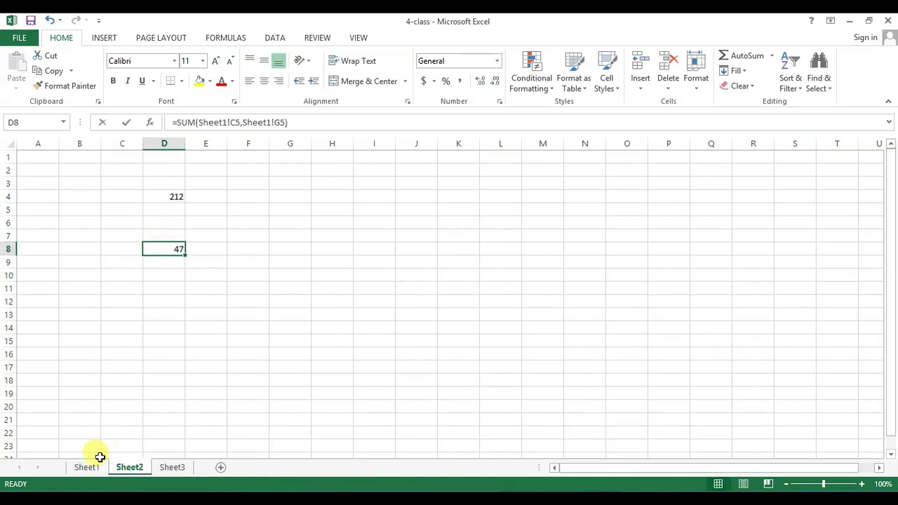
left_click(90, 466)
scroll(574, 277, "down", 9)
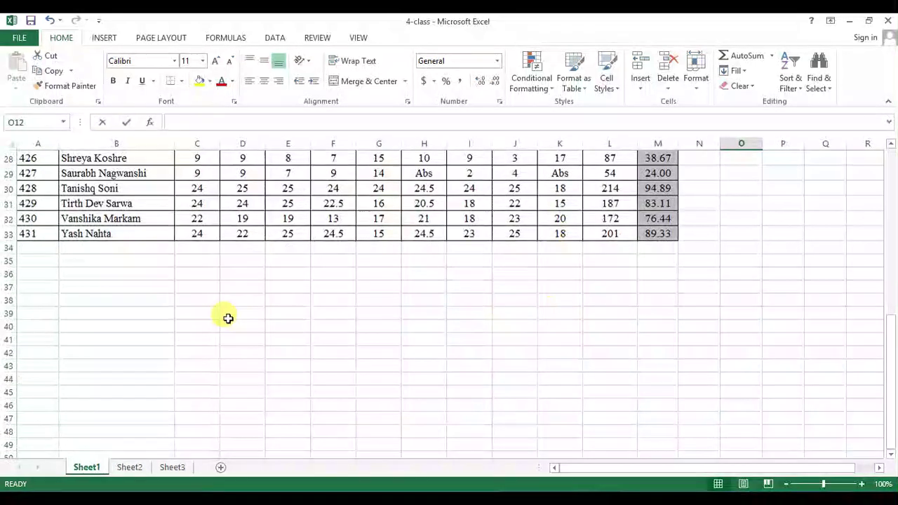
left_click(244, 299)
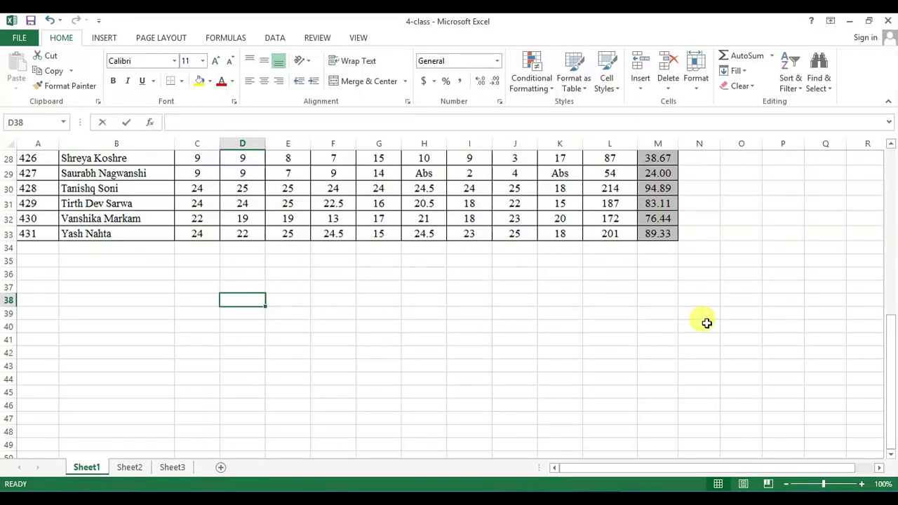
Enter =SUM(C33,D33) in D38 to add the English and G.K. marks of row 33, and review its formula and source cell.
type("=sum")
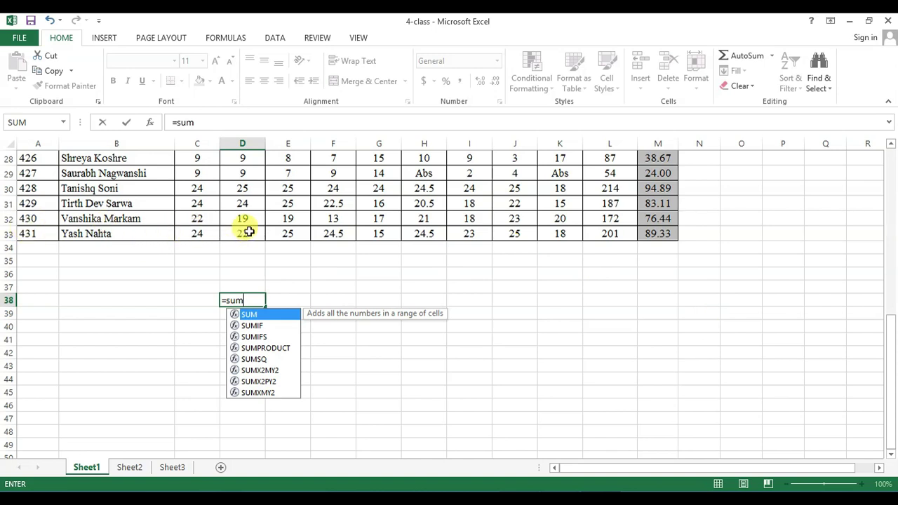
scroll(248, 232, "up", 9)
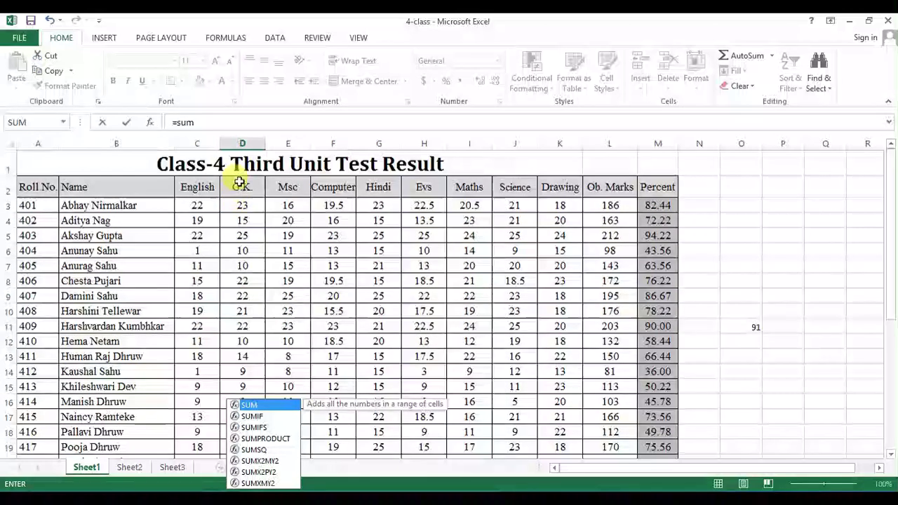
scroll(237, 190, "down", 15)
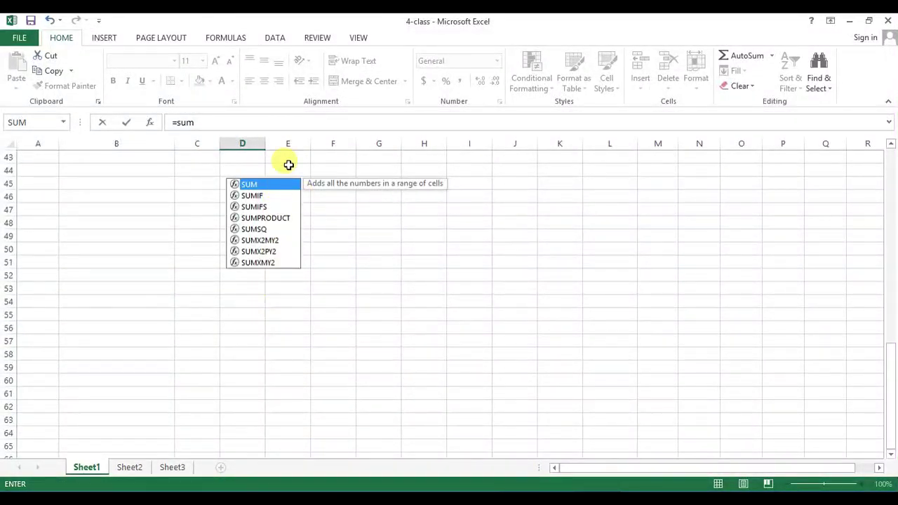
scroll(316, 179, "up", 3)
scroll(397, 282, "up", 2)
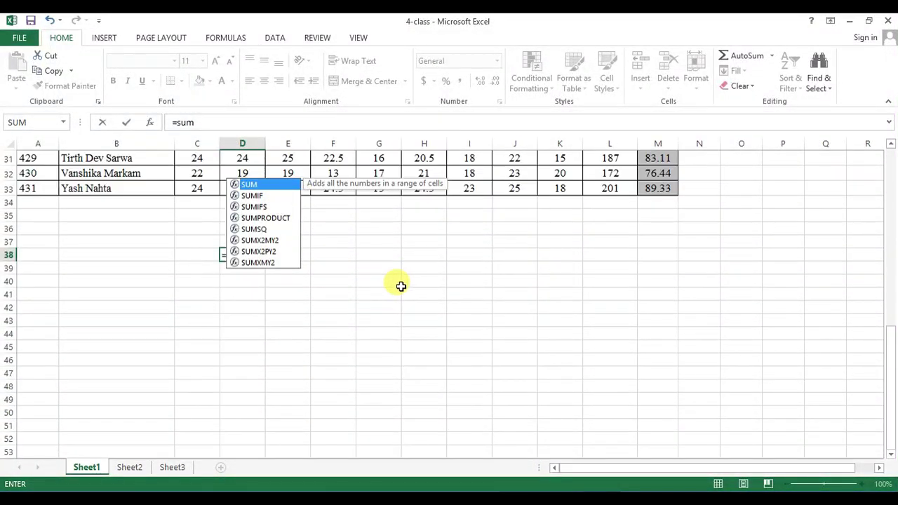
scroll(273, 192, "down", 1)
scroll(266, 169, "up", 1)
scroll(274, 173, "down", 1)
scroll(266, 179, "up", 1)
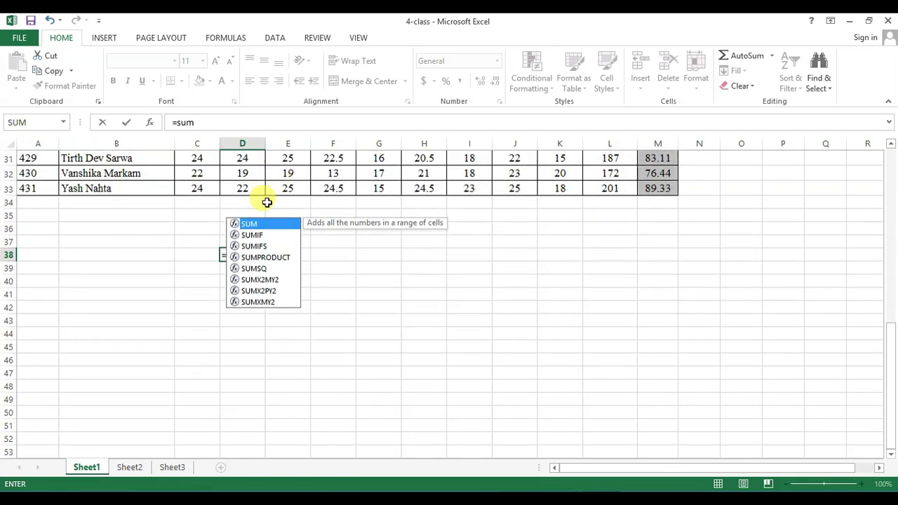
type("(")
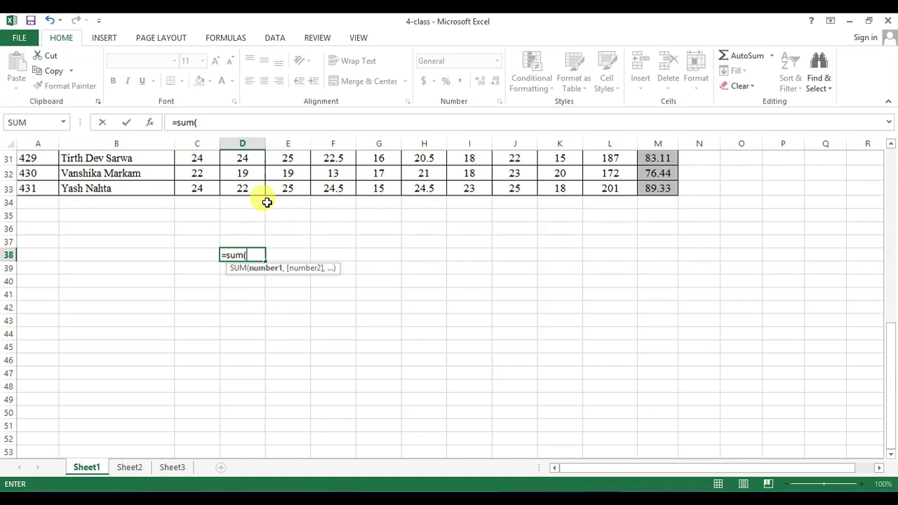
type("C")
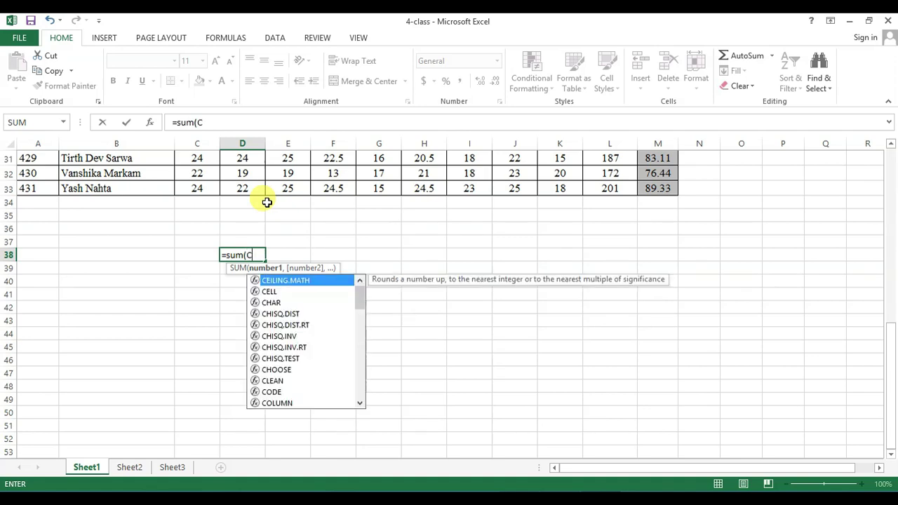
type("33")
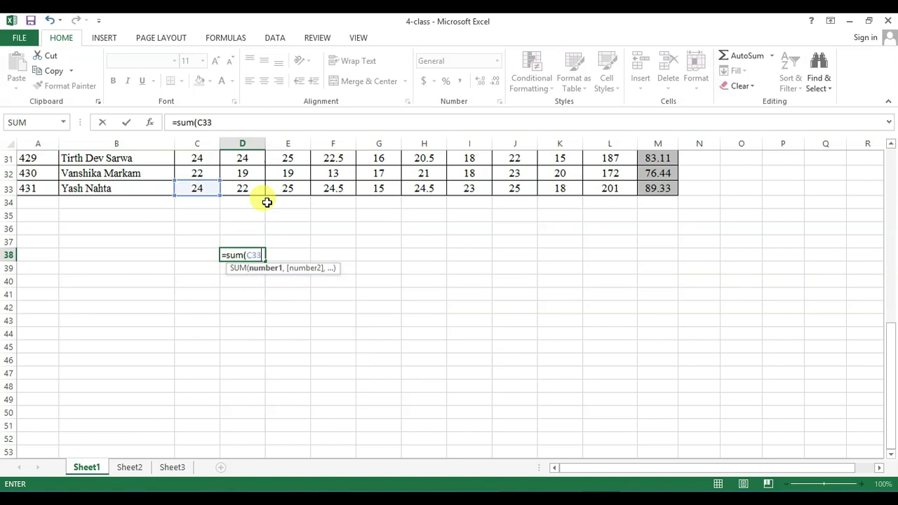
type(",C")
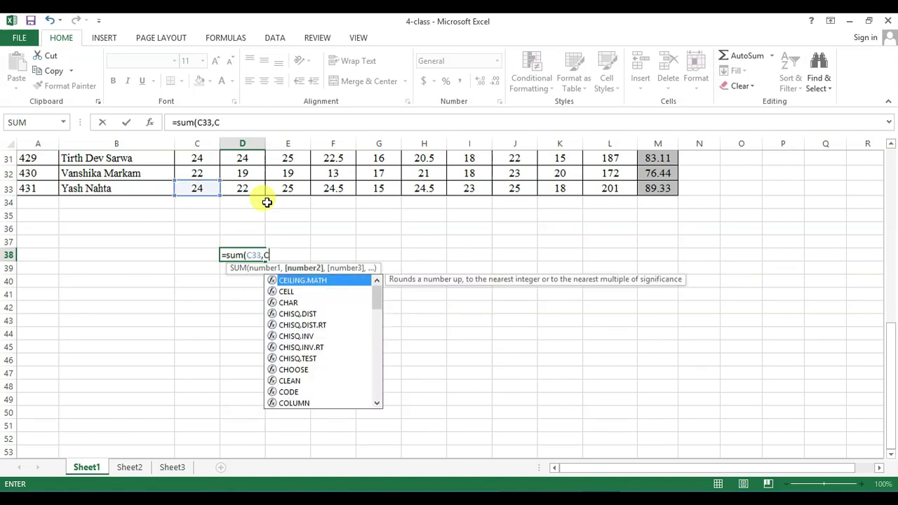
key("BackSpace")
type("D")
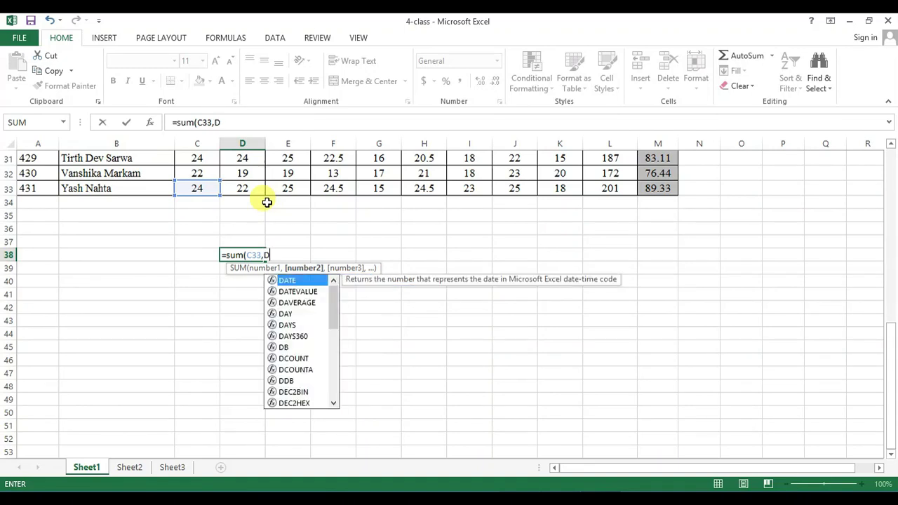
type("33")
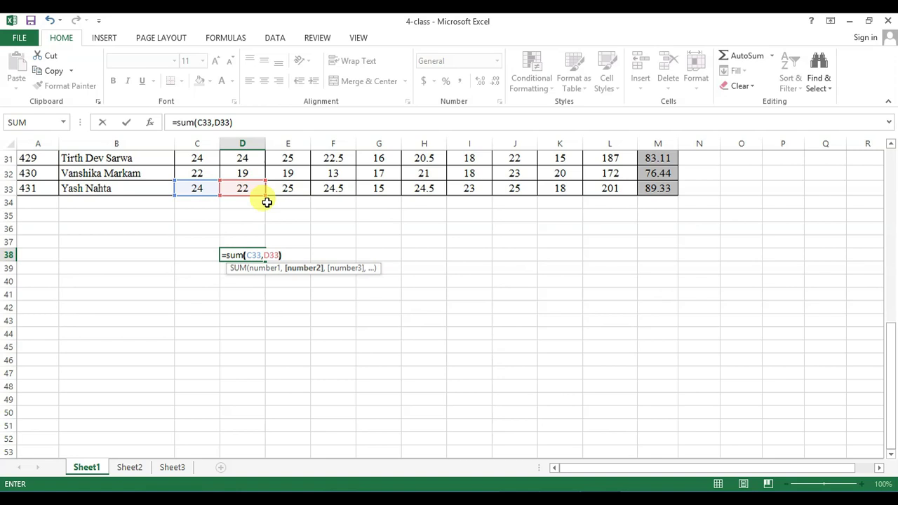
key("Return")
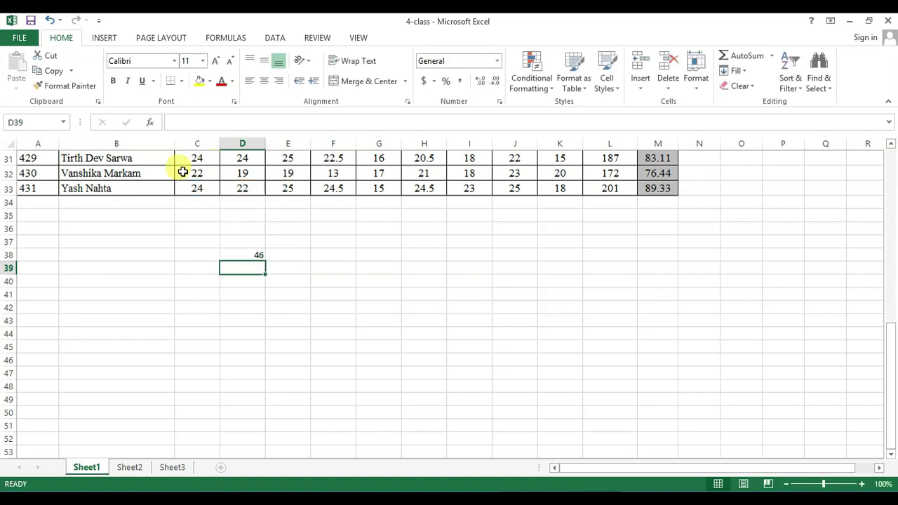
left_click(252, 252)
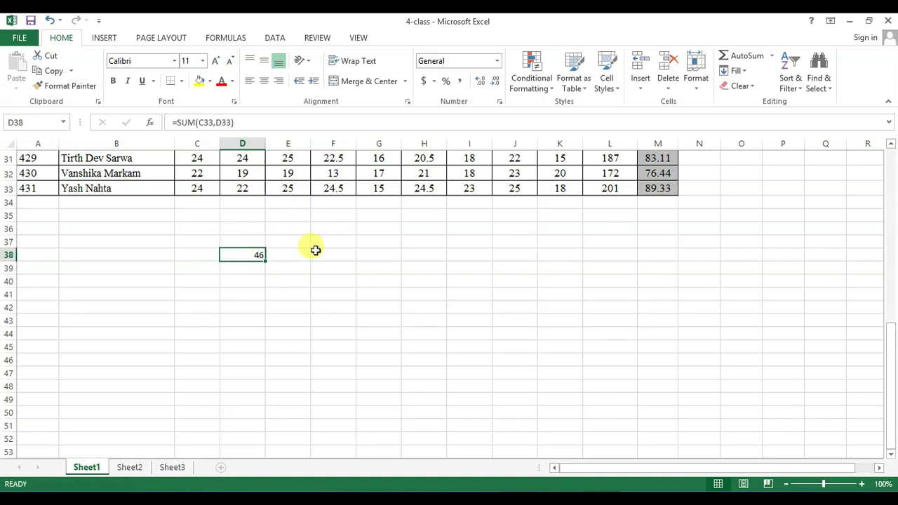
left_click(241, 188)
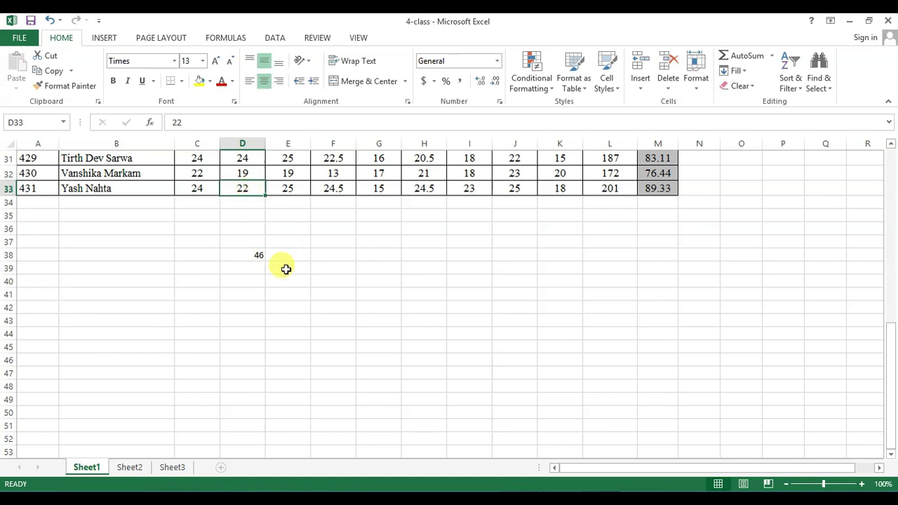
Enter =SUM(C33,D33) in G38, picking cells C33 and D33 from the sheet as the two arguments.
left_click(381, 253)
type("=")
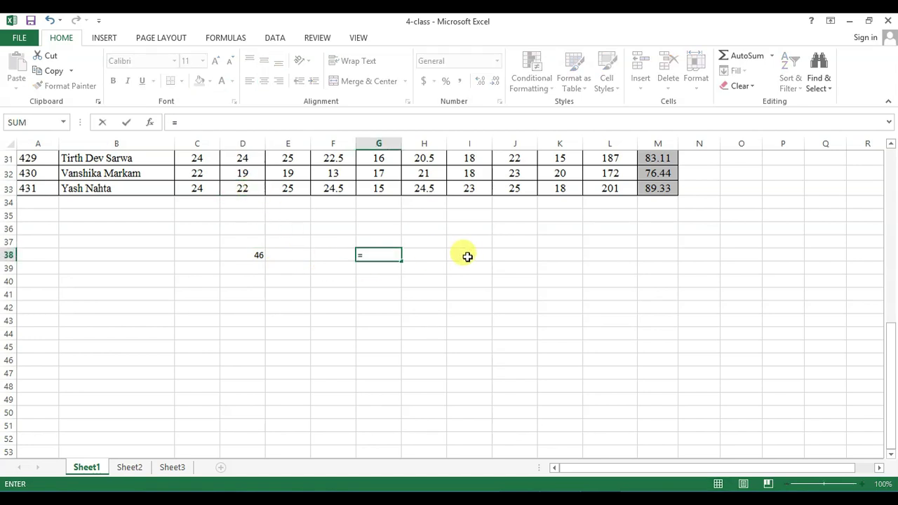
type("sum")
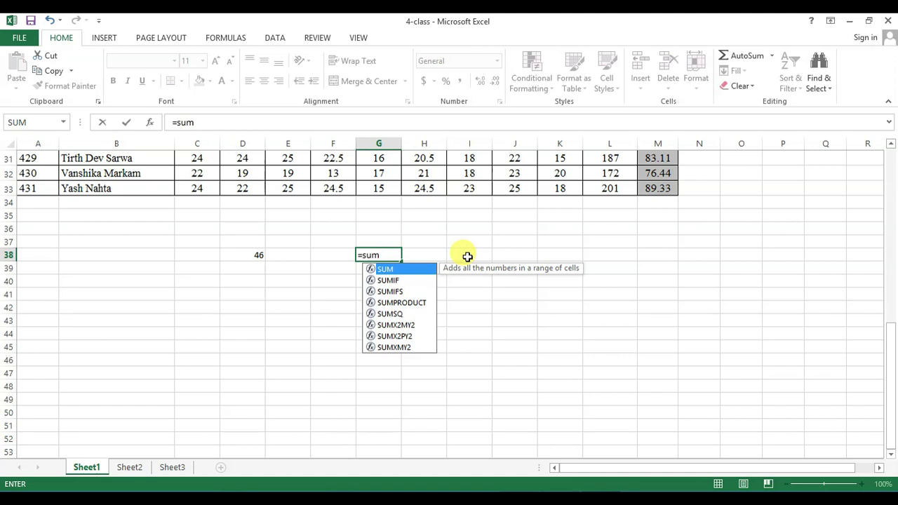
type("(")
left_click(204, 196)
type(",")
left_click(246, 189)
type(")")
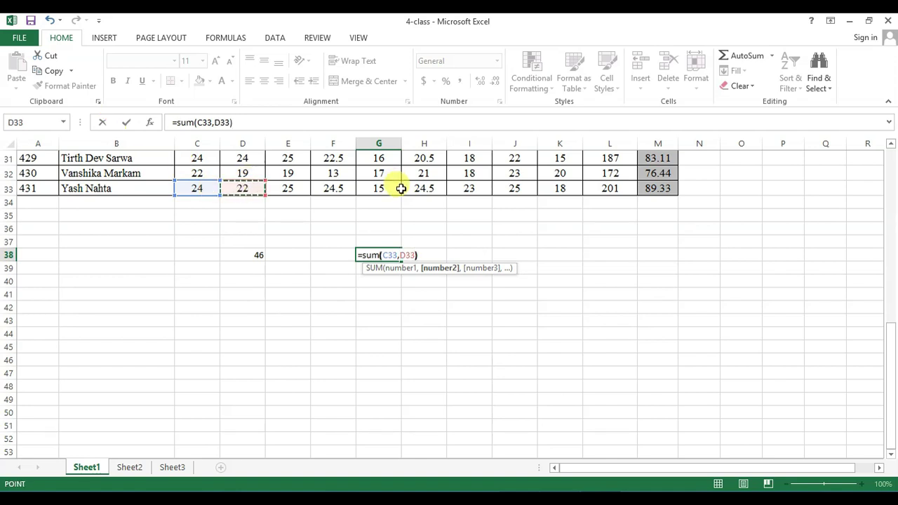
key("Return")
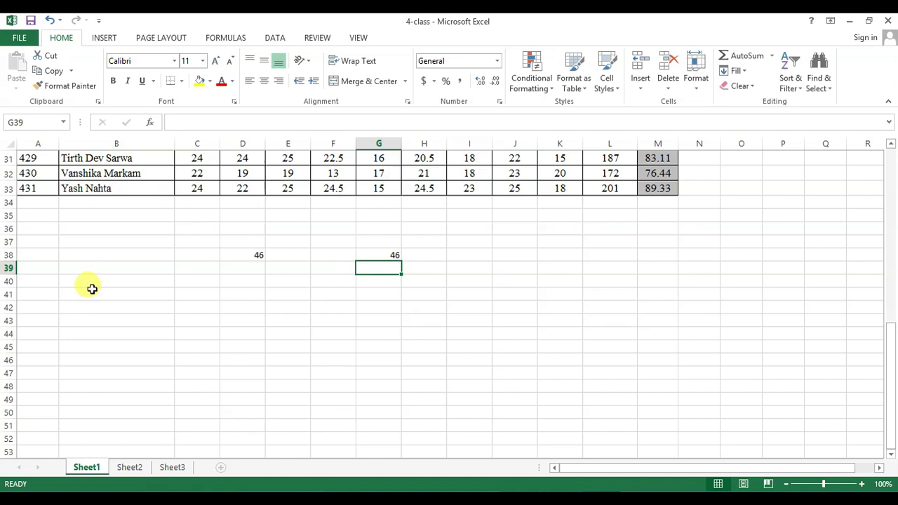
Switch to Sheet2 and examine the Sheet1 references in the formula of cell D8.
left_click(129, 467)
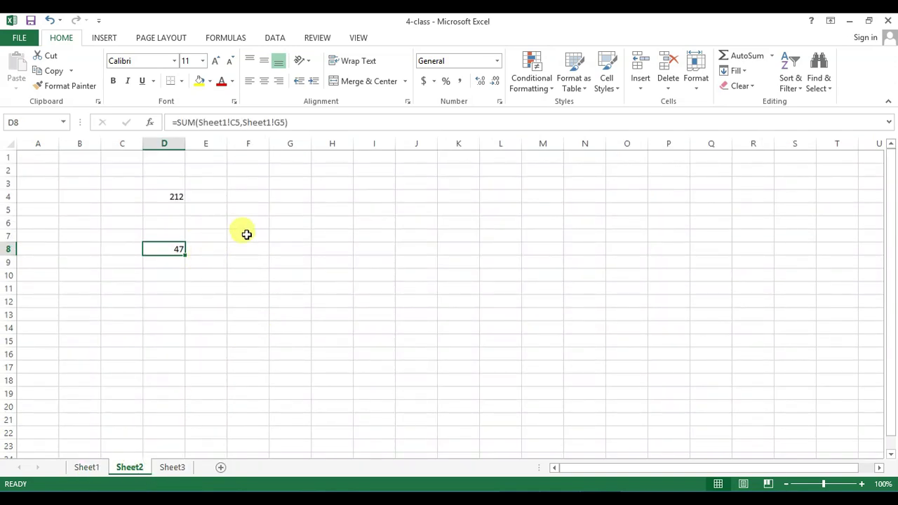
left_click(275, 233)
left_click(181, 246)
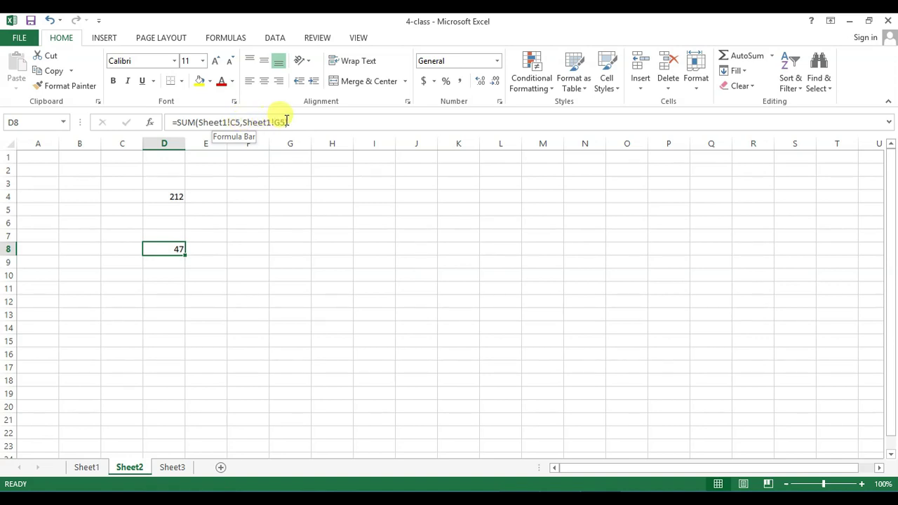
Enter a SUM formula in Sheet2's cell G8 that references Sheet1!C3, and go to Sheet1.
left_click(292, 245)
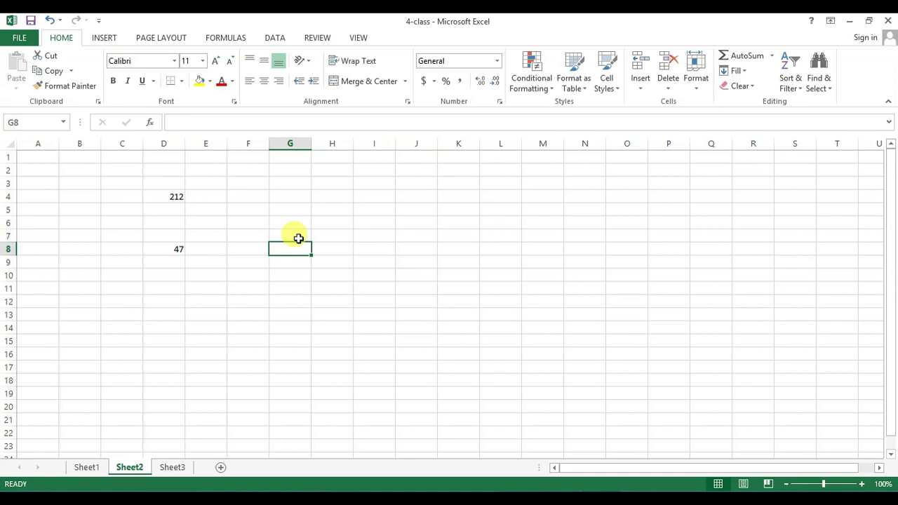
type("=")
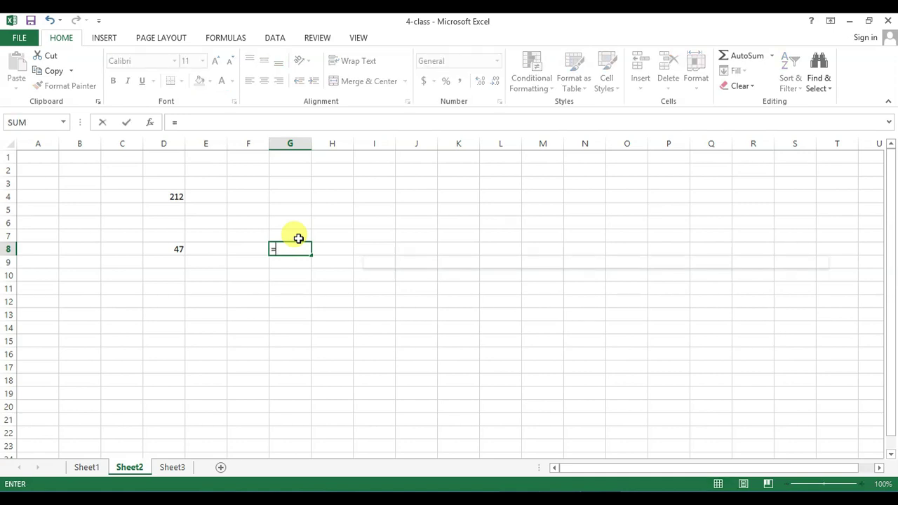
type("sum(")
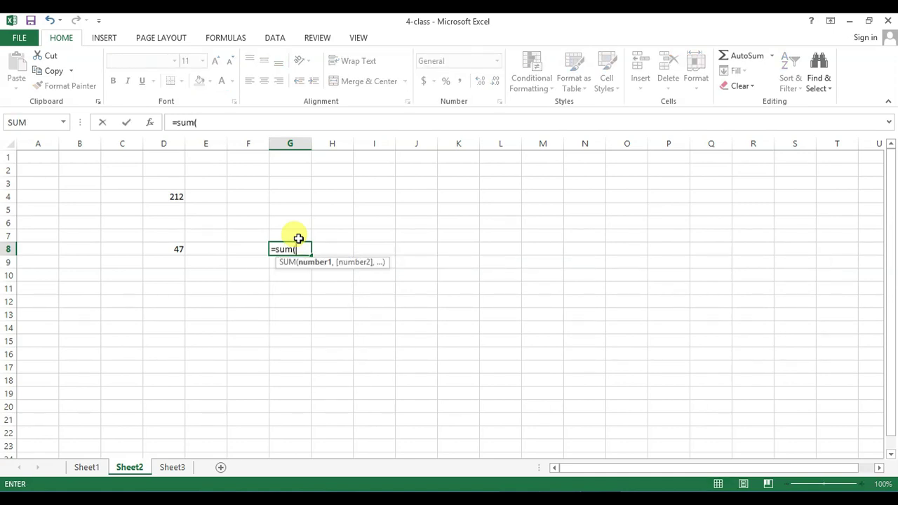
type("S")
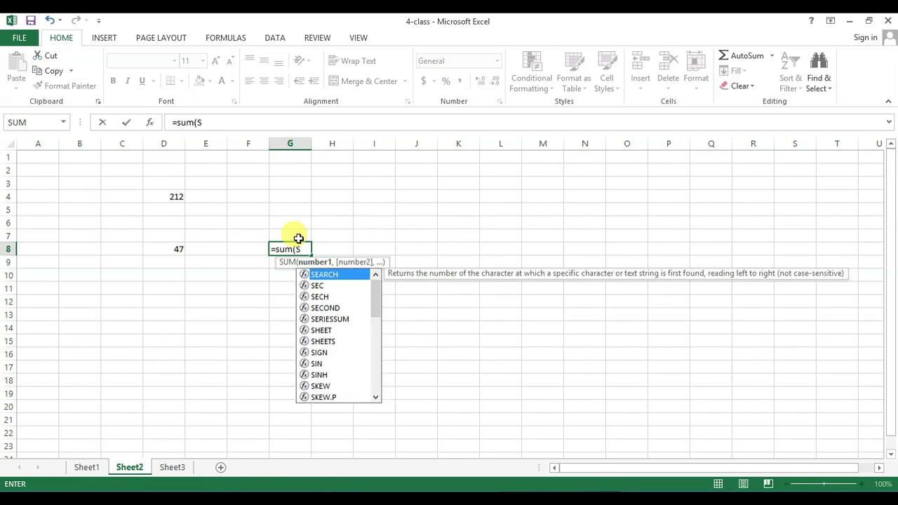
type("hee")
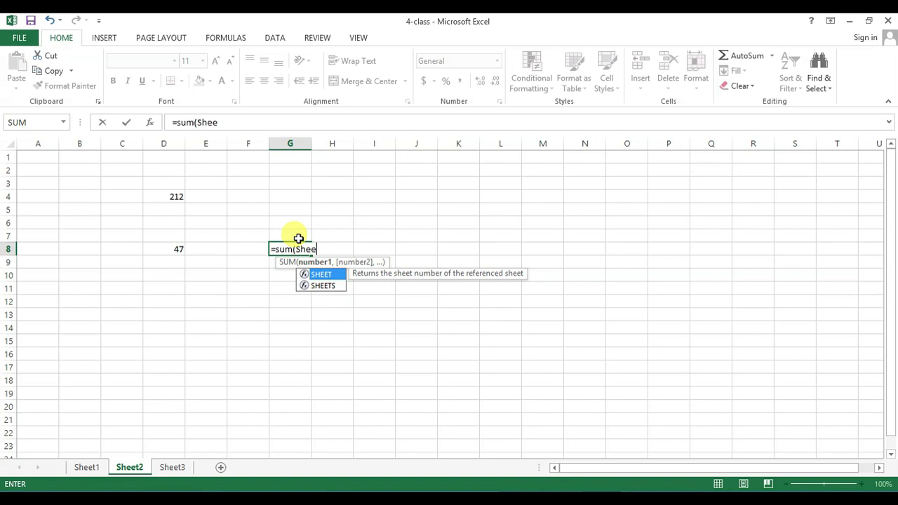
type("t1,")
key("BackSpace")
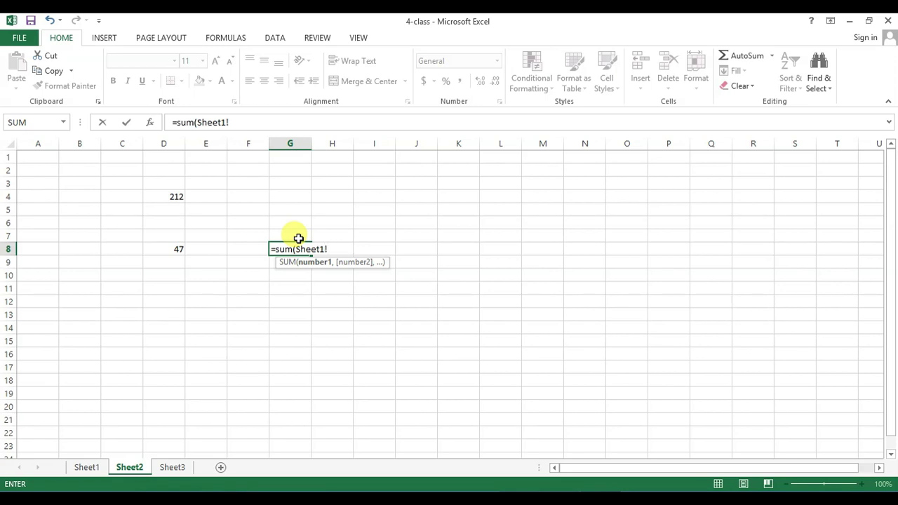
type("!C3")
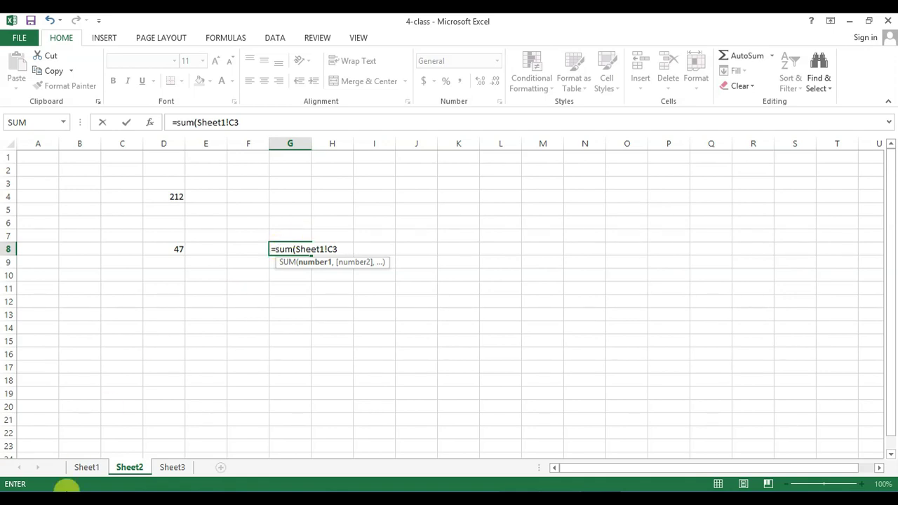
left_click(86, 466)
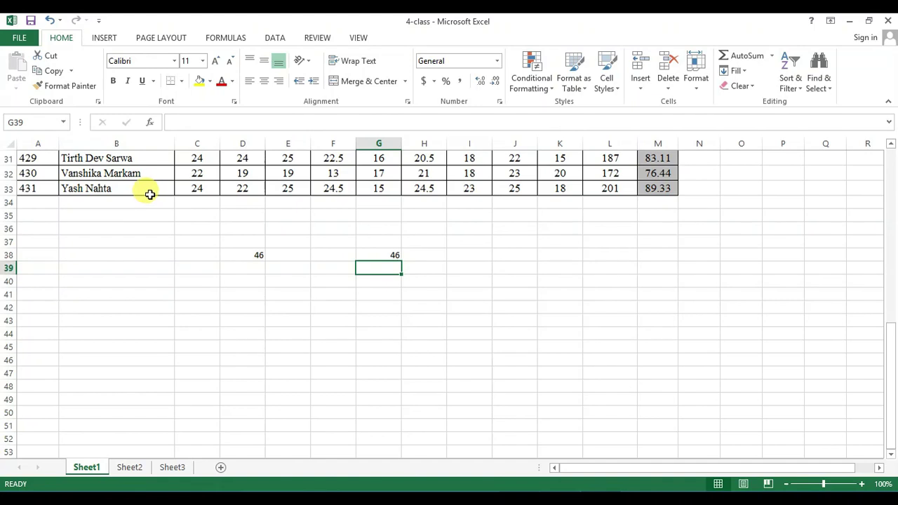
Check the first student's marks on Sheet1, and add Sheet1!D3 as the second argument of the SUM formula in Sheet2's G8.
scroll(150, 194, "up", 10)
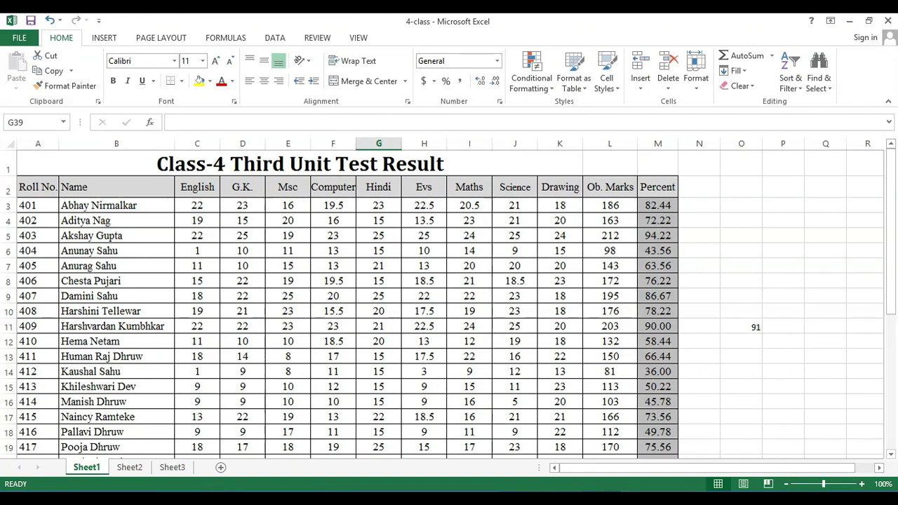
left_click(129, 467)
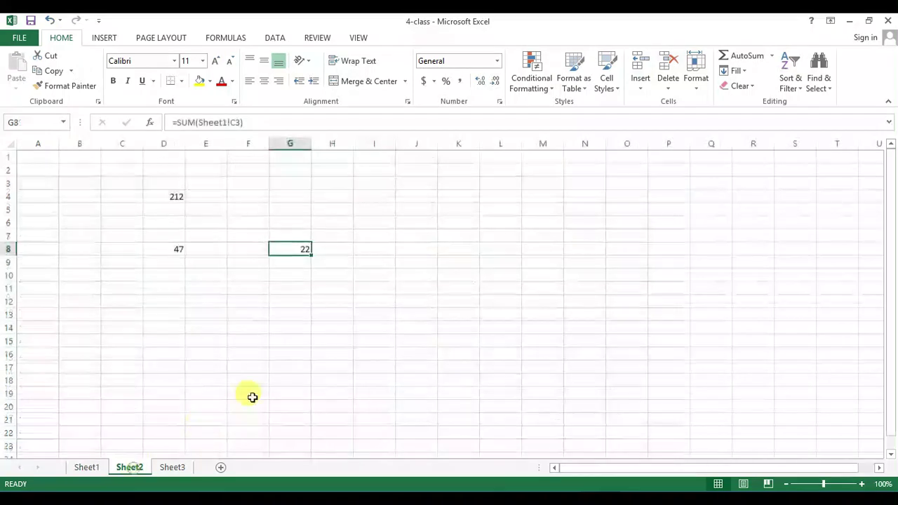
double_click(303, 246)
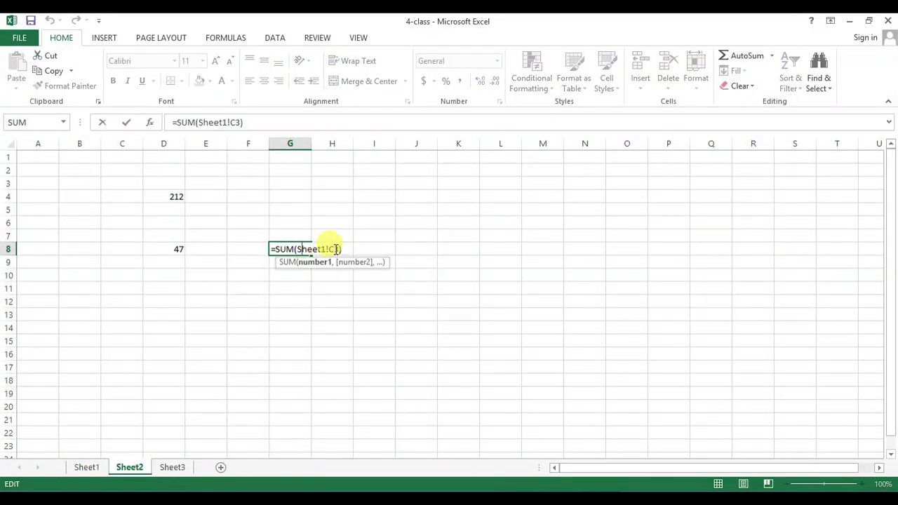
type(",")
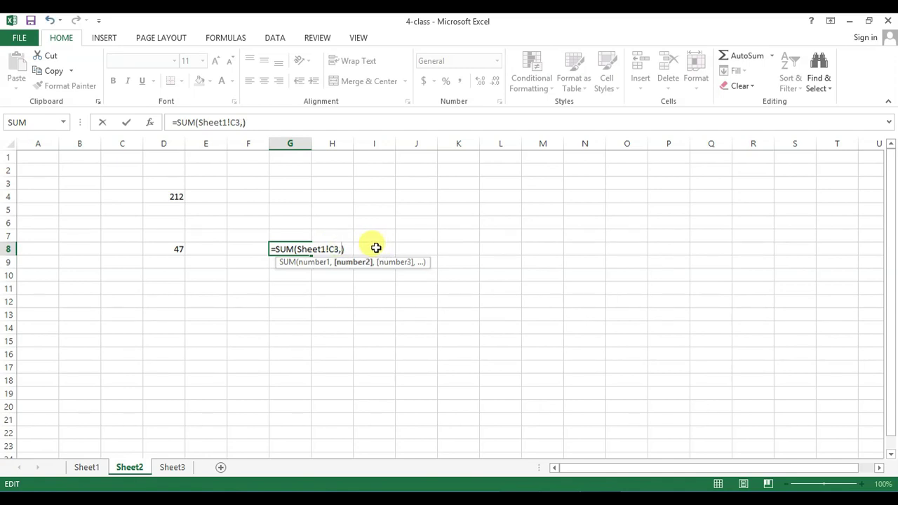
type("Sheet")
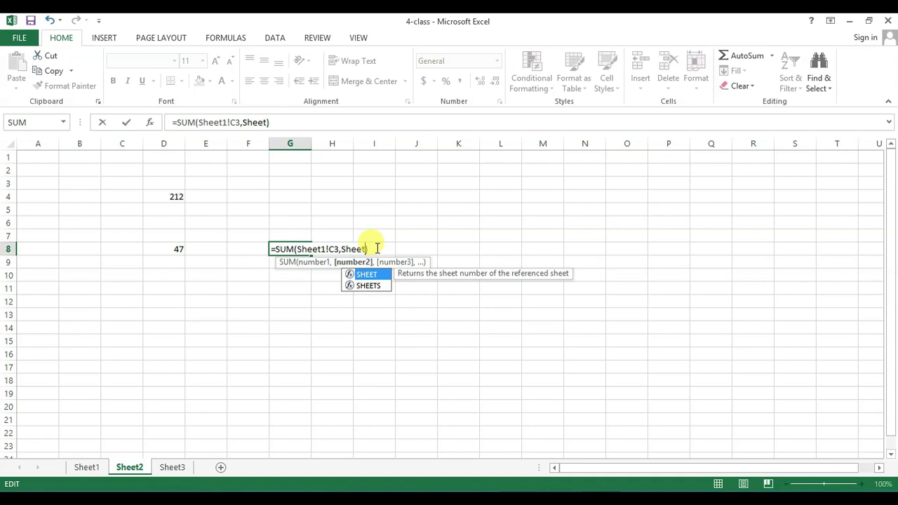
type("1")
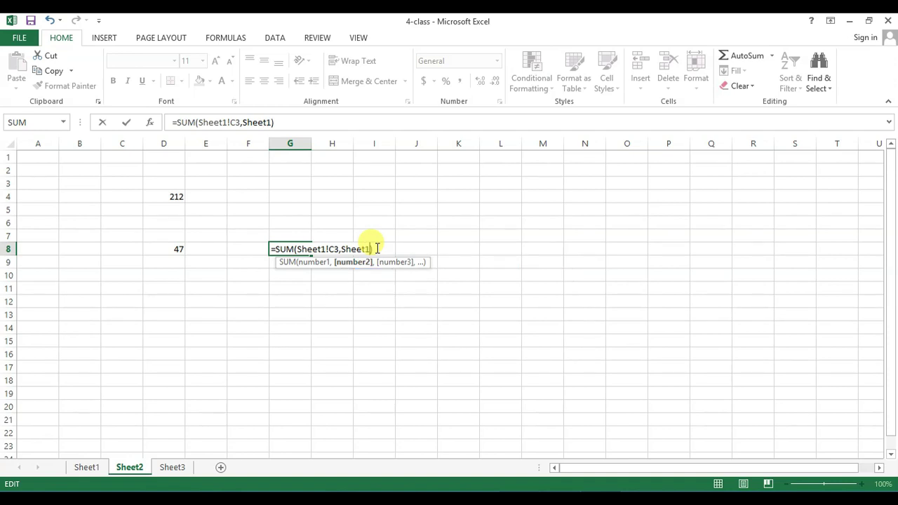
type("!D3")
key("ctrl+Return")
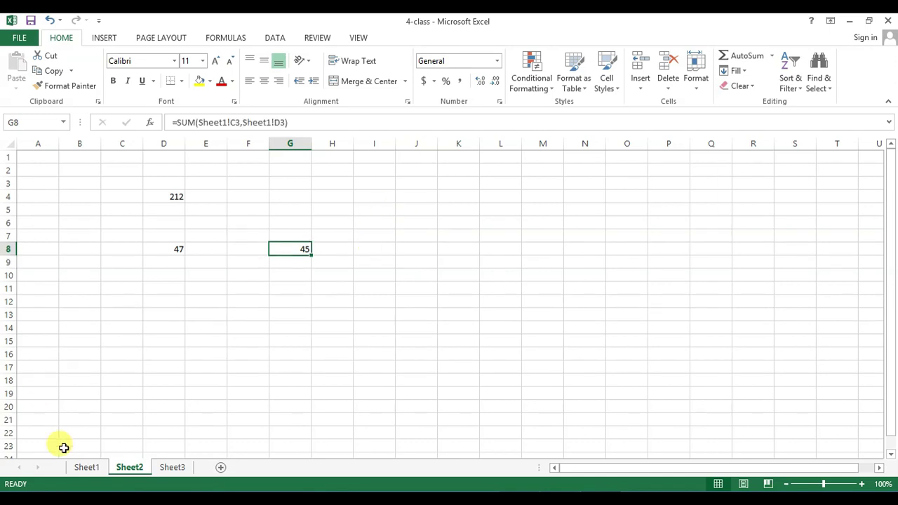
Go to Sheet1 and select contiguous ranges, first a block of the marks table and one student's row of marks.
left_click(87, 468)
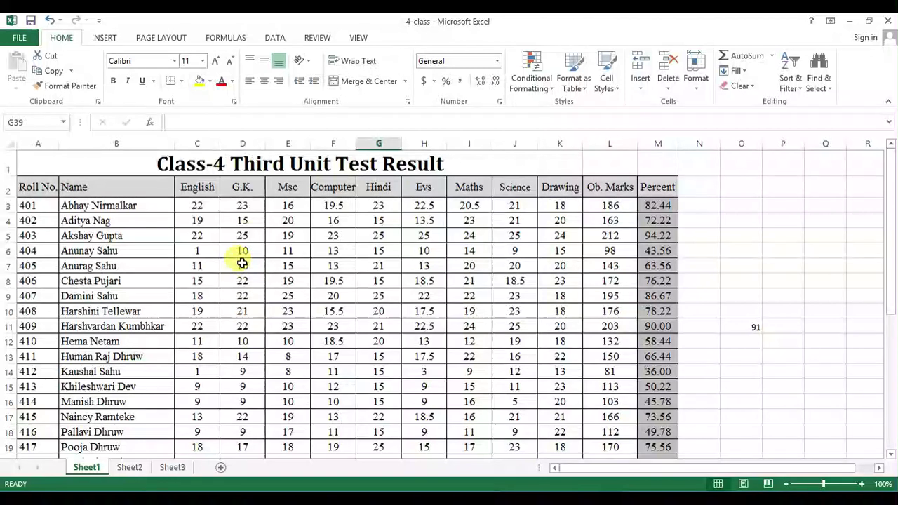
scroll(242, 263, "down", 4)
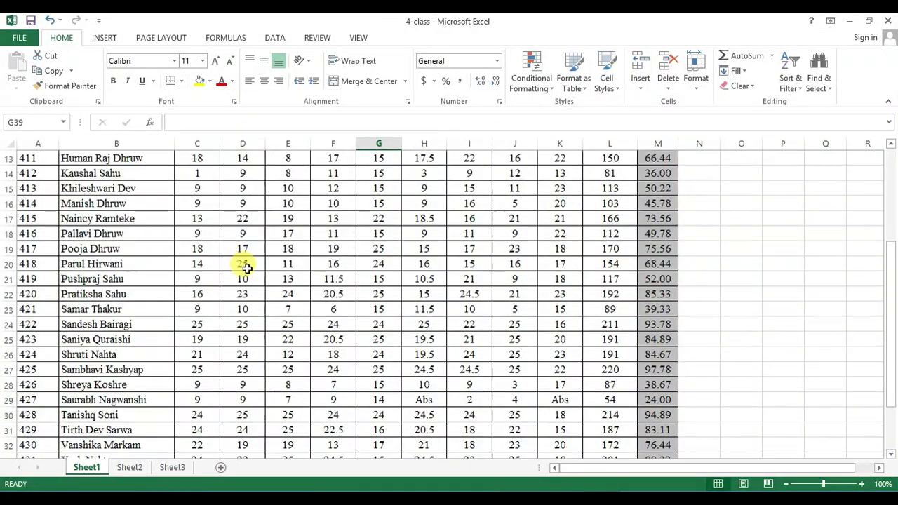
scroll(293, 316, "up", 4)
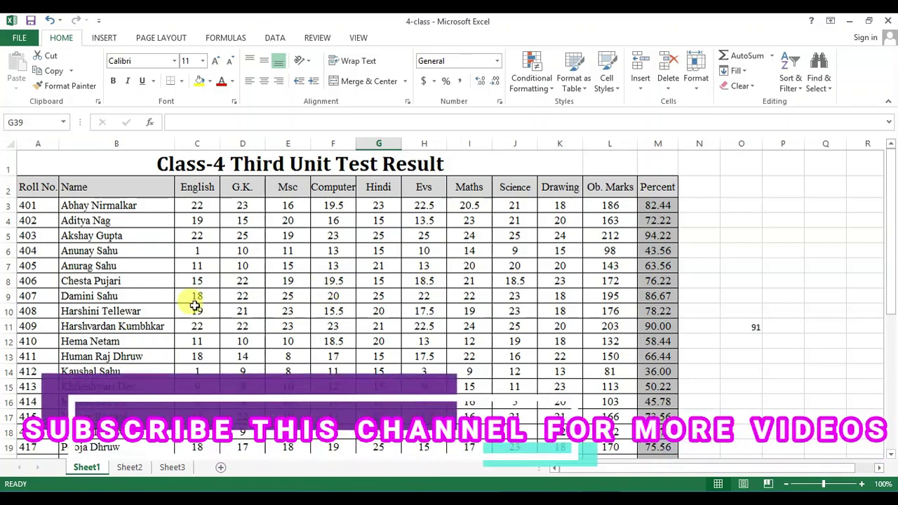
left_click_drag(207, 183, 649, 428)
left_click_drag(194, 234, 560, 234)
Select the separate cells C20, E20, G20 and I21 together in Sheet1's marks table, and clear the multiple selection.
left_click(200, 233)
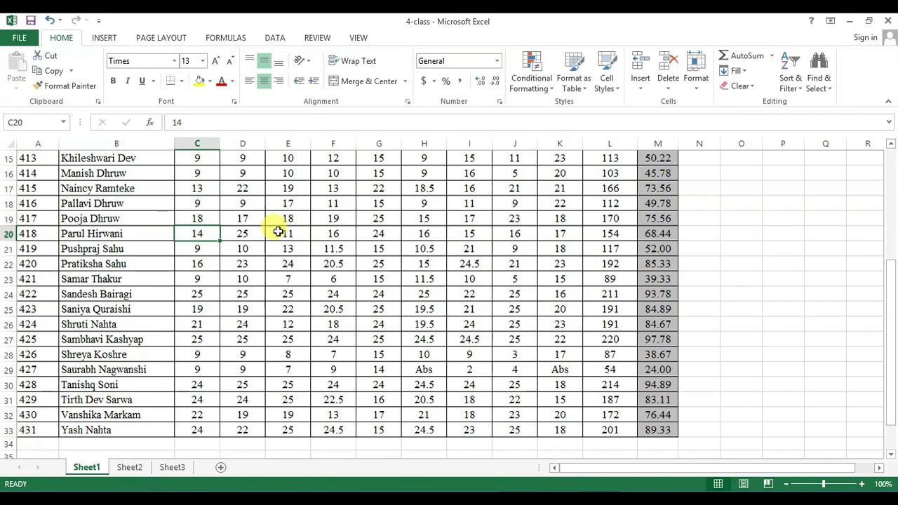
left_click(280, 233, "ctrl")
left_click(379, 234, "ctrl")
left_click(461, 248, "ctrl")
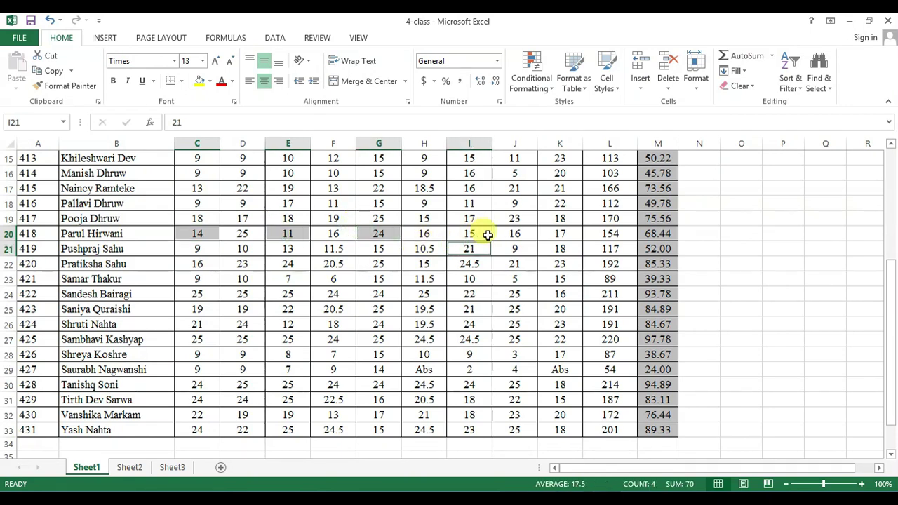
left_click(287, 337)
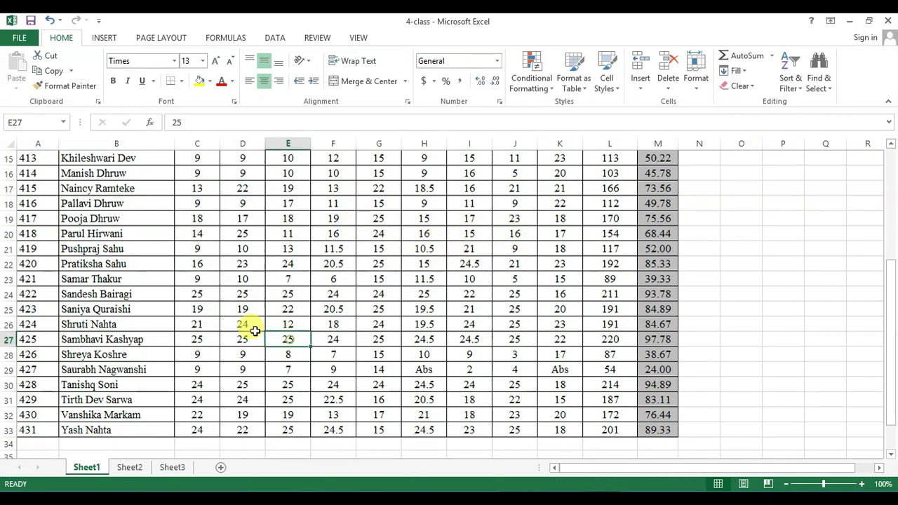
Show Sheet2, and switch to the Class 10 workbook with cell A1 of the Class1 sheet selected.
left_click(127, 466)
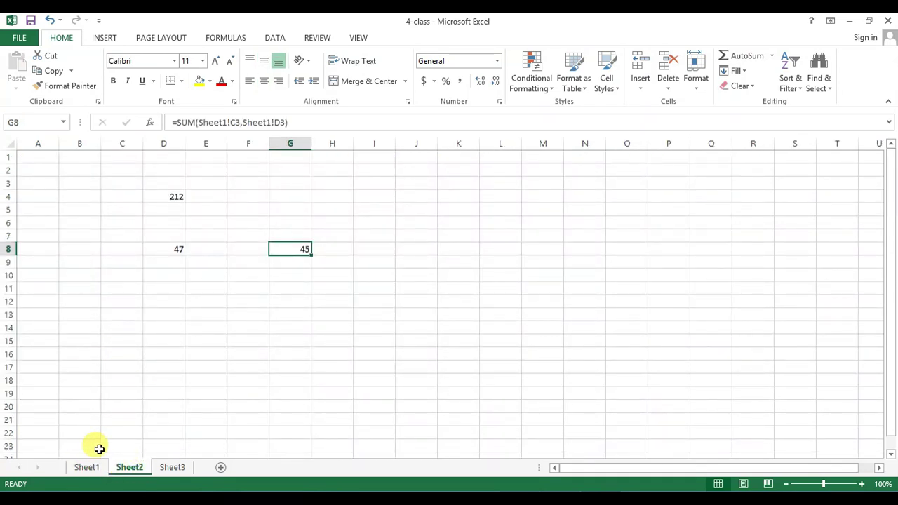
left_click(602, 504)
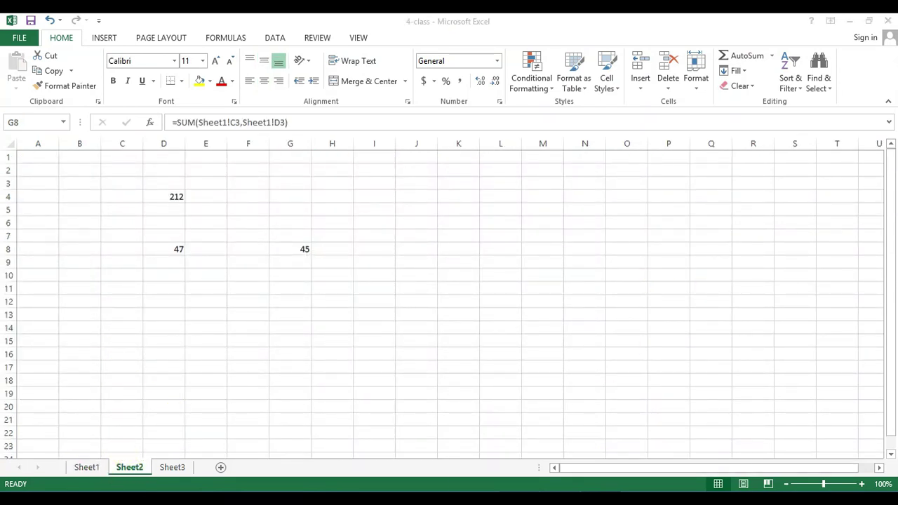
left_click(675, 418)
left_click(600, 503)
left_click(495, 448)
left_click(43, 156)
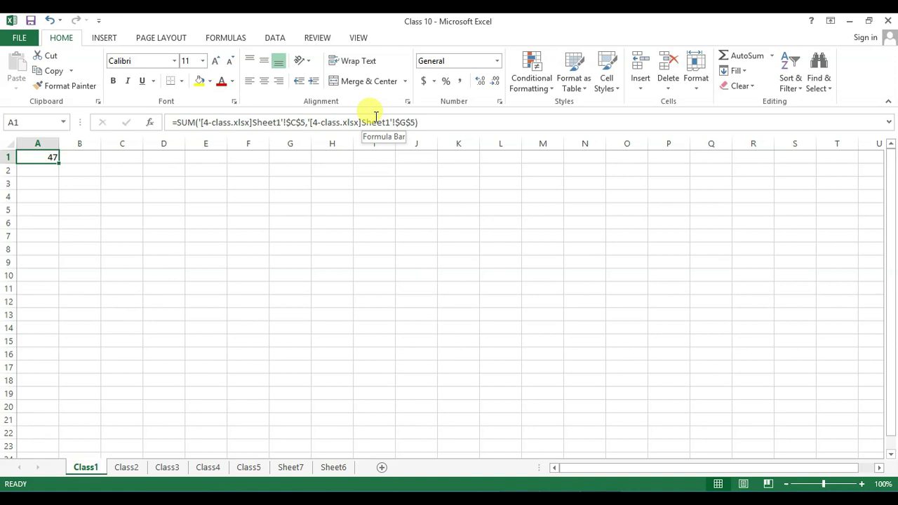
Examine the references to Sheet1 of 4-class.xlsx in cell A1's SUM formula by highlighting the whole formula.
left_click(425, 122)
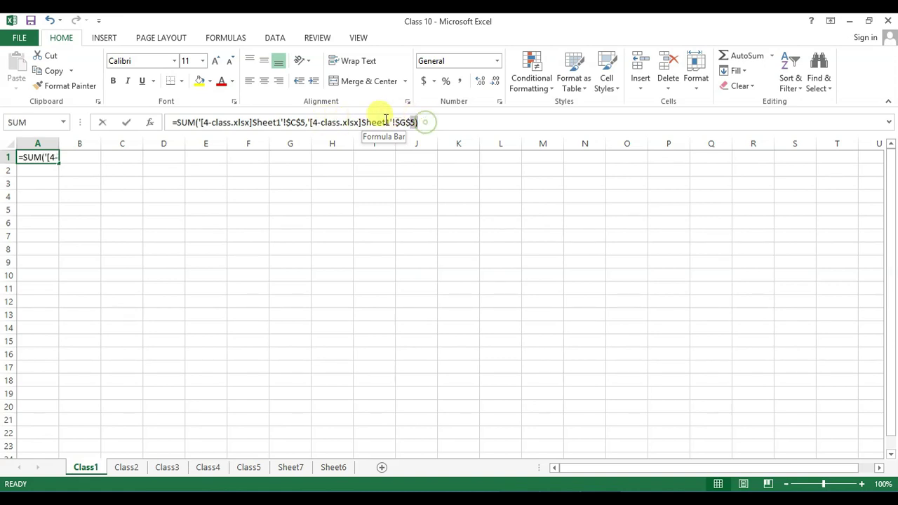
left_click_drag(385, 121, 175, 120)
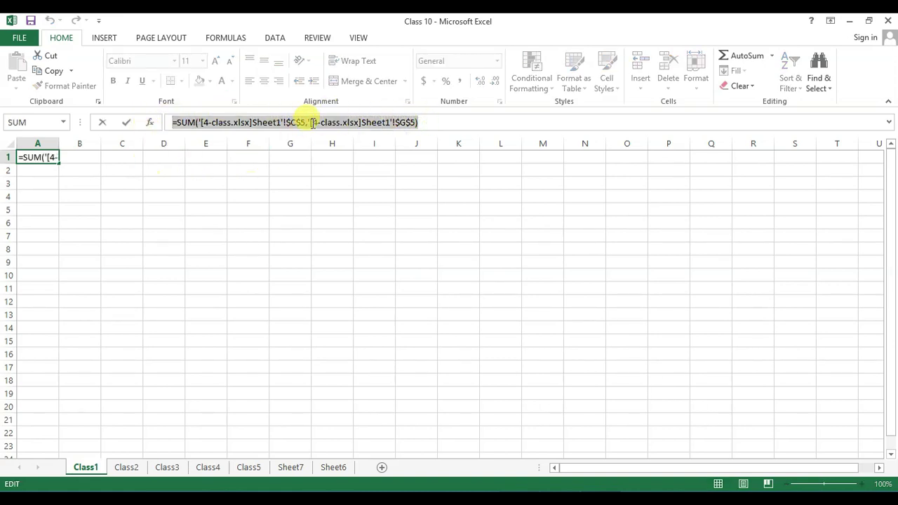
left_click(341, 122)
left_click(446, 121)
left_click_drag(414, 122, 140, 120)
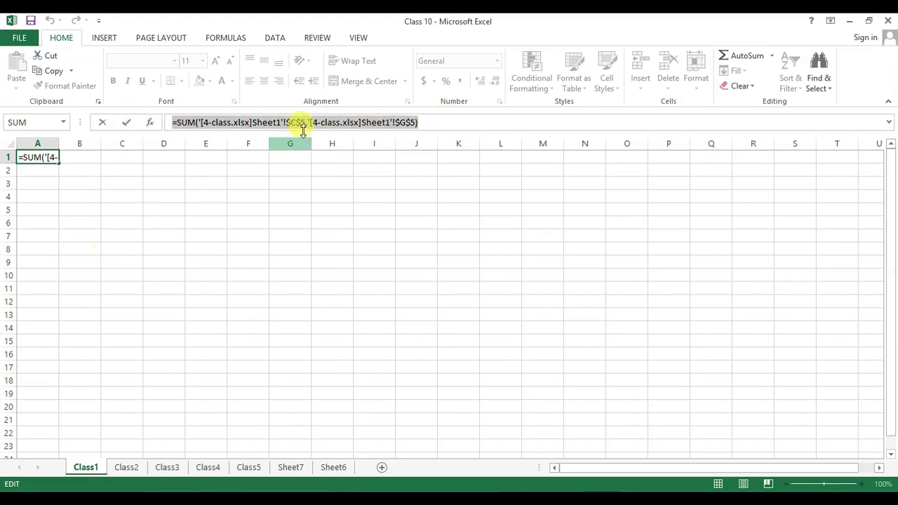
type("=")
left_click(112, 183)
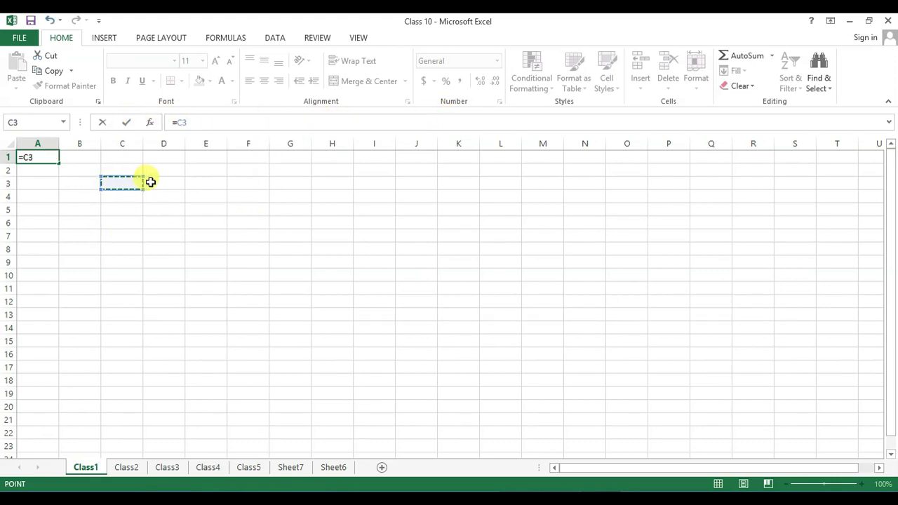
key("Escape")
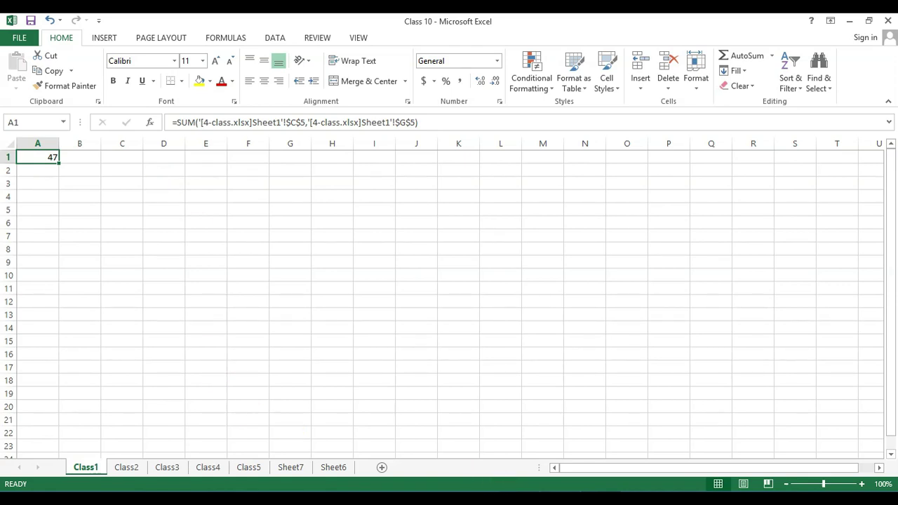
Switch to IT X Syllabus.pdf in Adobe Acrobat Reader and highlight the "Relative and absolute hyperlinks" topic under Link data and spreadsheets.
left_click(507, 486)
left_click(479, 444)
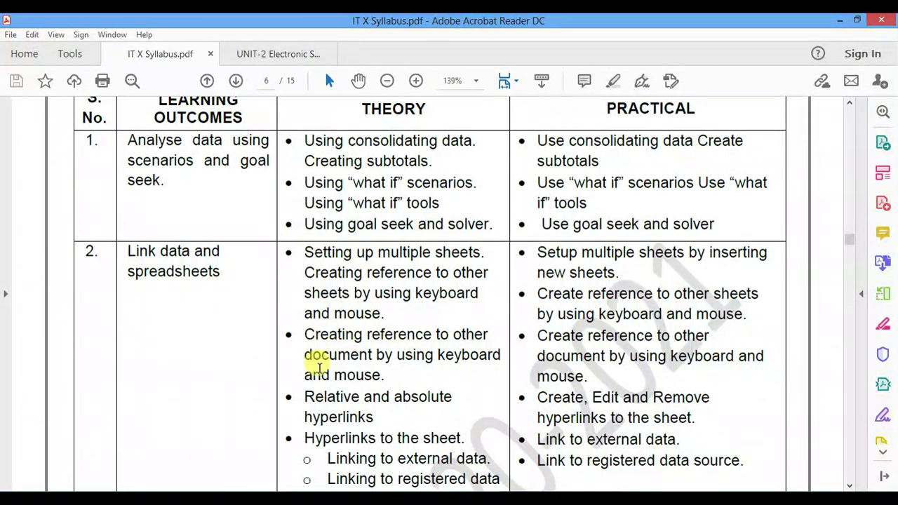
scroll(321, 364, "down", 1)
left_click_drag(303, 365, 378, 376)
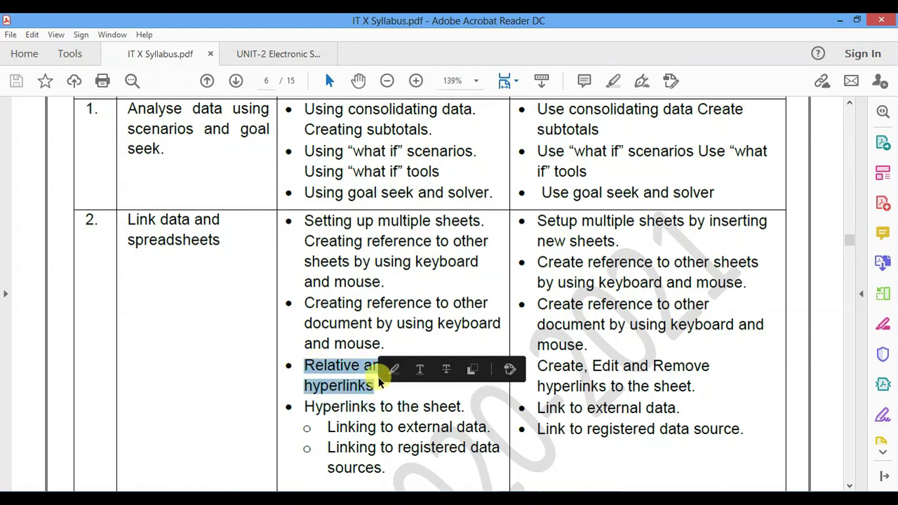